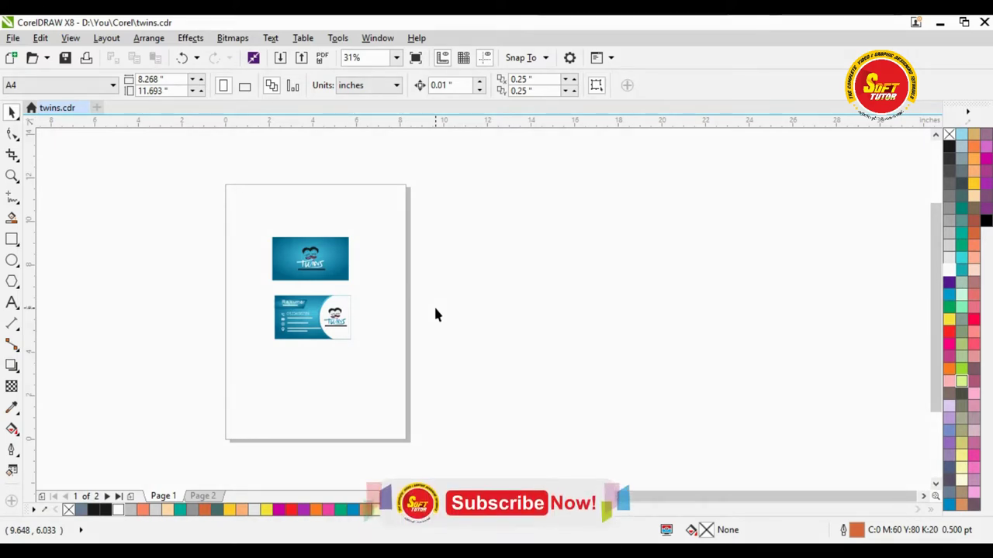
# - Examine the front and back business card designs on the page up close
pyautogui.scroll(-1, 435, 314)
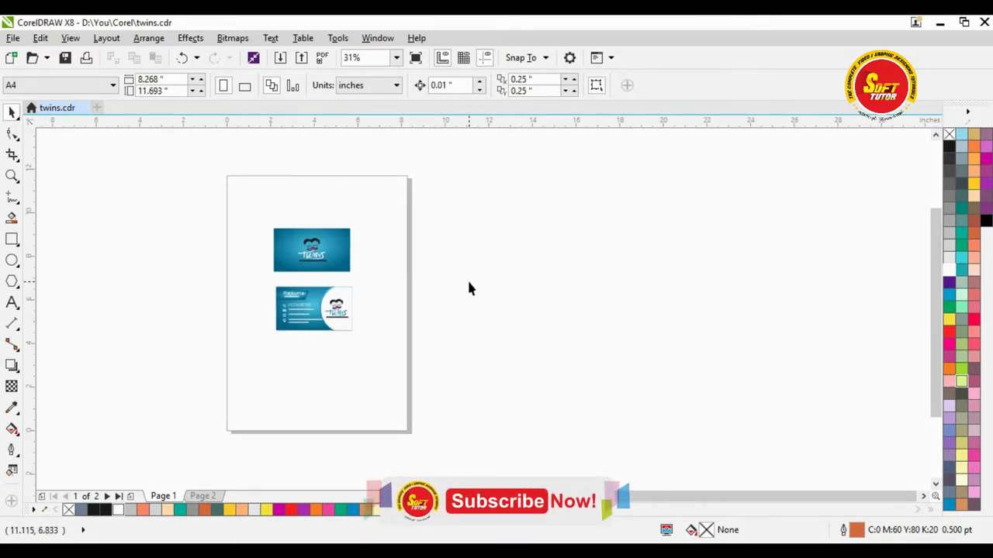
pyautogui.press('h')
pyautogui.moveTo(323, 262); pyautogui.dragTo(329, 263)
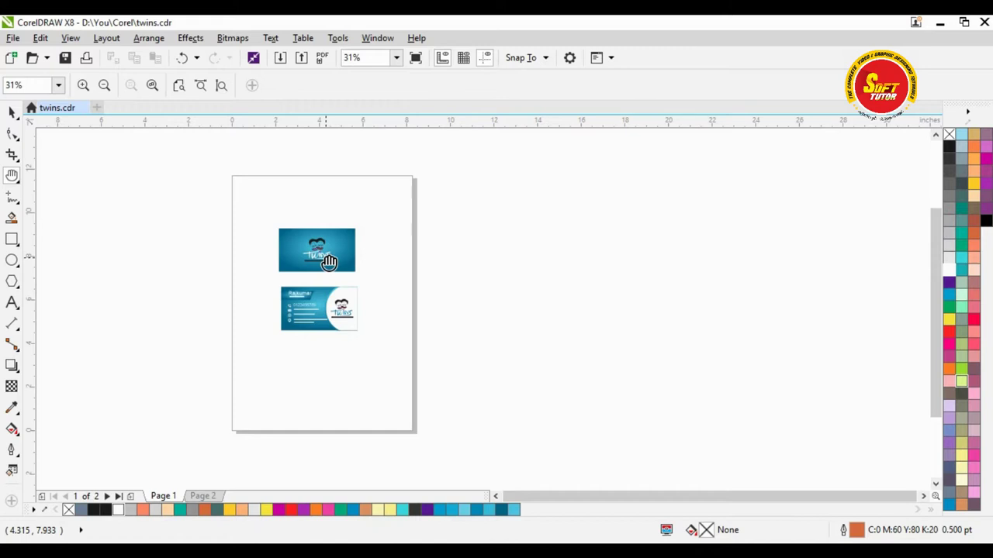
pyautogui.doubleClick(310, 207)
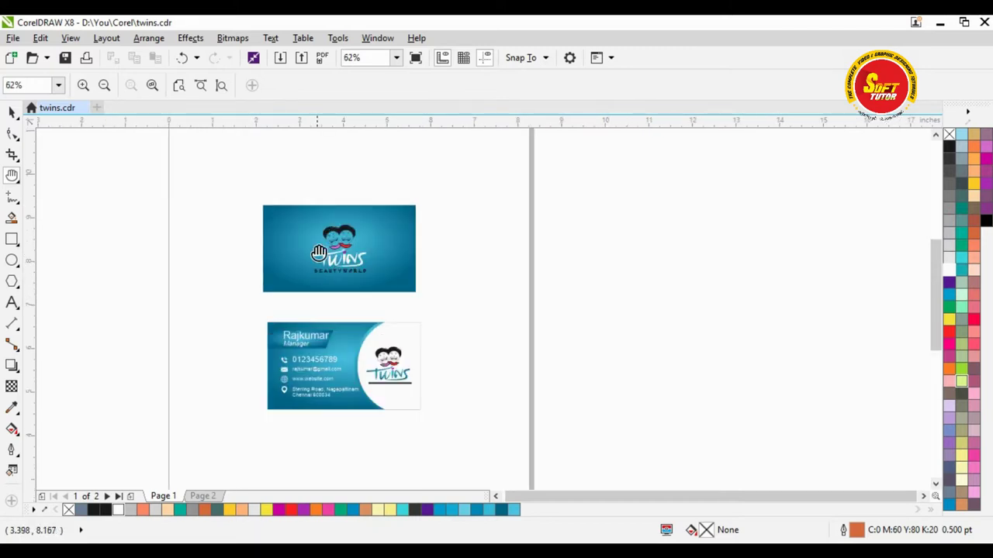
pyautogui.moveTo(376, 237); pyautogui.dragTo(382, 260)
pyautogui.press('space')
pyautogui.click(611, 247)
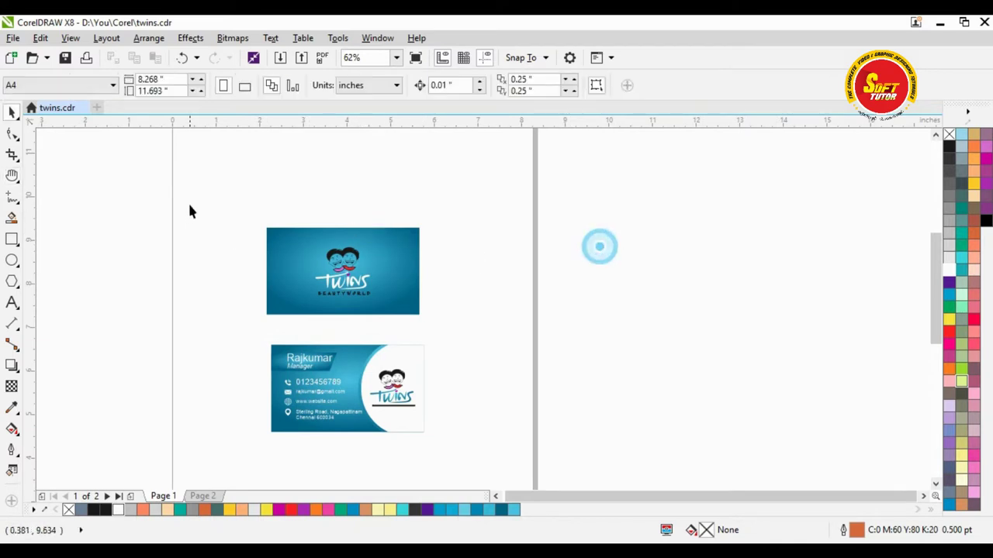
# - Move both business card designs off the page into the empty space to its left
pyautogui.click(221, 234)
pyautogui.scroll(-5, 518, 372)
pyautogui.hotkey('ctrl', 'a')
pyautogui.moveTo(479, 364); pyautogui.dragTo(373, 345)
pyautogui.scroll(2, 497, 378)
pyautogui.click(629, 358)
pyautogui.press('h')
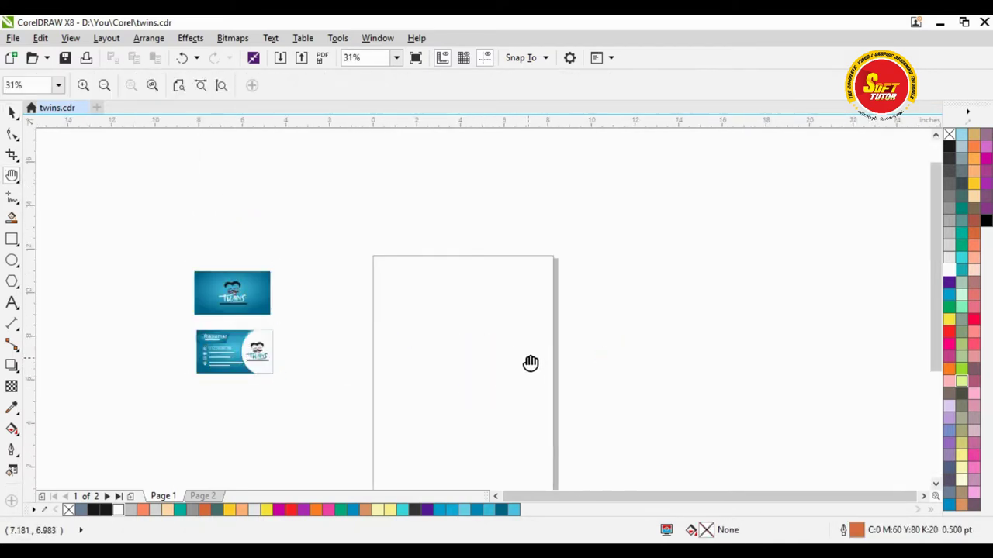
pyautogui.moveTo(530, 362); pyautogui.dragTo(444, 263)
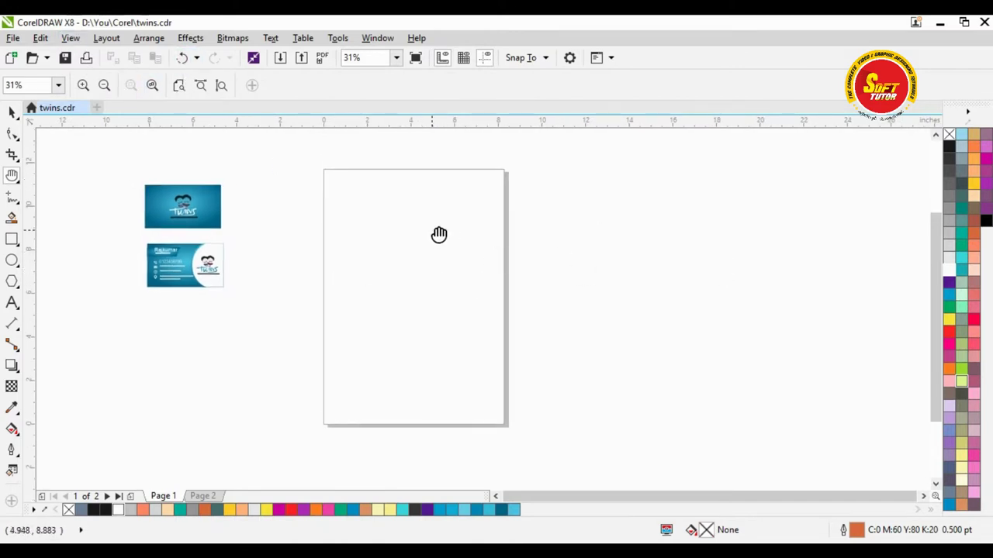
# - Show the Align and Distribute options for arranging objects
pyautogui.click(148, 38)
pyautogui.moveTo(254, 89)
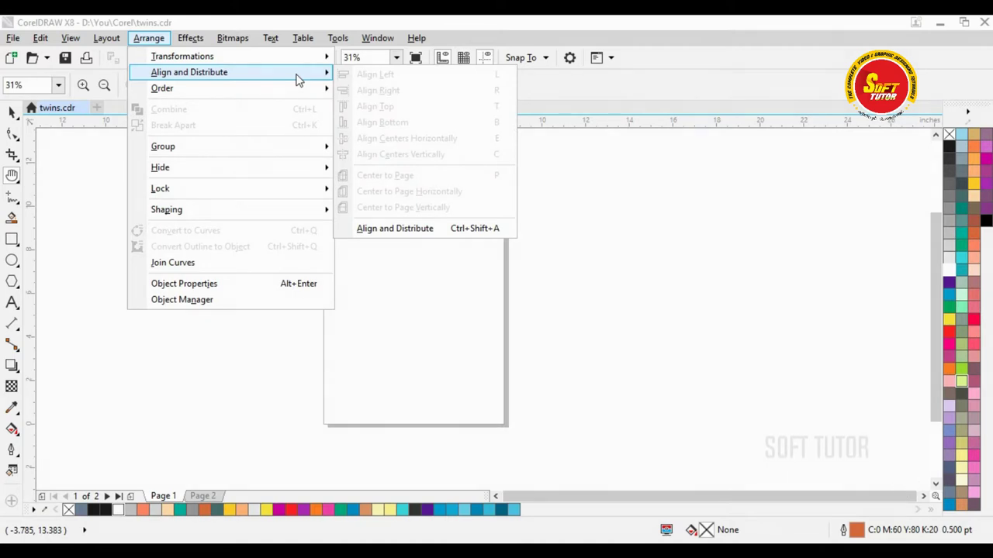
pyautogui.click(392, 229)
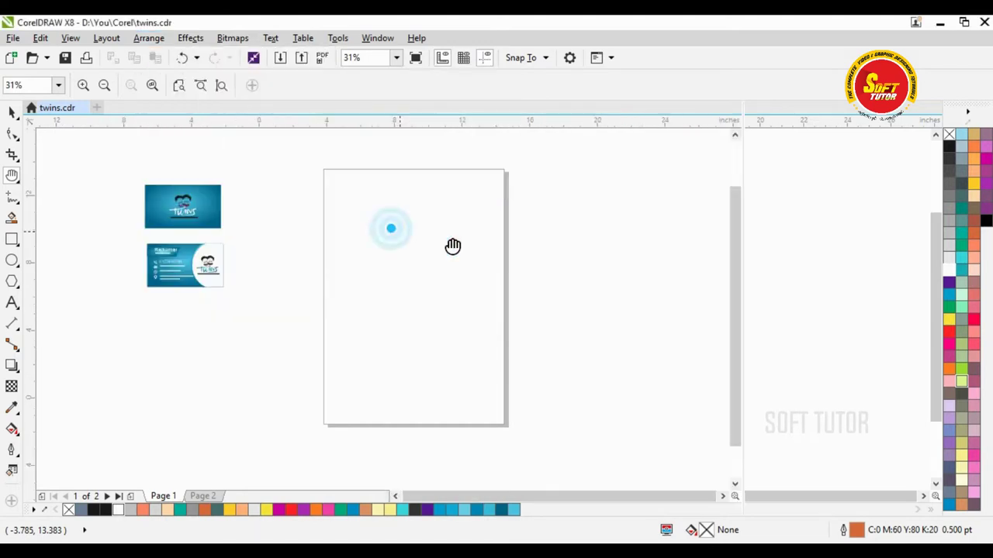
pyautogui.click(152, 37)
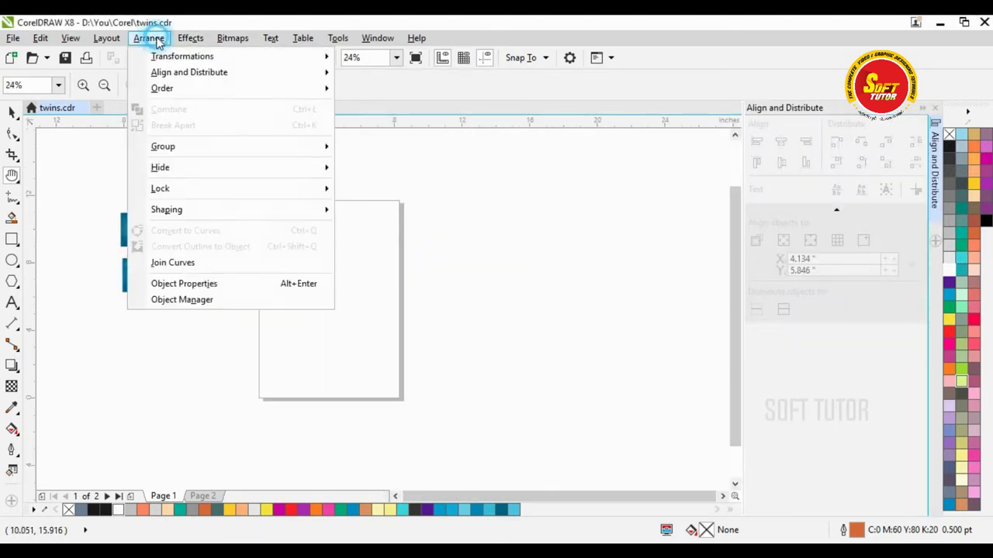
pyautogui.moveTo(188, 80)
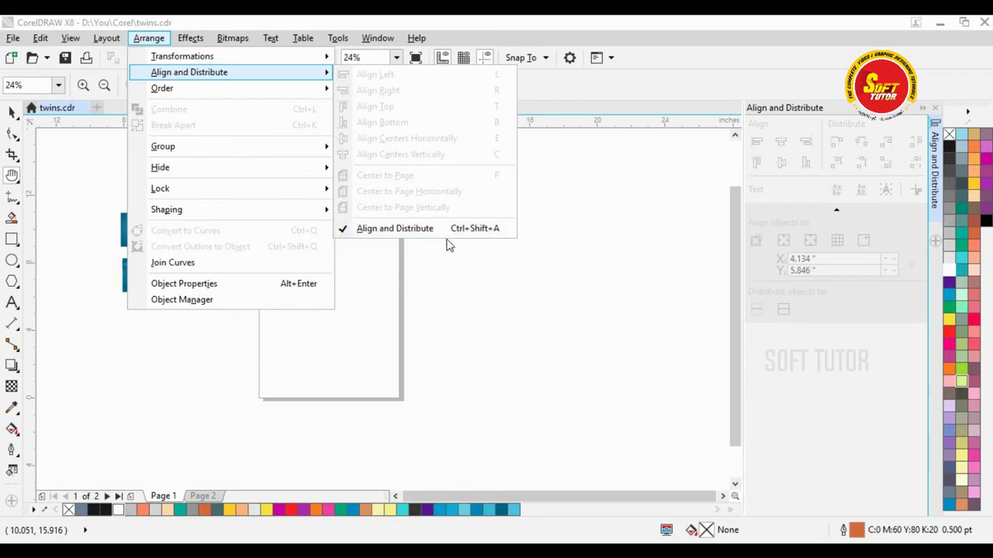
pyautogui.click(644, 176)
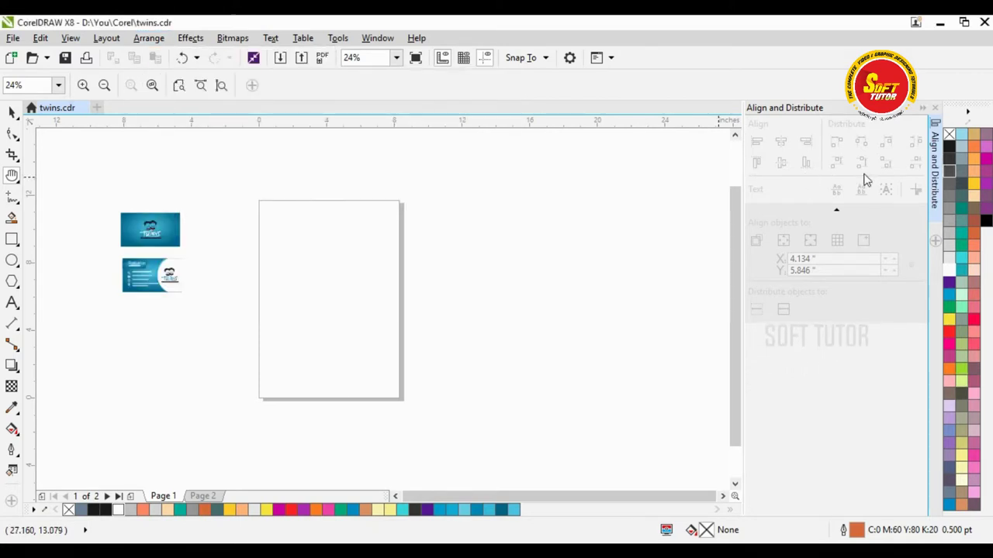
pyautogui.moveTo(346, 236); pyautogui.dragTo(349, 231)
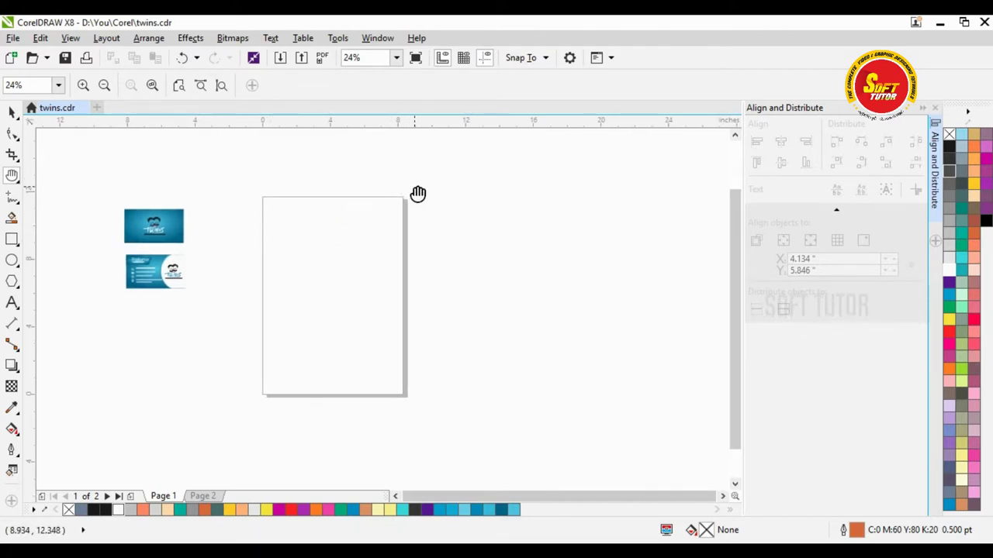
# - Create a page-sized rectangle, 8.268 by 11.693 inches, framing the A4 page
pyautogui.click(11, 113)
pyautogui.click(116, 170)
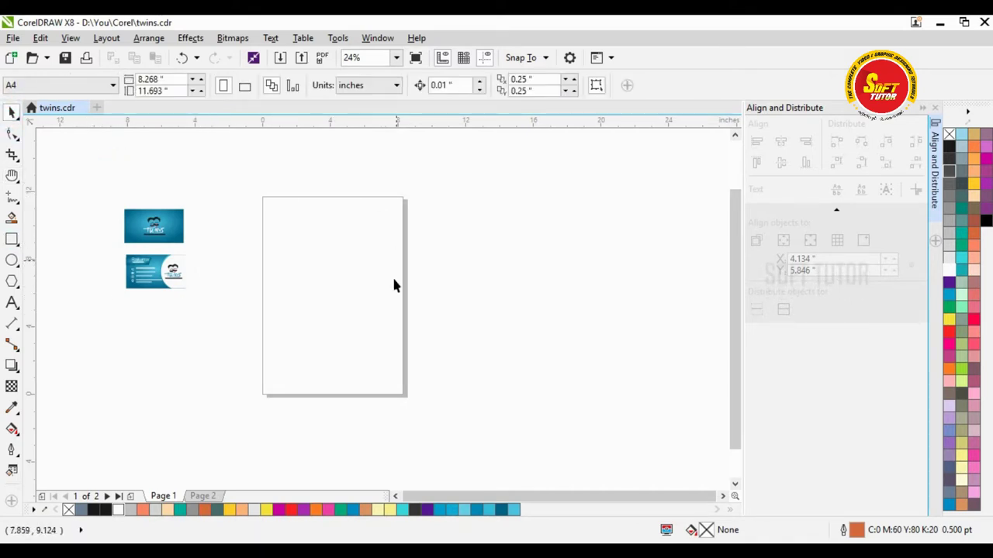
pyautogui.doubleClick(12, 241)
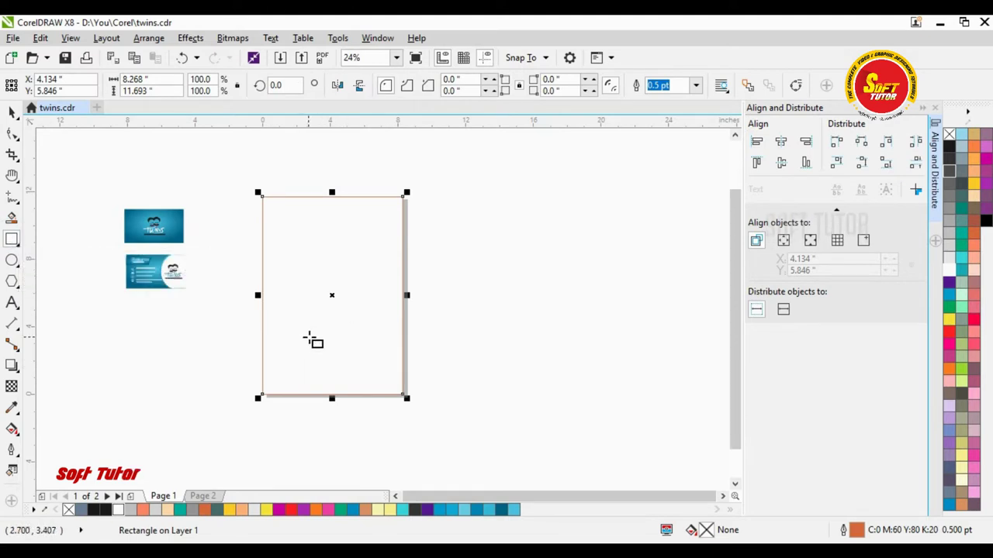
pyautogui.click(12, 113)
# - Move the page-sized rectangle out to the right of the page and centre it back on the page
pyautogui.moveTo(363, 294); pyautogui.dragTo(468, 300)
pyautogui.moveTo(455, 259); pyautogui.dragTo(503, 276)
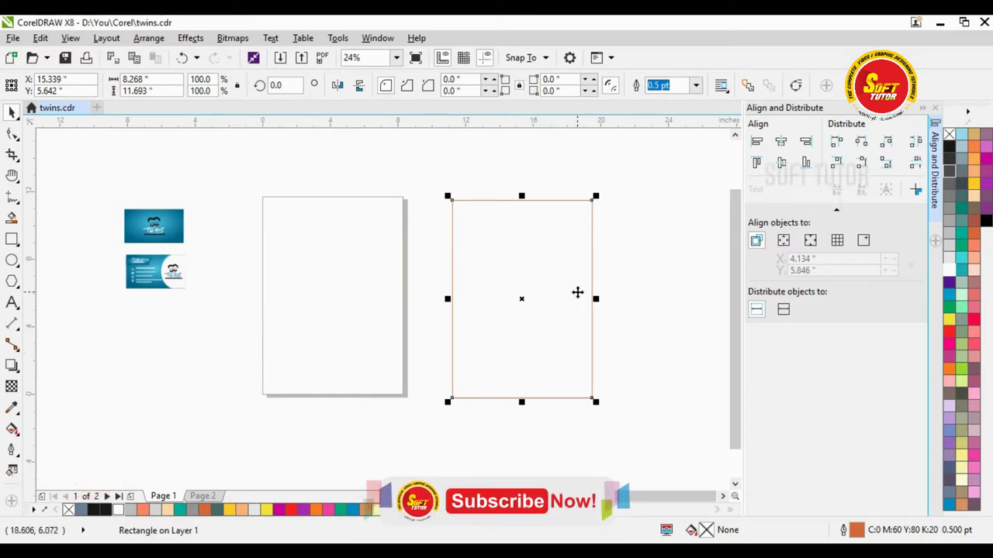
pyautogui.press('p')
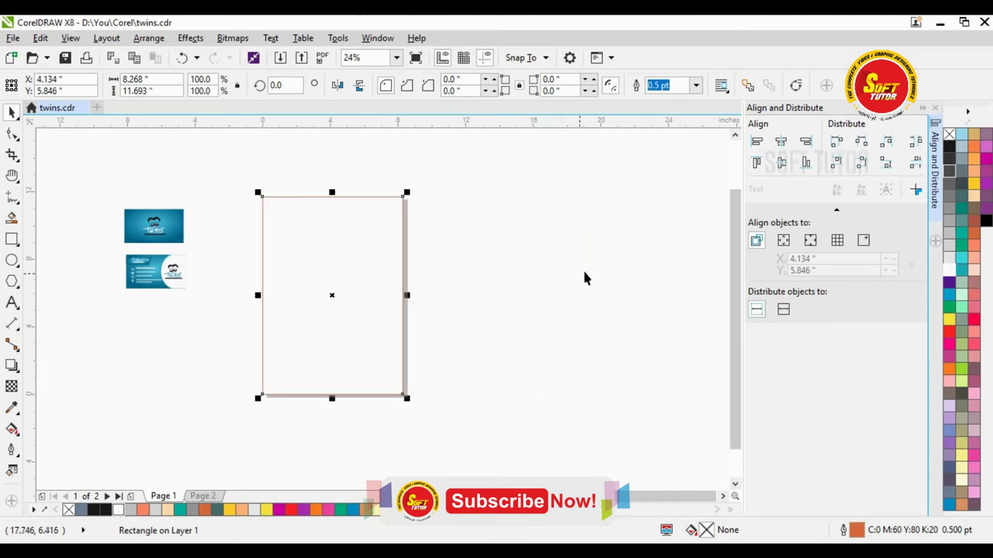
pyautogui.click(585, 268)
pyautogui.click(365, 225)
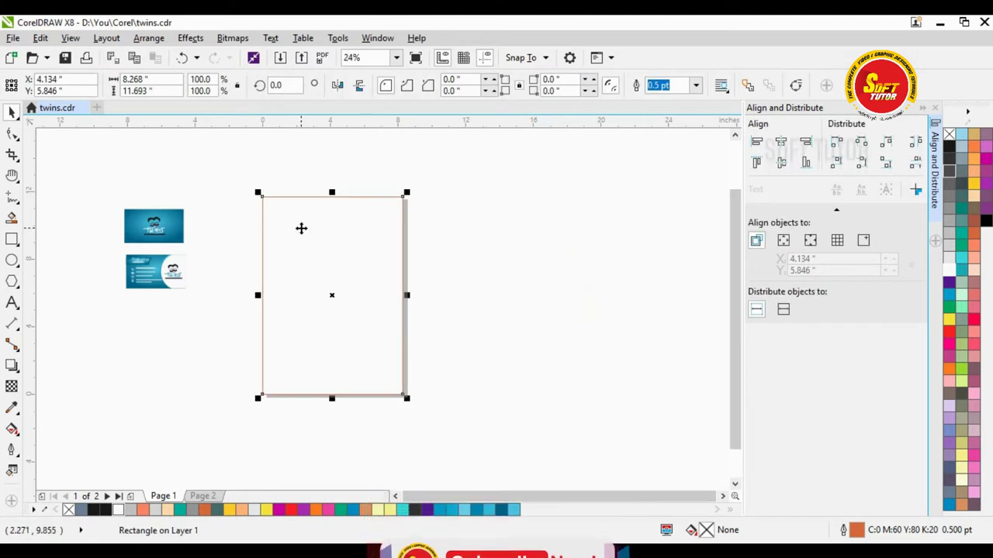
pyautogui.click(476, 237)
pyautogui.click(310, 238)
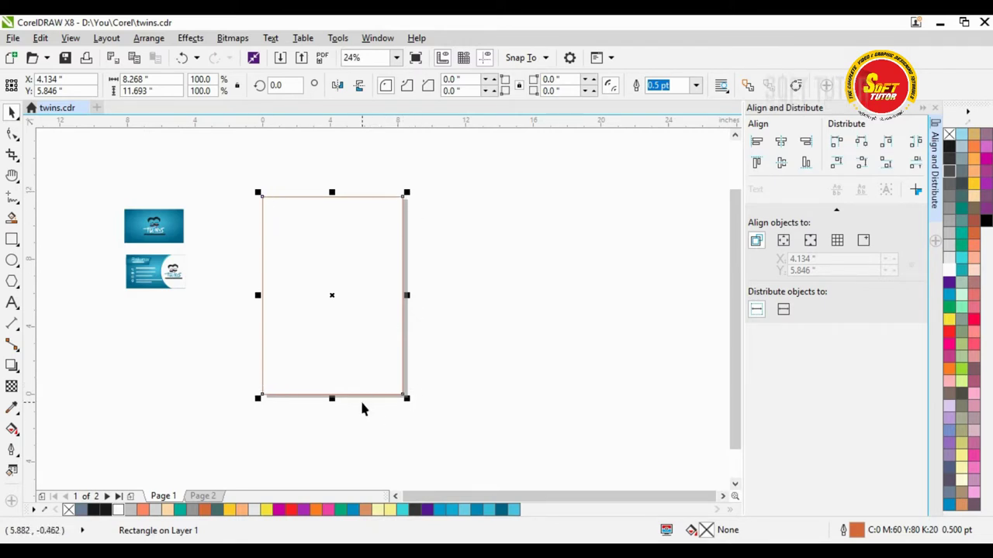
pyautogui.click(499, 273)
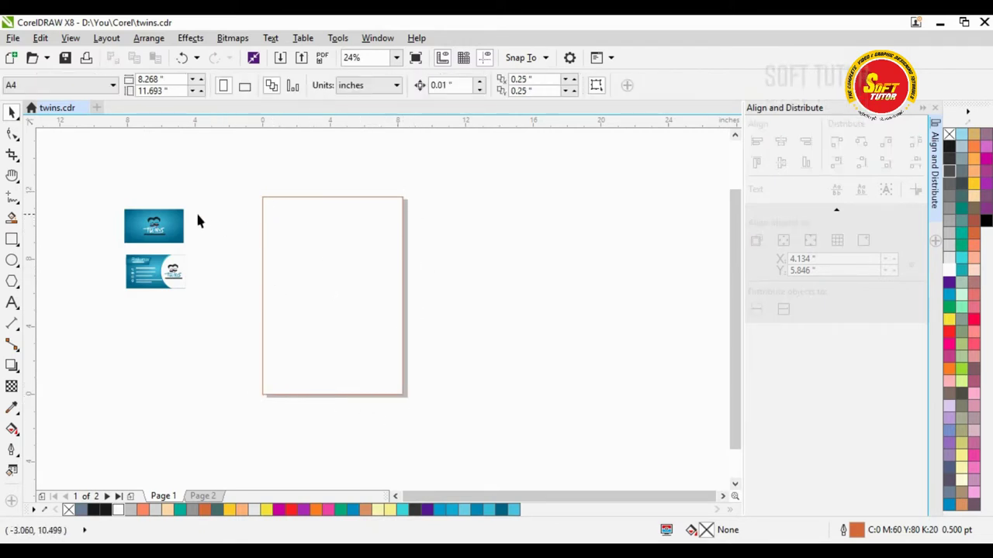
# - Place the logo group from the blue front card onto the upper part of the blank A4 page
pyautogui.click(17, 180)
pyautogui.click(65, 177)
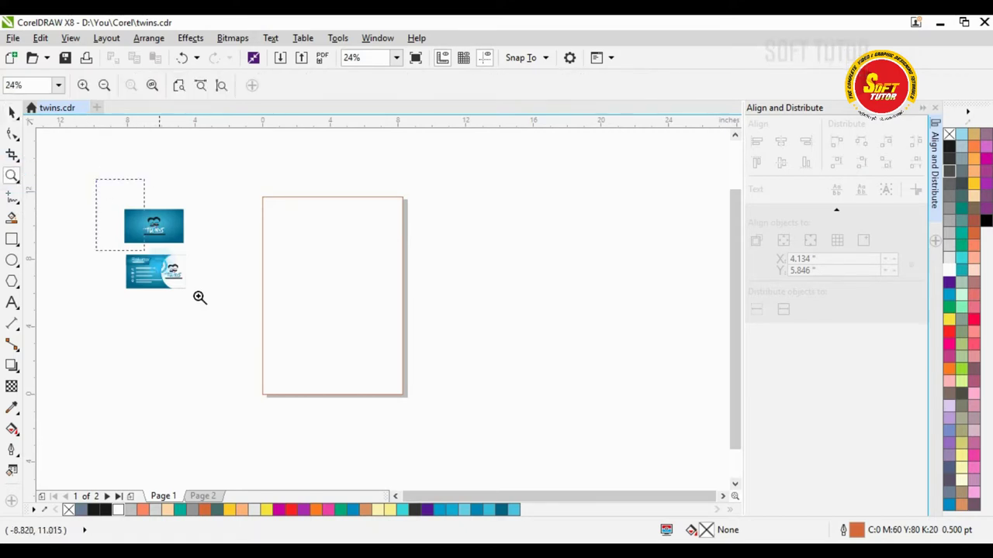
pyautogui.moveTo(200, 297); pyautogui.dragTo(490, 432)
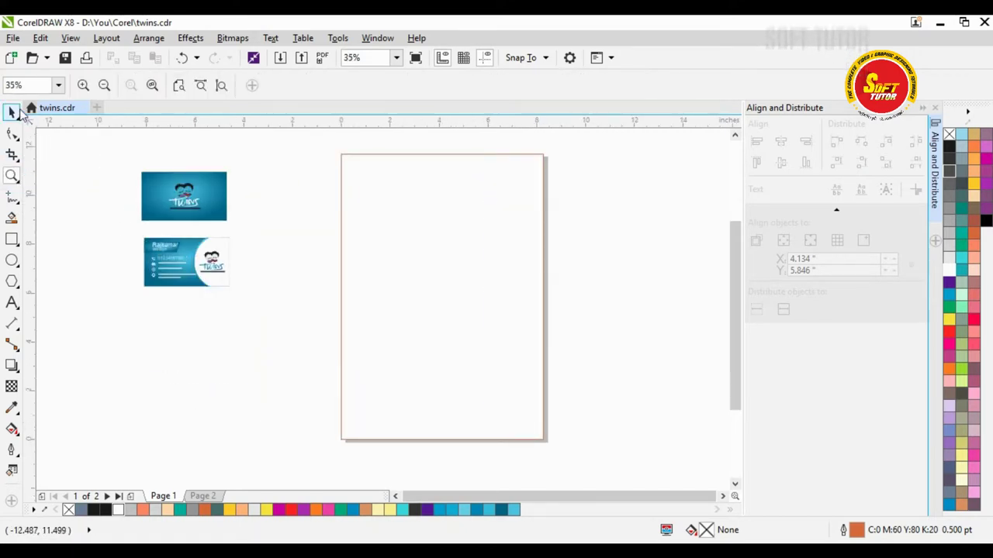
pyautogui.click(12, 111)
pyautogui.click(178, 193)
pyautogui.keyDown('shift'); pyautogui.click(335, 188); pyautogui.keyUp('shift')
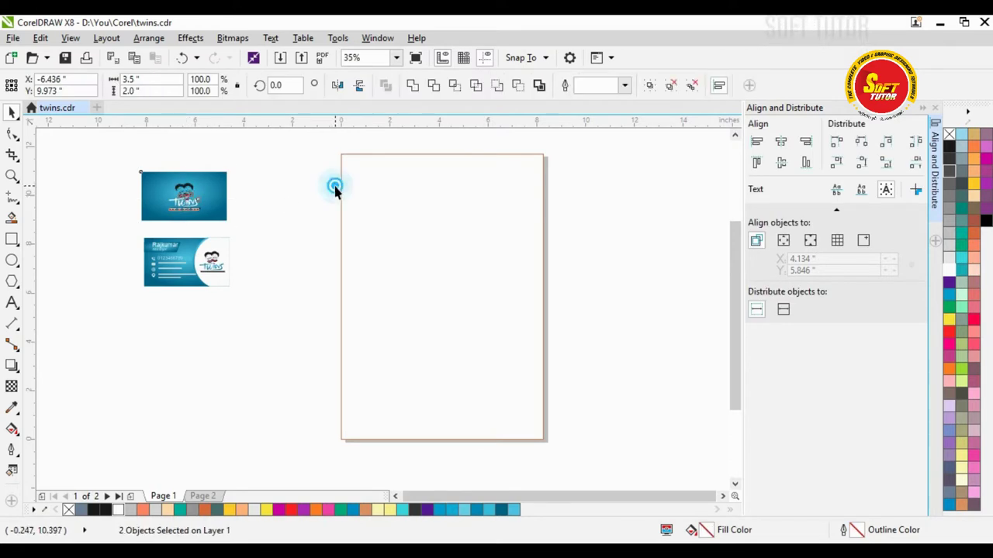
pyautogui.click(335, 188)
pyautogui.keyDown('ctrl'); pyautogui.click(186, 198); pyautogui.keyUp('ctrl')
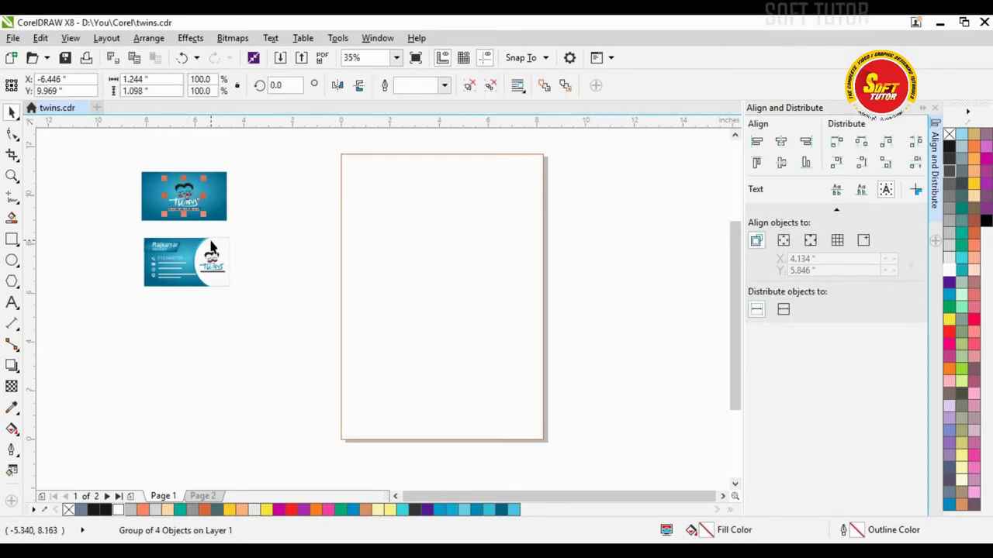
pyautogui.moveTo(190, 190); pyautogui.dragTo(391, 196)
# - Reposition the logo near the page's upper-left corner, at about X 1.518 and Y 10.714 inches
pyautogui.scroll(4, 420, 180)
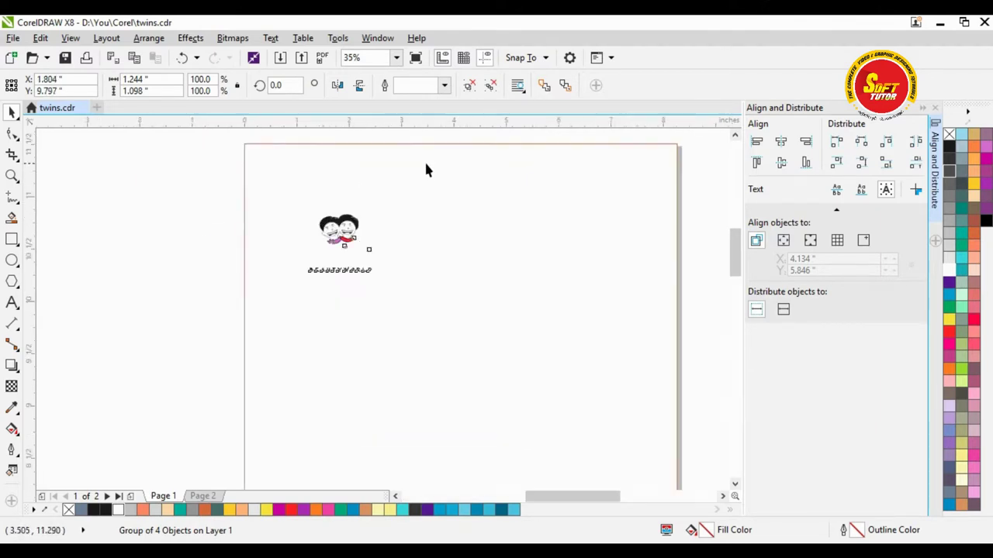
pyautogui.scroll(-2, 310, 310)
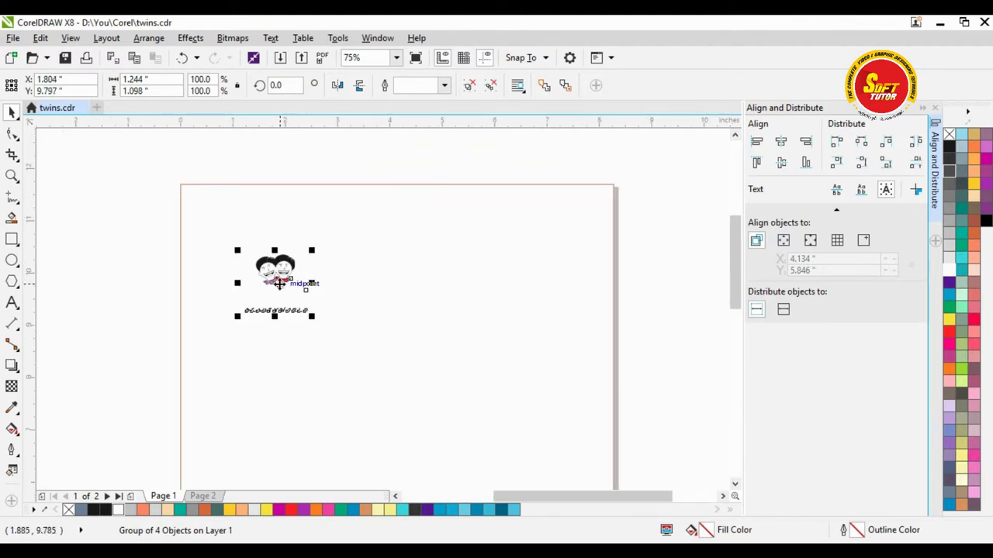
pyautogui.moveTo(279, 283); pyautogui.dragTo(264, 236)
pyautogui.scroll(2, 264, 237)
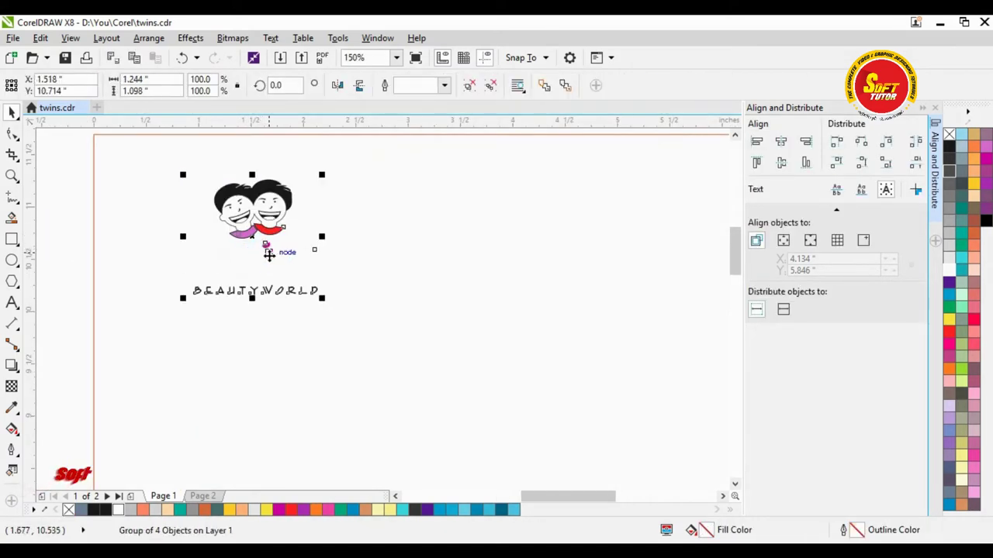
# - Ungroup the logo and fill its white Twins lettering with black, C:0 M:0 Y:0 K:100
pyautogui.click(73, 248)
pyautogui.click(268, 257)
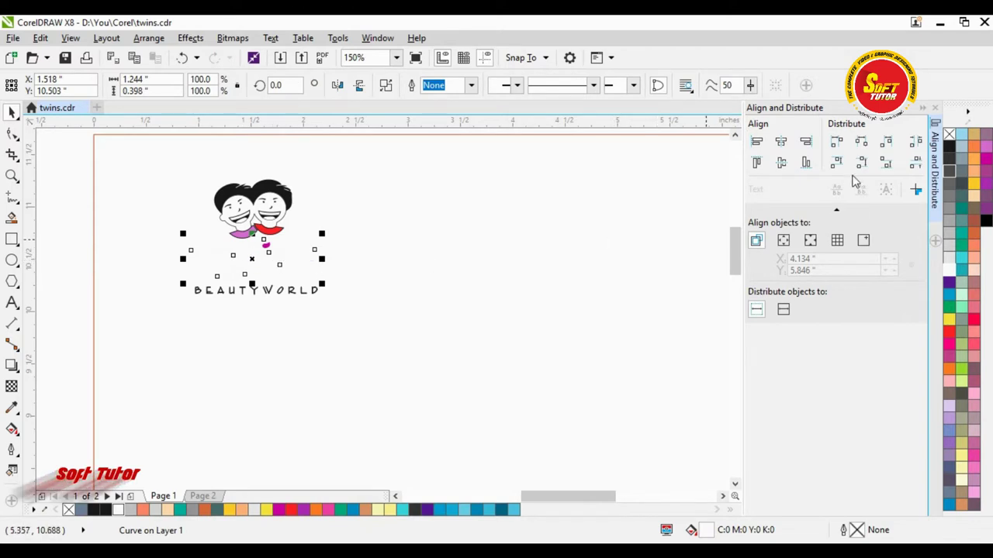
pyautogui.click(948, 146)
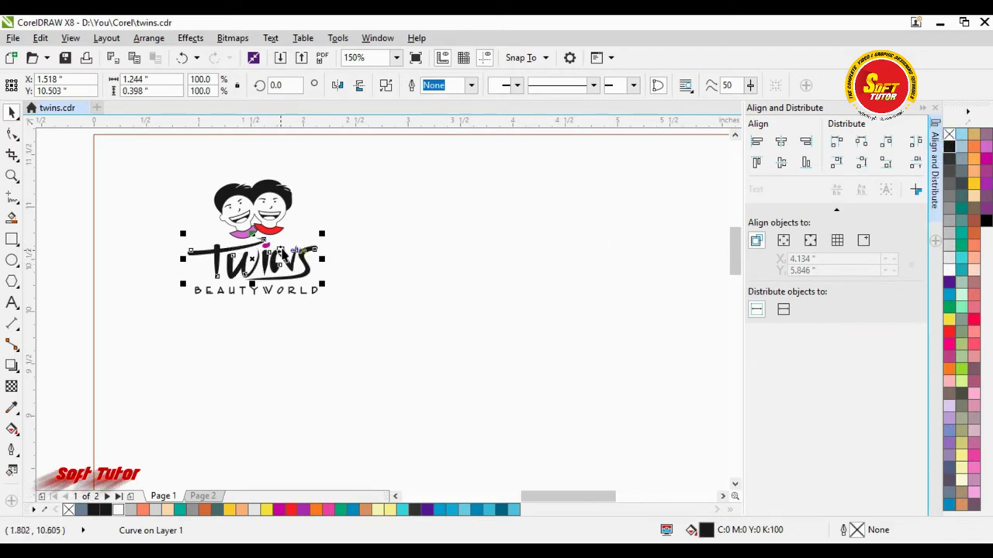
pyautogui.click(142, 186)
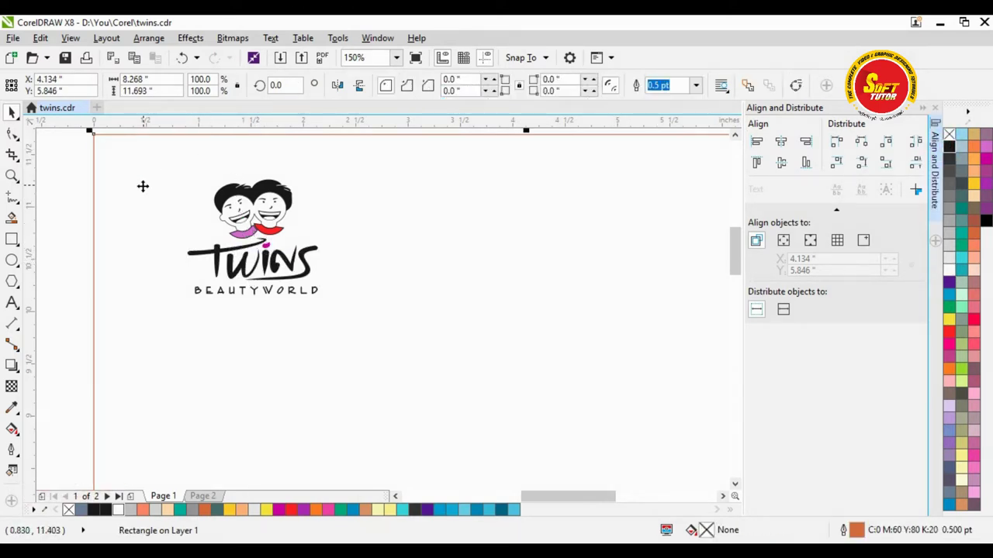
# - Move the twin faces from above the lettering to its right side, at about X 2.546 and Y 10.447 inches
pyautogui.press('h')
pyautogui.moveTo(321, 222); pyautogui.dragTo(350, 271)
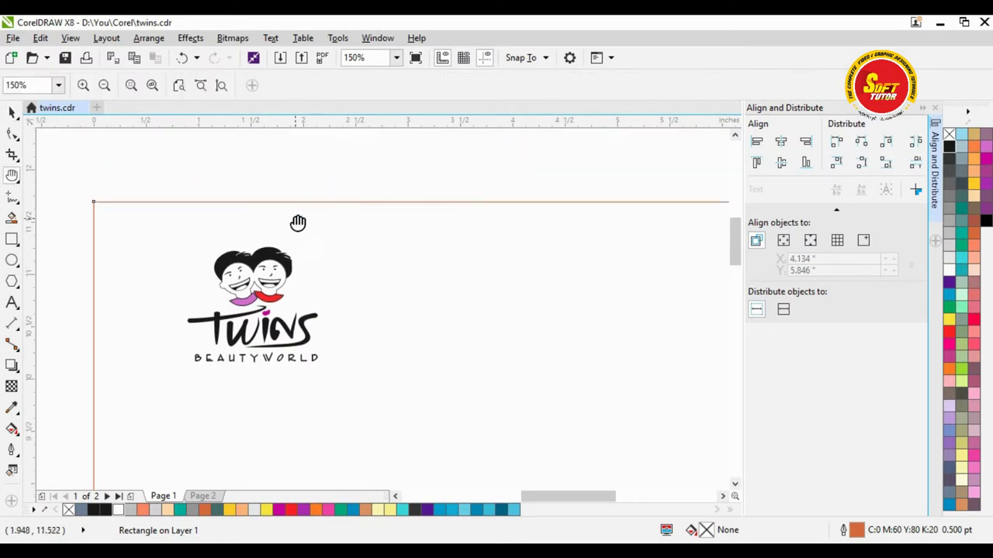
pyautogui.press('space')
pyautogui.moveTo(184, 178); pyautogui.dragTo(312, 312)
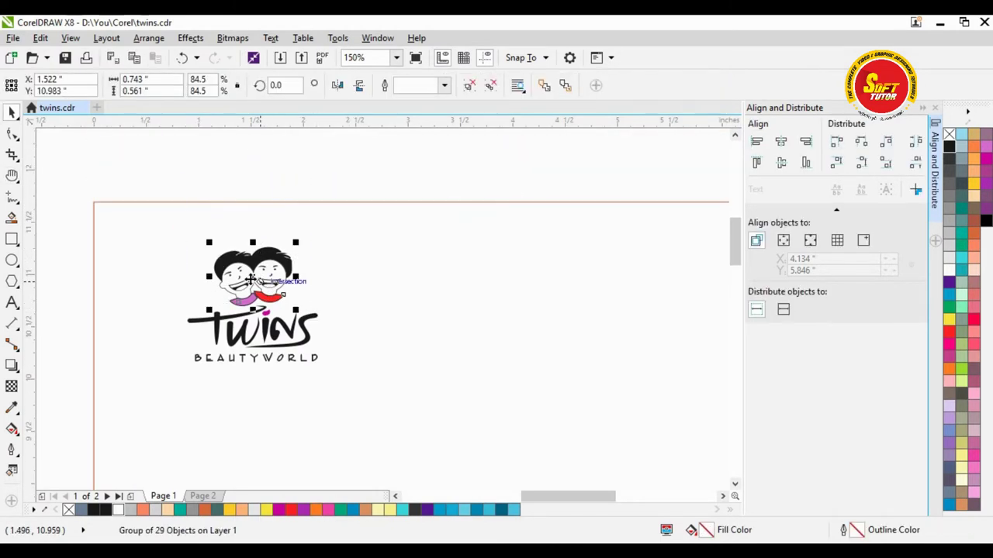
pyautogui.moveTo(255, 276); pyautogui.dragTo(361, 335)
pyautogui.scroll(2, 359, 333)
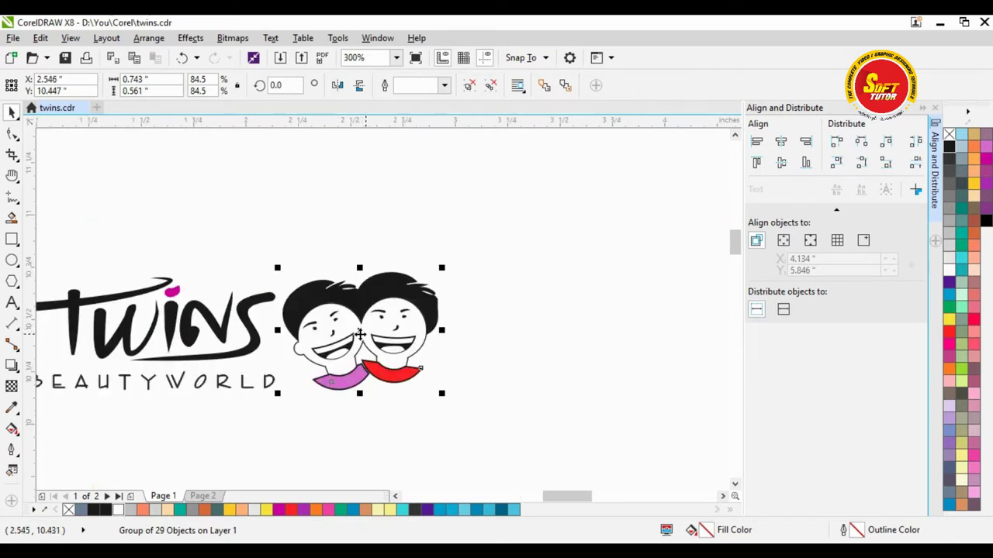
pyautogui.click(171, 292)
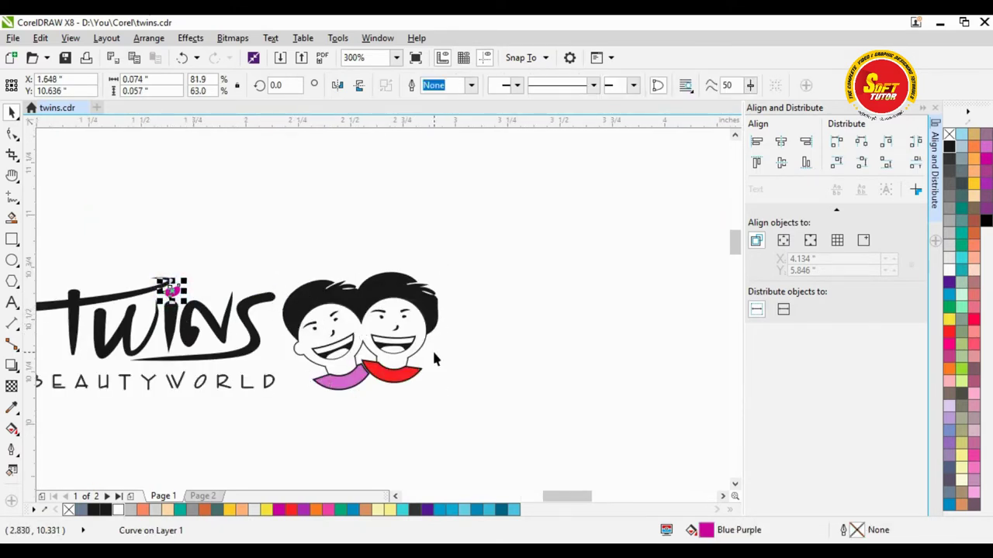
# - Rotate the twin faces slightly clockwise, to an angle of about 353.8 degrees
pyautogui.scroll(-2, 427, 335)
pyautogui.click(387, 332)
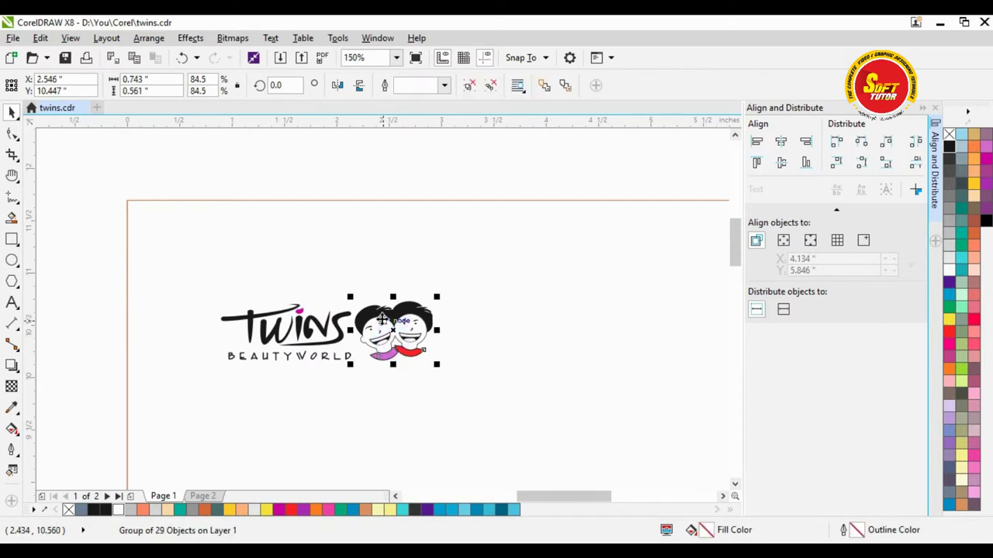
pyautogui.click(382, 318)
pyautogui.moveTo(436, 363); pyautogui.dragTo(432, 365)
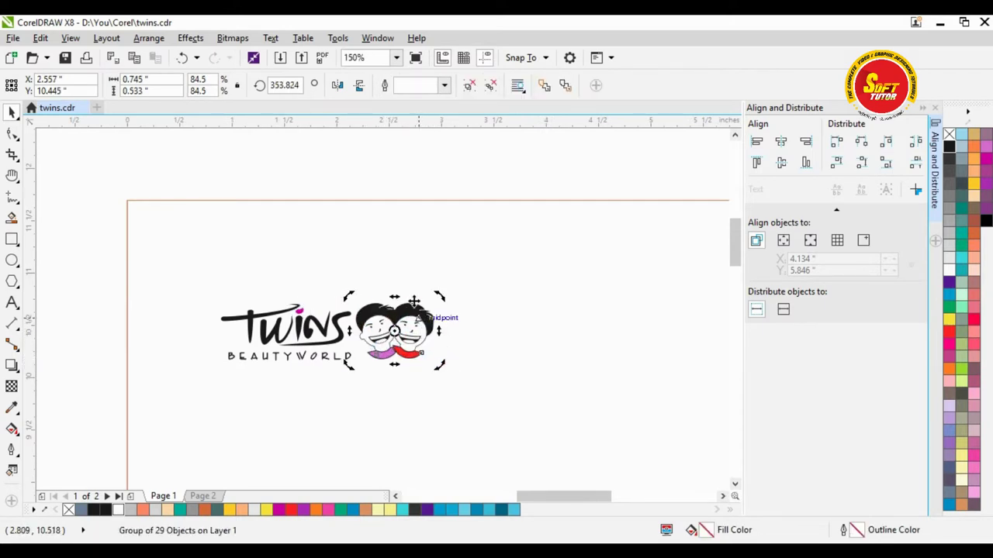
# - Group the Twins lettering, the Beautyworld tagline and the twin faces into a single logo object
pyautogui.click(392, 327)
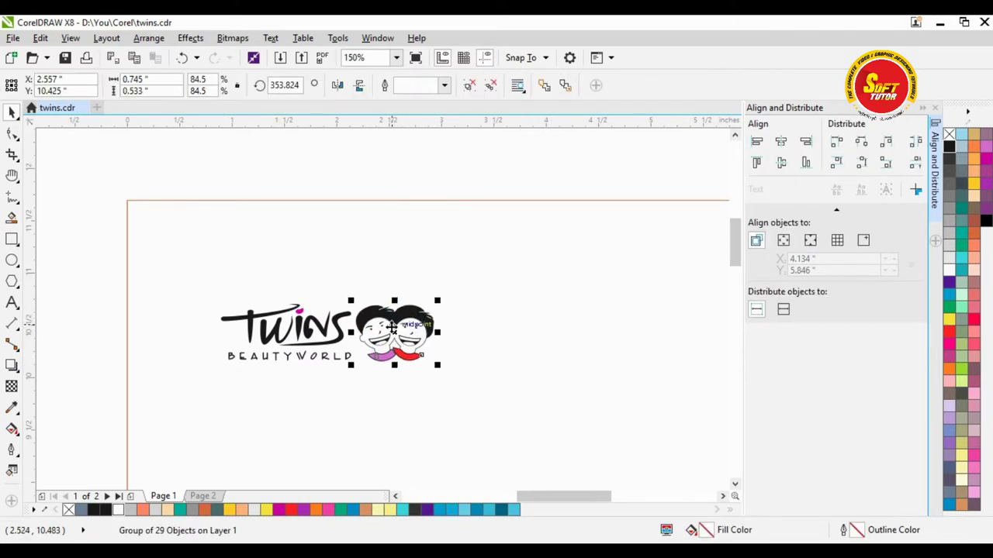
pyautogui.click(290, 137)
pyautogui.moveTo(148, 183); pyautogui.dragTo(538, 427)
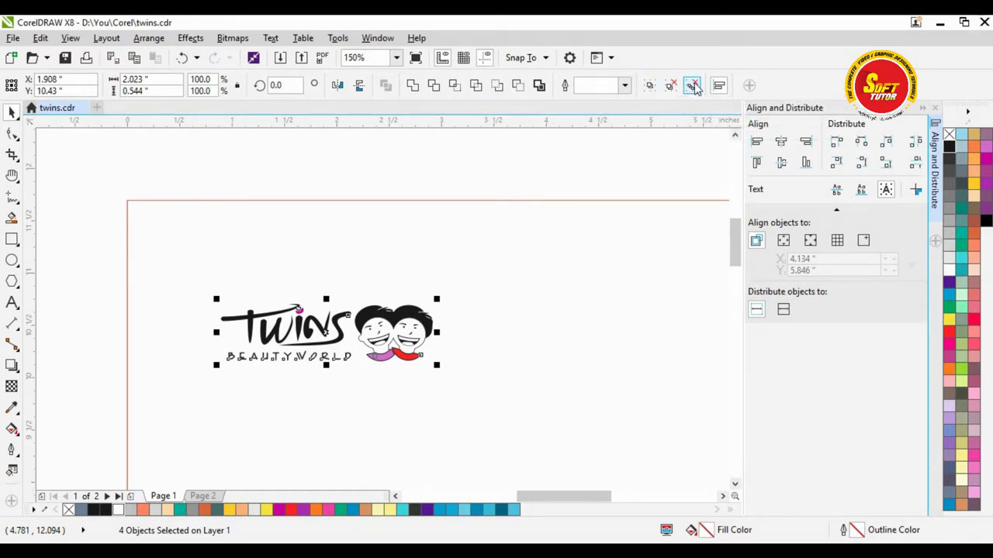
pyautogui.click(650, 86)
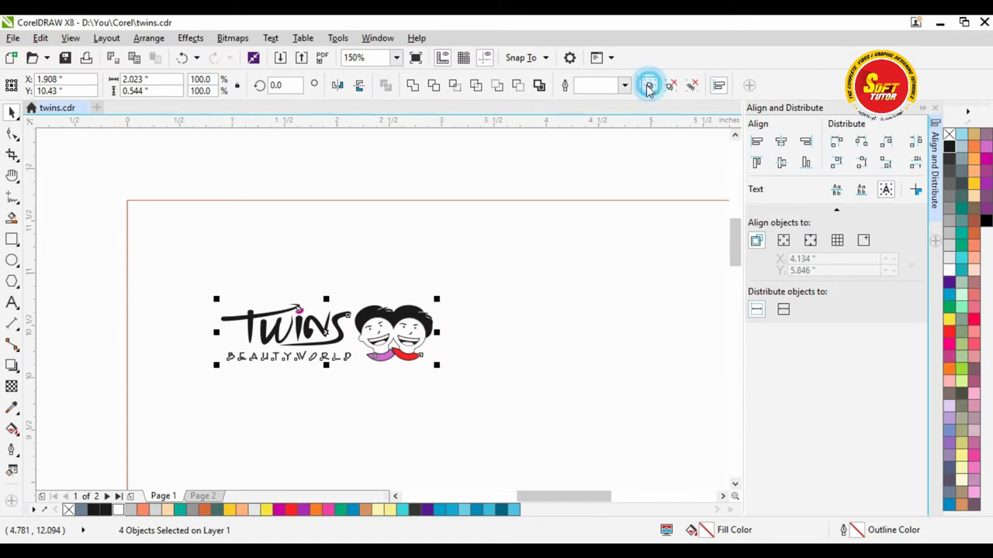
pyautogui.moveTo(132, 181); pyautogui.dragTo(490, 380)
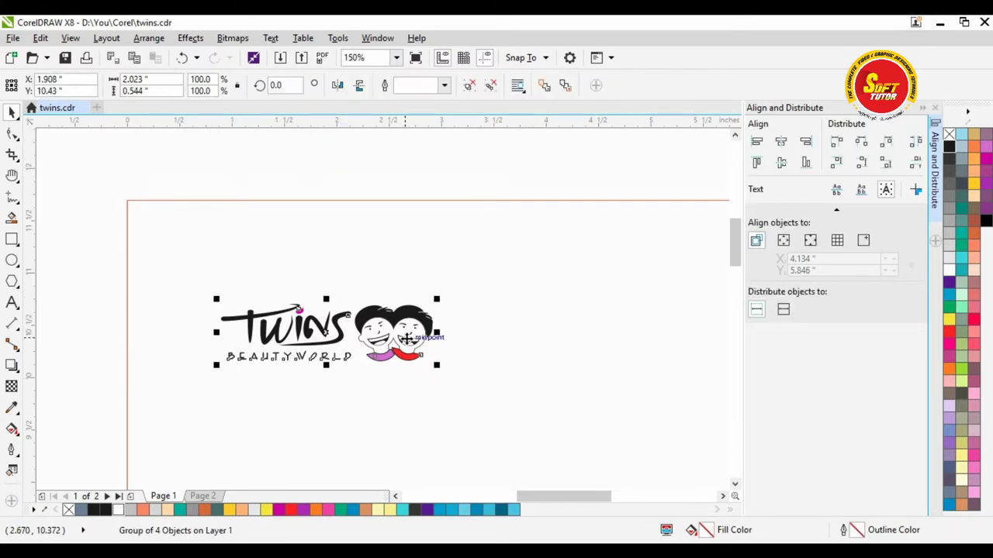
pyautogui.moveTo(406, 339)
pyautogui.mouseDown()
pyautogui.moveTo(397, 332)
pyautogui.moveTo(406, 339)
pyautogui.mouseUp()
pyautogui.scroll(-2, 277, 220)
pyautogui.click(365, 181)
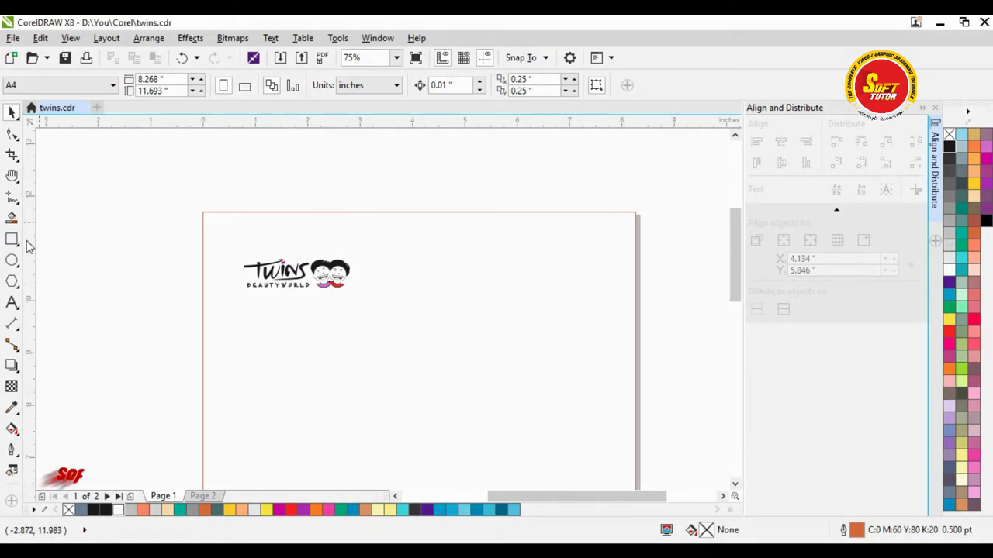
# - Draw two overlapping ellipses across the page's upper edge, about 6.83 × 2.57 inches over the left corner and 6 × 1.97 inches over the right
pyautogui.click(11, 260)
pyautogui.moveTo(114, 163); pyautogui.dragTo(474, 294)
pyautogui.moveTo(291, 161); pyautogui.dragTo(286, 140)
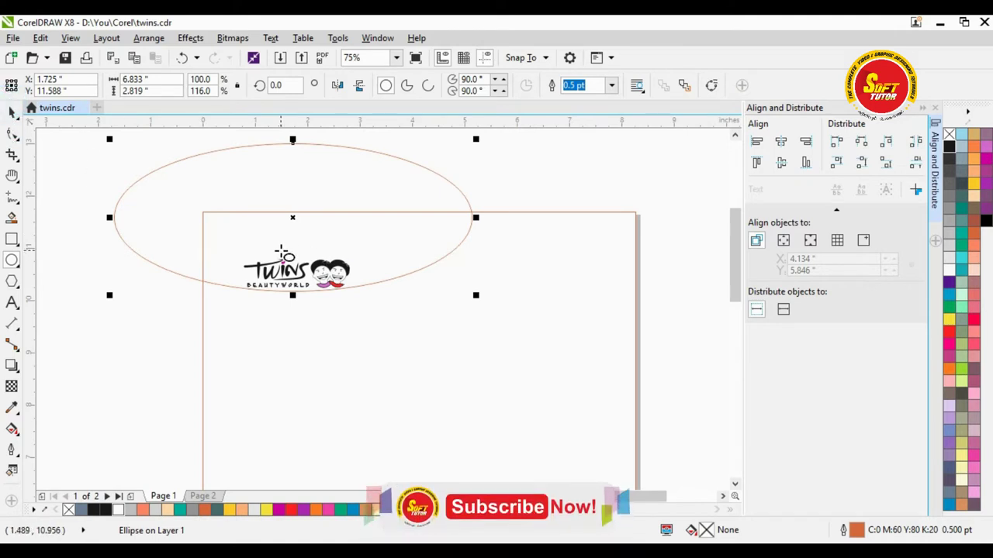
pyautogui.moveTo(291, 283); pyautogui.dragTo(292, 282)
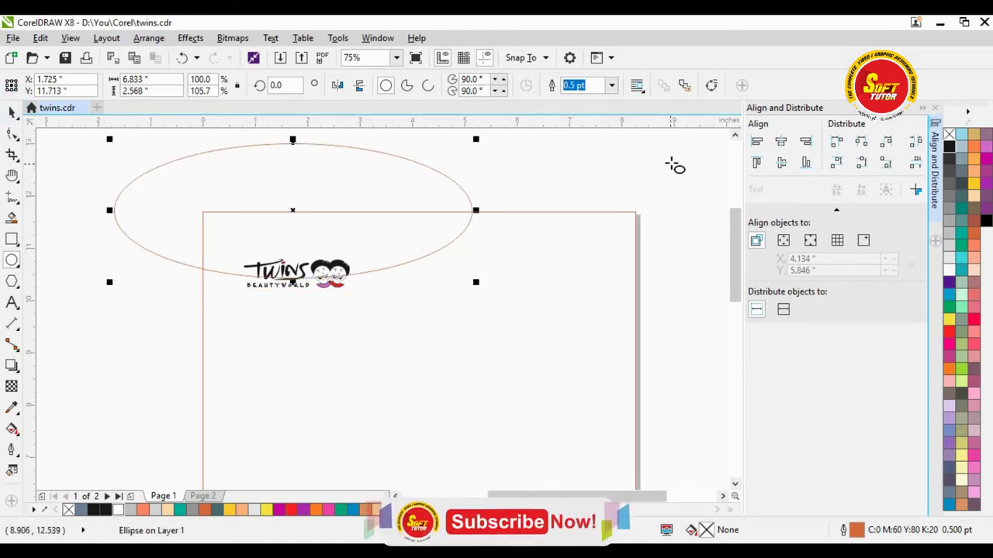
pyautogui.moveTo(670, 171); pyautogui.dragTo(372, 262)
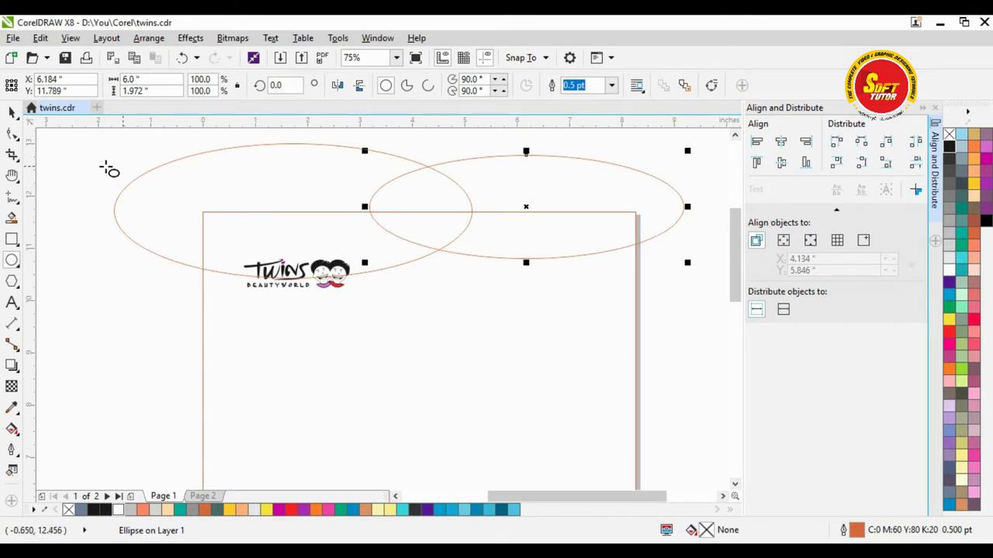
# - Intersect the larger left ellipse with the page-sized rectangle, and delete the original ellipse
pyautogui.click(13, 113)
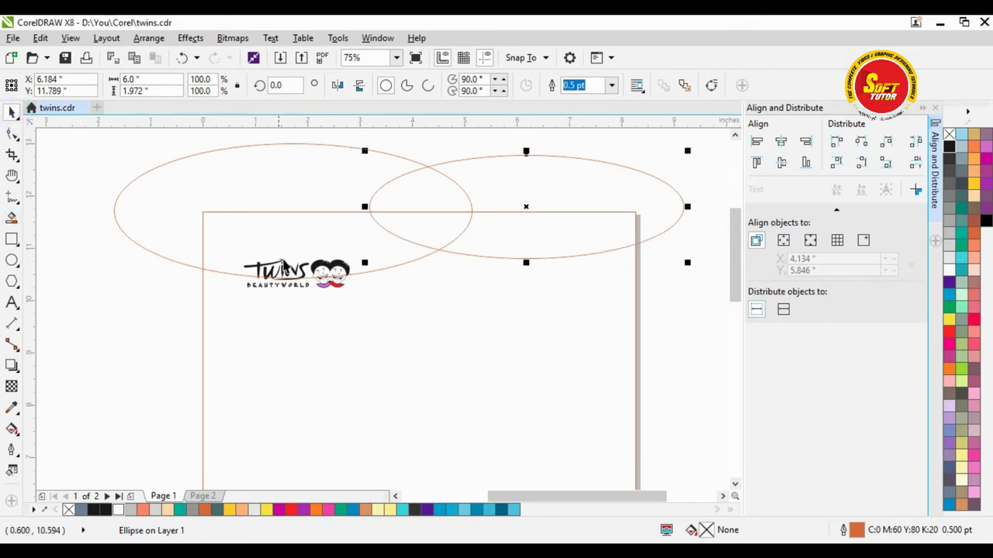
pyautogui.click(253, 170)
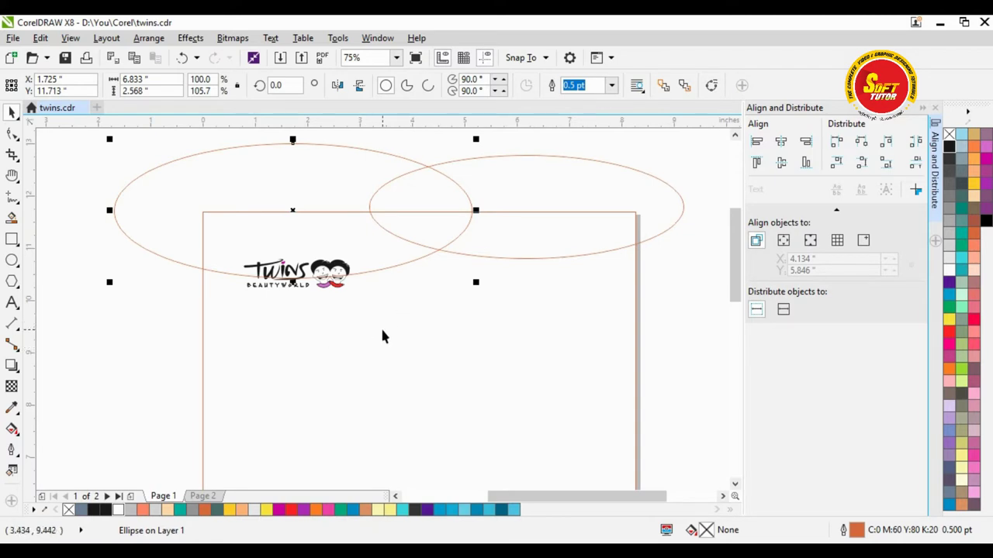
pyautogui.click(115, 277)
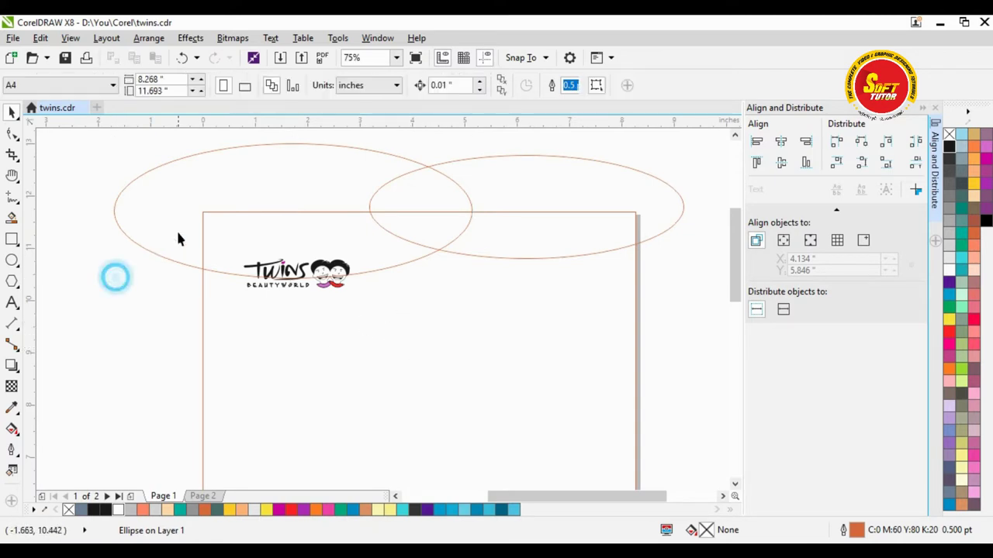
pyautogui.click(154, 188)
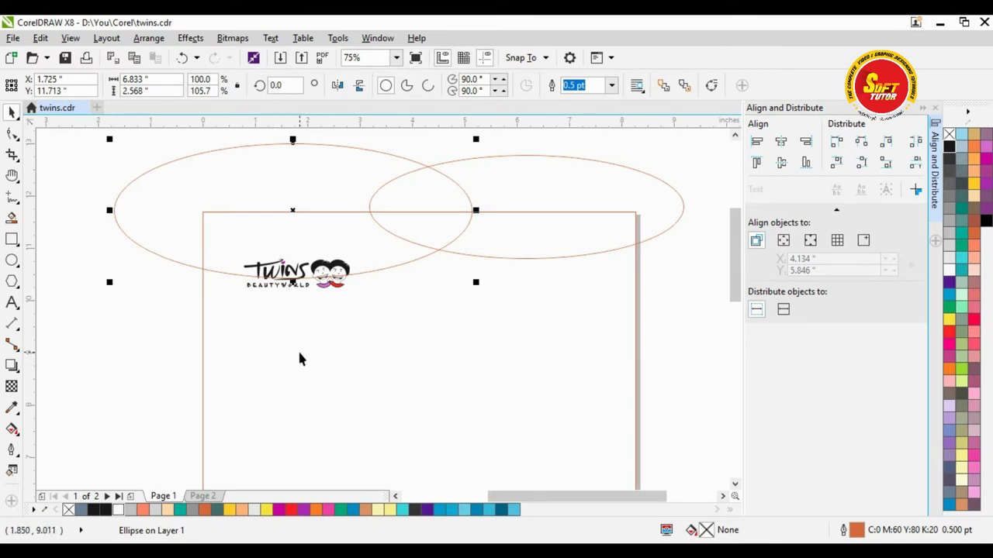
pyautogui.keyDown('shift'); pyautogui.click(267, 377); pyautogui.keyUp('shift')
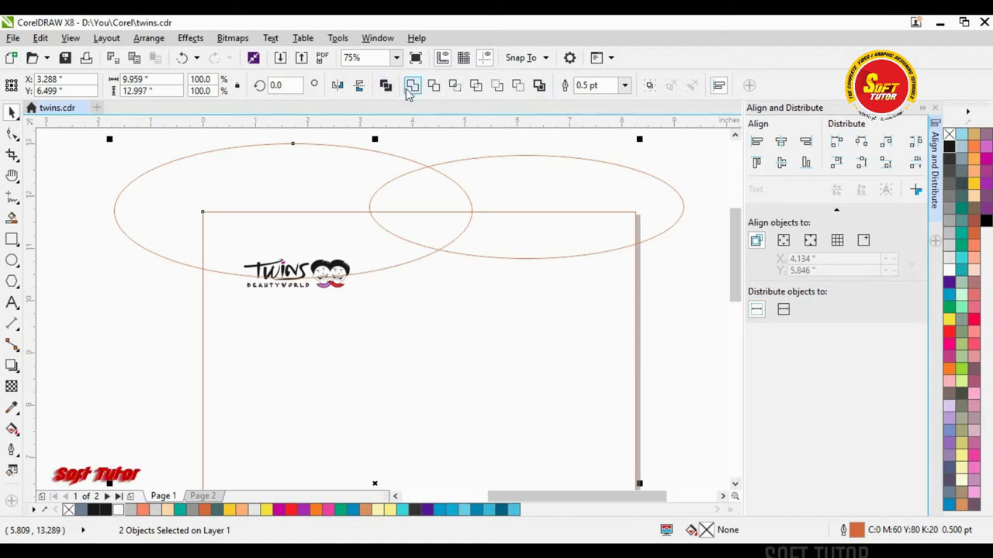
pyautogui.click(455, 86)
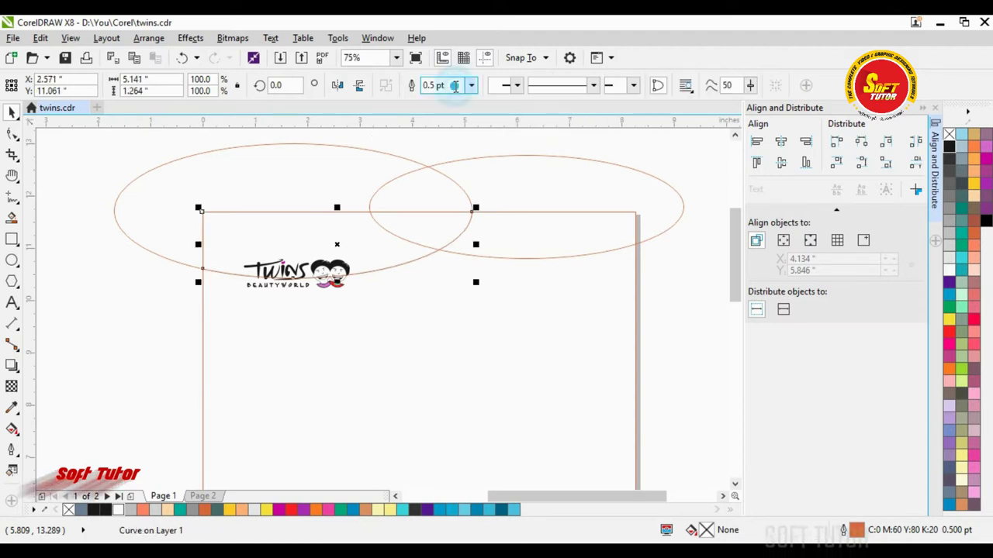
pyautogui.click(117, 151)
pyautogui.click(161, 183)
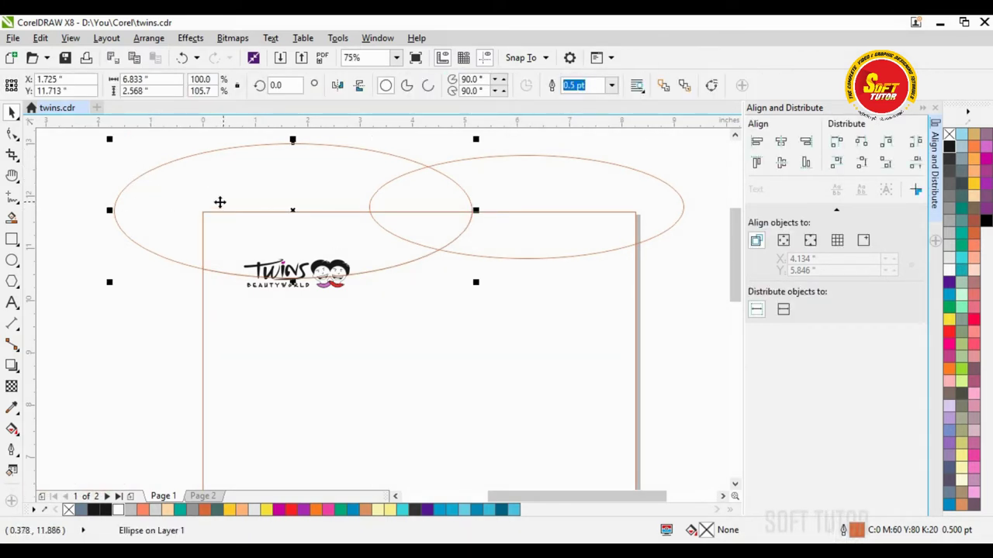
pyautogui.press('Delete')
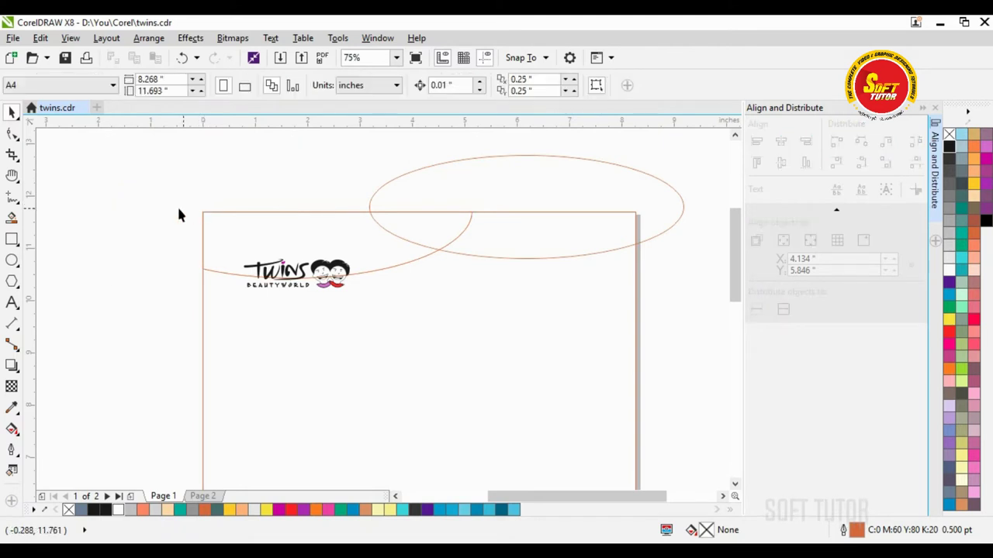
# - Intersect the smaller right ellipse with the page-sized rectangle, and delete the original ellipse
pyautogui.click(583, 191)
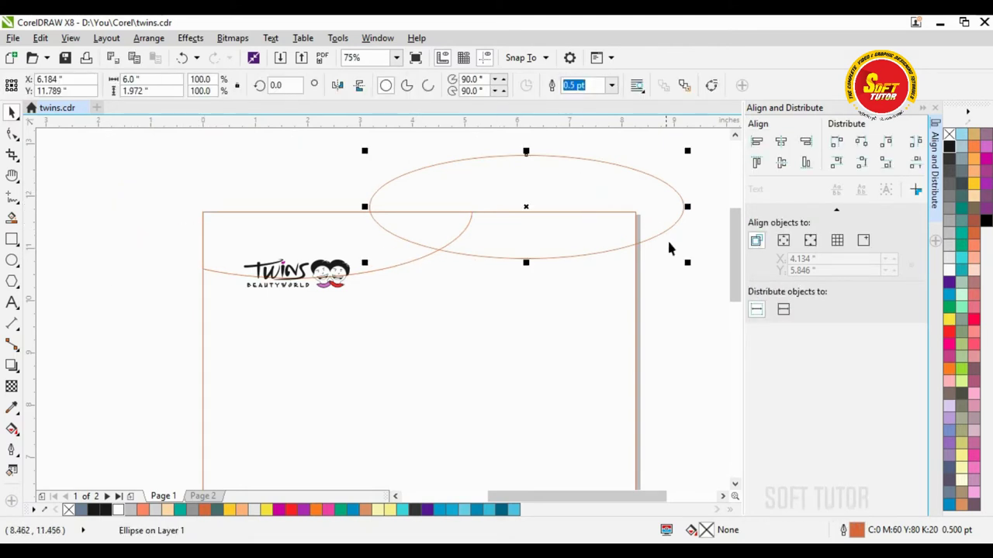
pyautogui.keyDown('shift'); pyautogui.click(583, 344); pyautogui.keyUp('shift')
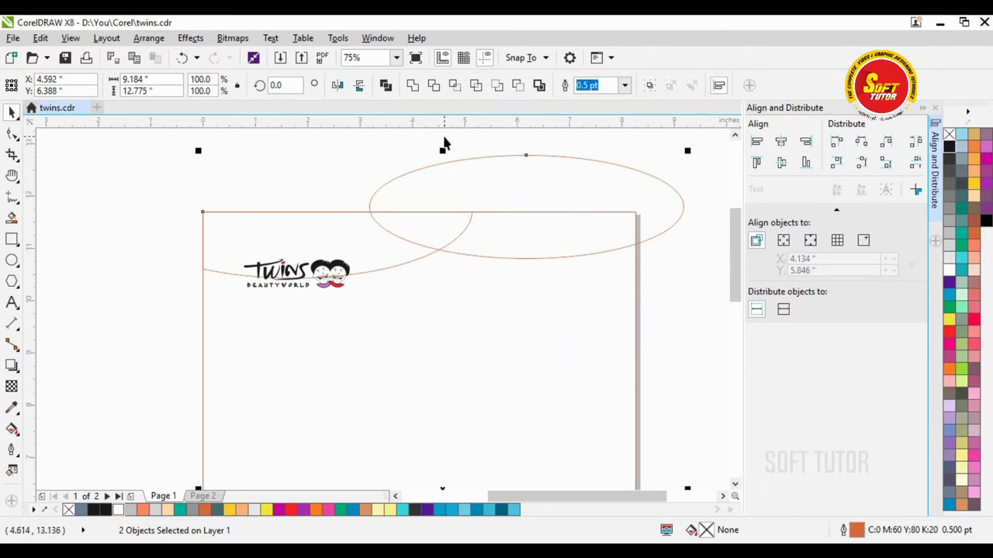
pyautogui.click(456, 86)
pyautogui.click(293, 166)
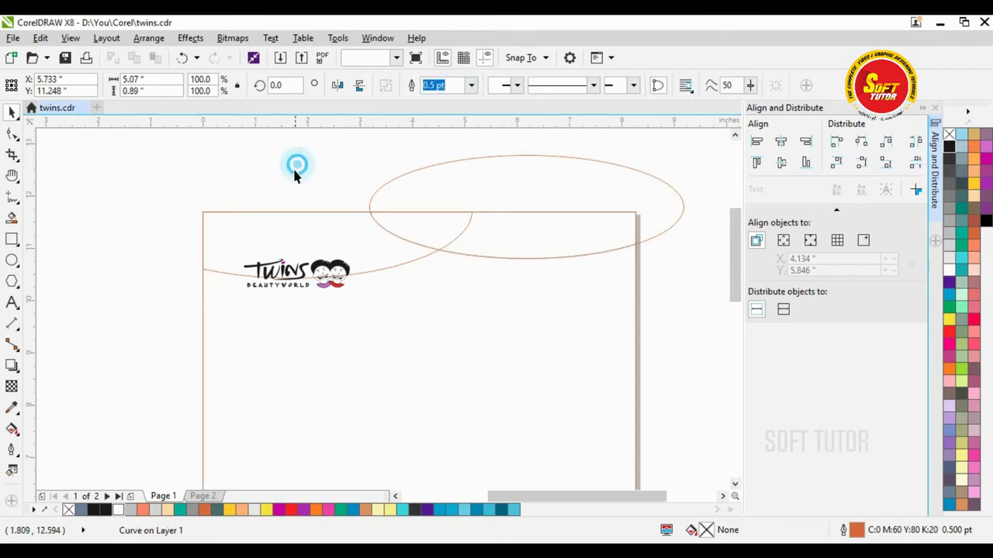
pyautogui.click(594, 186)
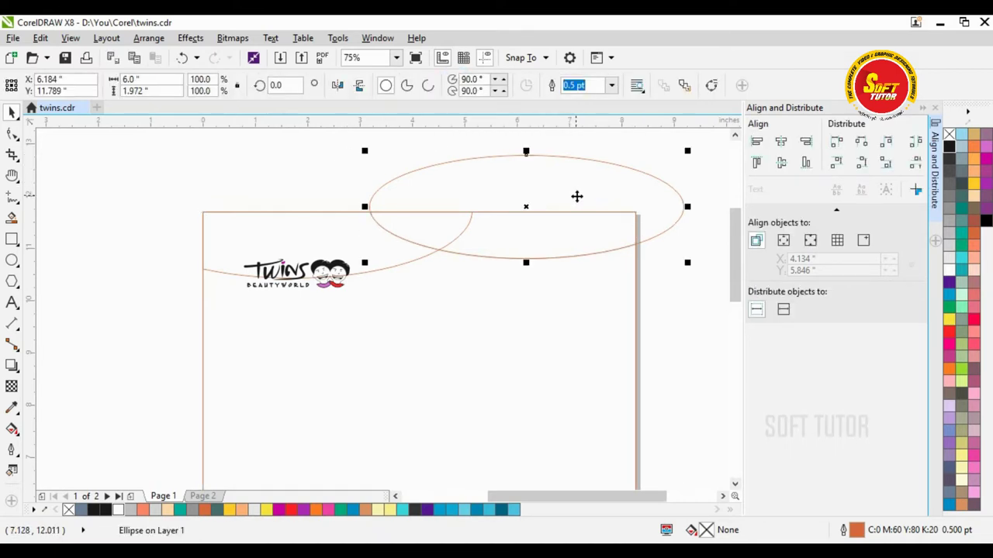
pyautogui.press('Delete')
pyautogui.click(612, 184)
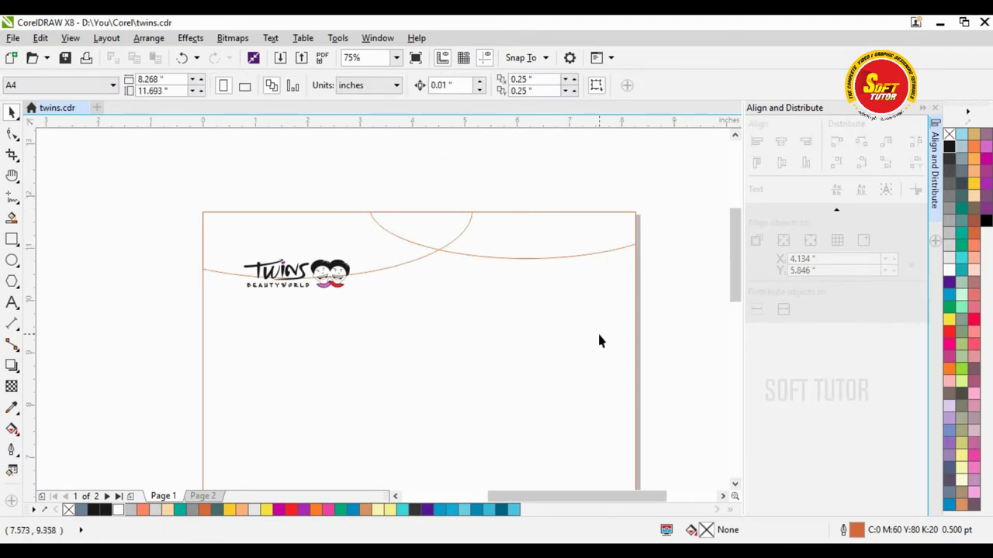
pyautogui.click(543, 223)
pyautogui.moveTo(543, 223); pyautogui.dragTo(568, 149)
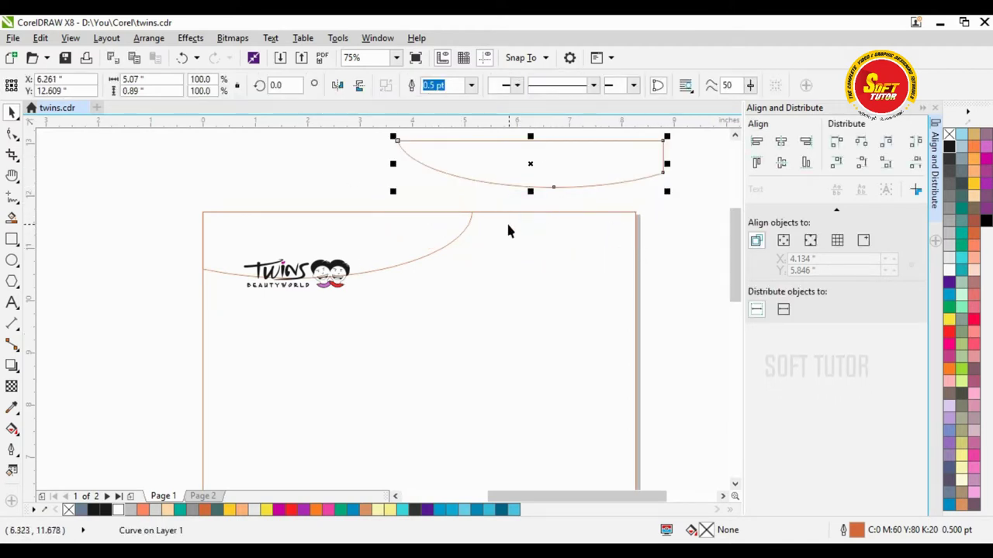
pyautogui.hotkey('ctrl', 'z')
pyautogui.click(464, 169)
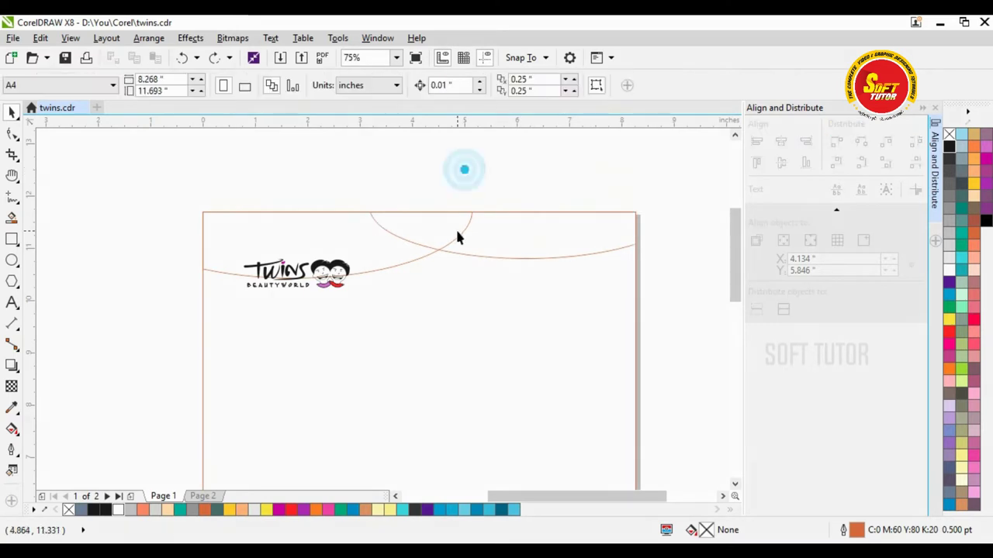
# - Intersect the left and right header curves to create a separate shape from their overlap
pyautogui.click(396, 238)
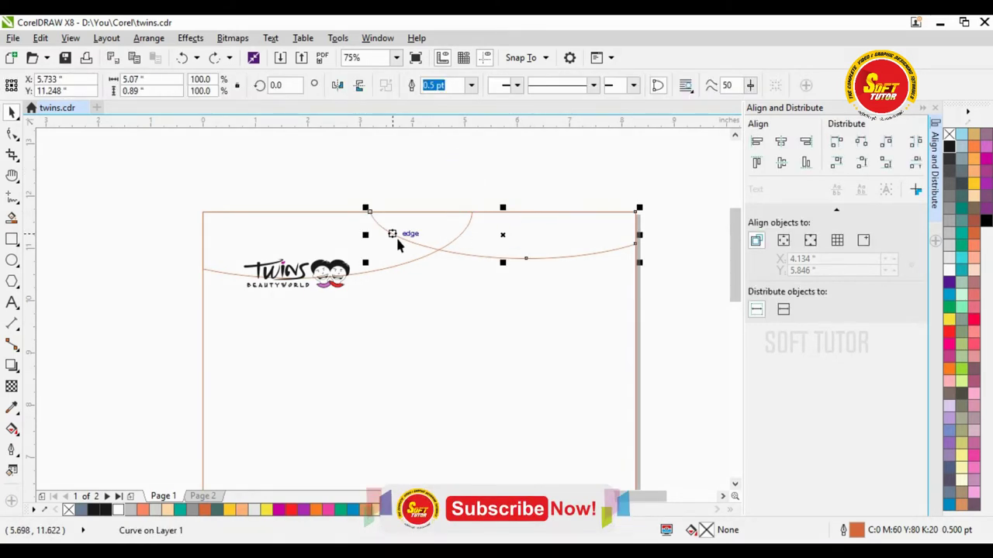
pyautogui.keyDown('shift'); pyautogui.click(343, 235); pyautogui.keyUp('shift')
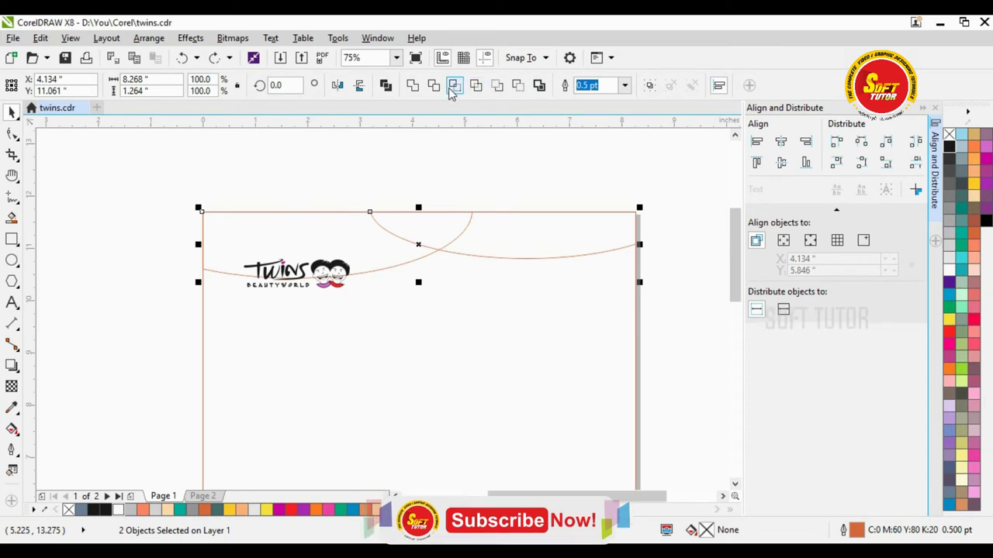
pyautogui.click(476, 86)
pyautogui.click(386, 169)
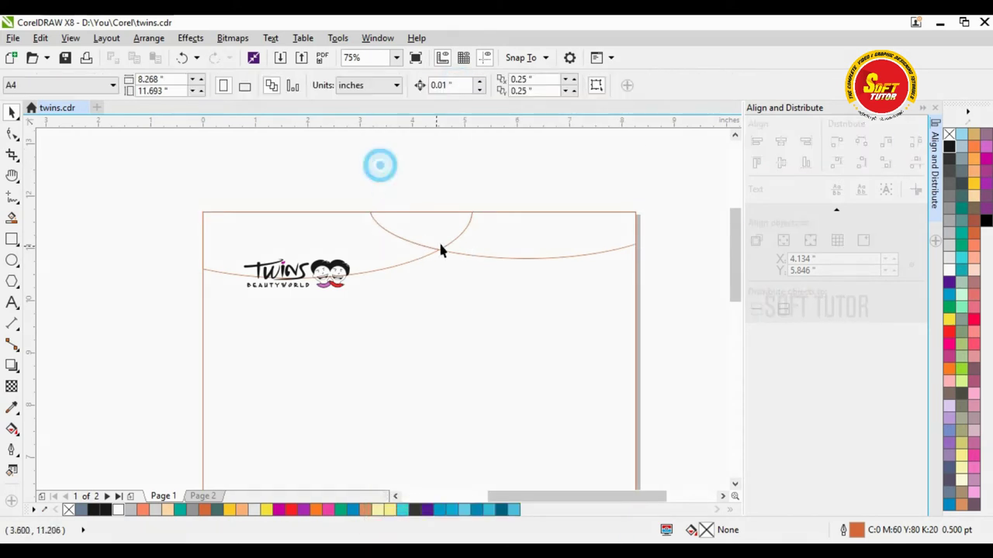
pyautogui.moveTo(439, 248); pyautogui.dragTo(415, 180)
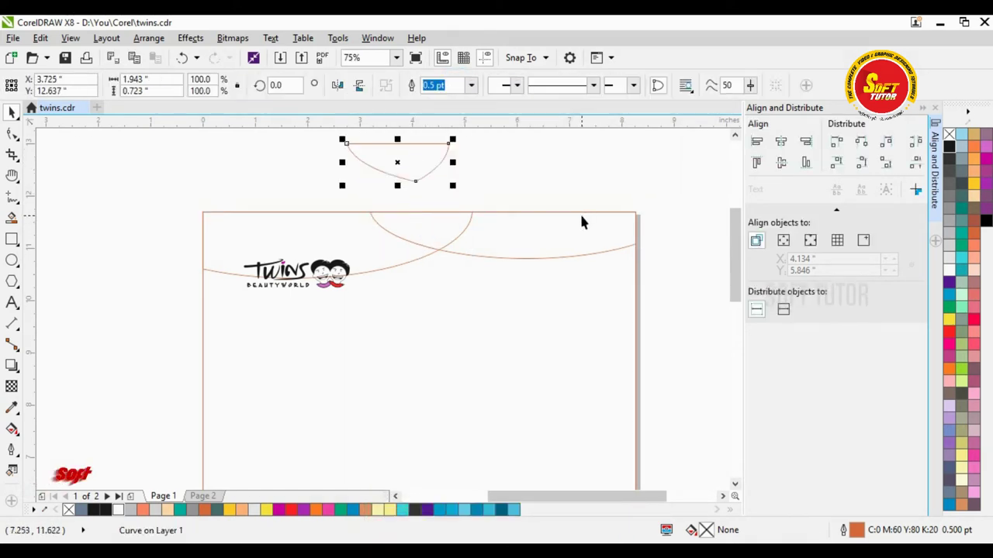
pyautogui.hotkey('ctrl', 'z')
pyautogui.press('Escape')
# - Fill the left header curve with light gray, C:0 M:0 Y:0 K:10, and remove its outline
pyautogui.click(319, 231)
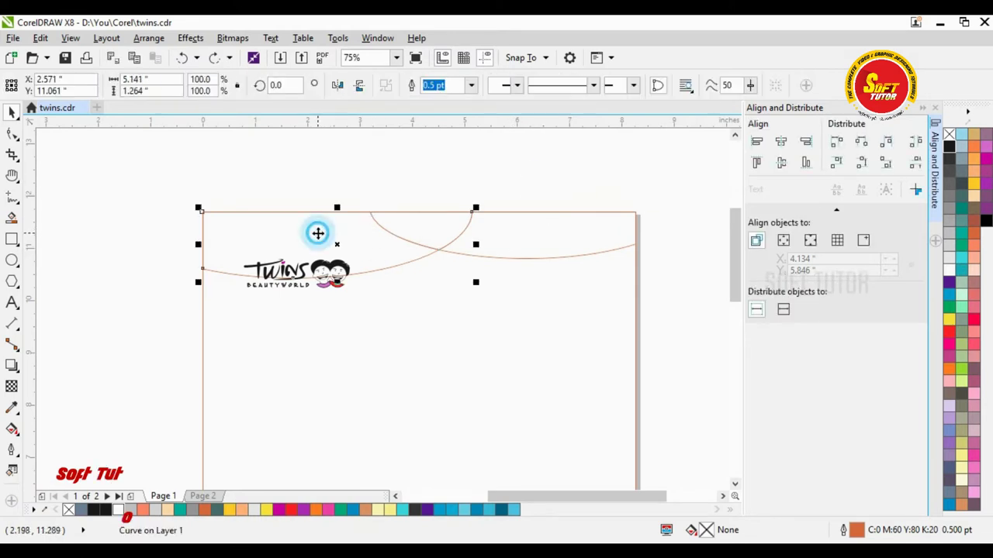
pyautogui.click(960, 260)
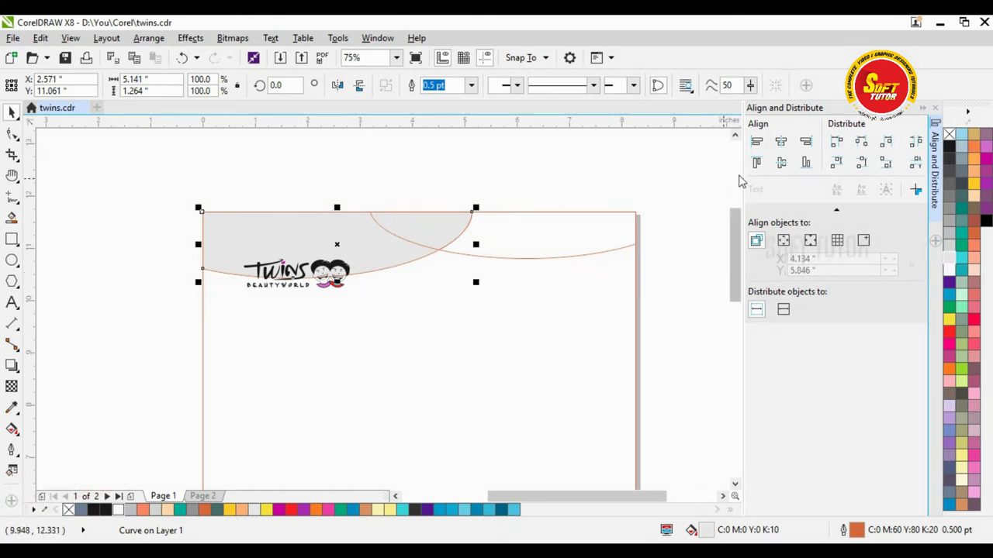
pyautogui.rightClick(949, 134)
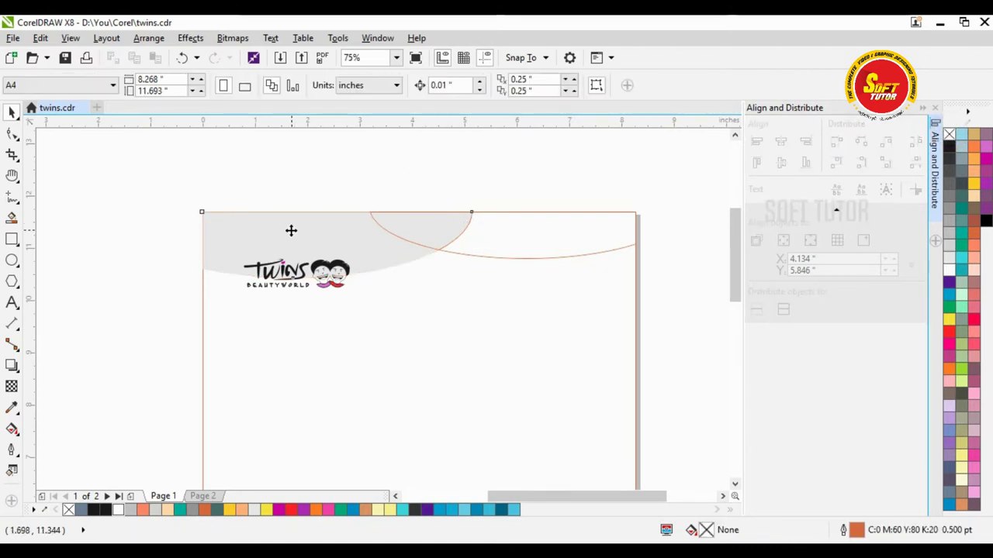
# - Fill the right header curve with light blue, C60 M0 Y0 K0, and remove its outline
pyautogui.click(508, 255)
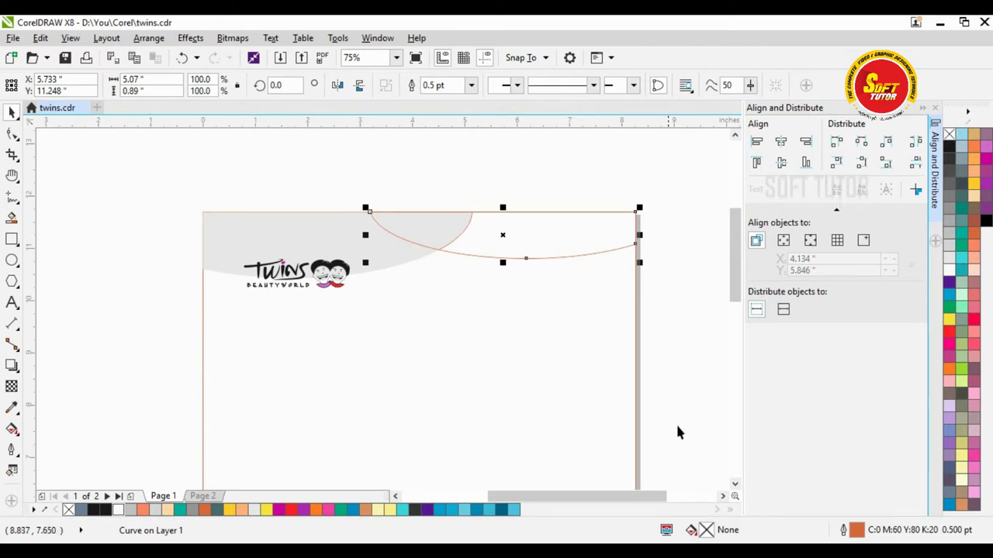
pyautogui.click(511, 509)
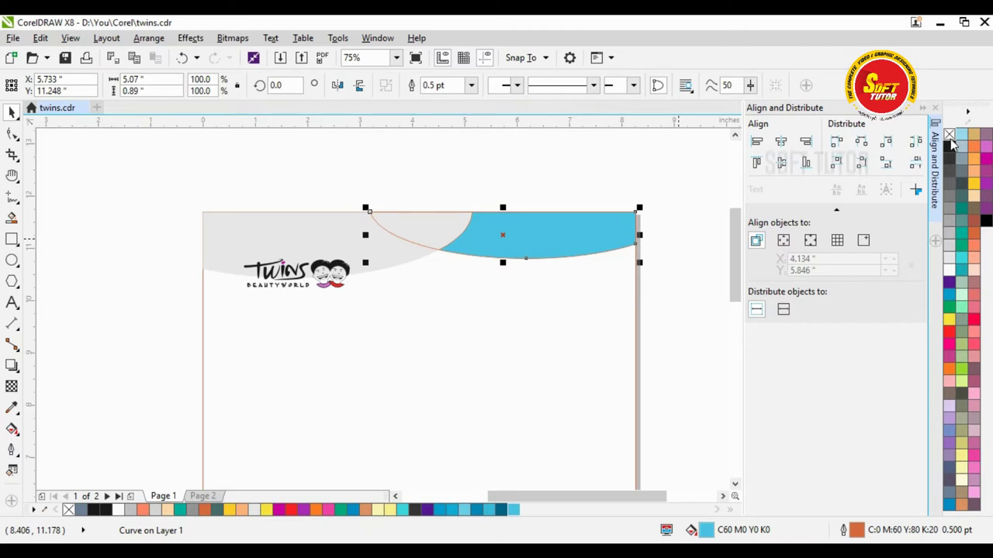
pyautogui.click(554, 177)
# - Fill the overlap shape between the header curves with mint green, C:40 M:0 Y:40 K:0, and remove its outline
pyautogui.click(417, 222)
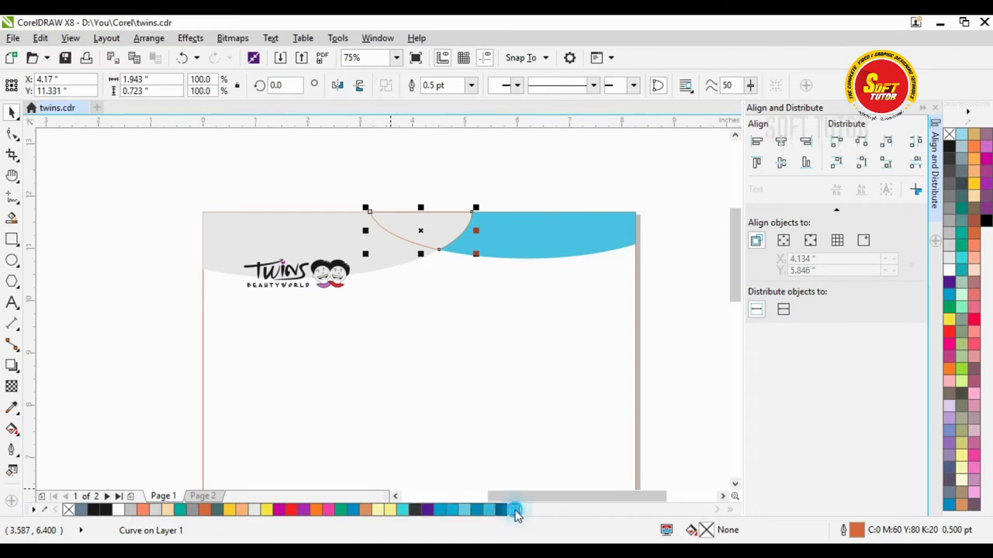
pyautogui.click(513, 509)
pyautogui.rightClick(950, 136)
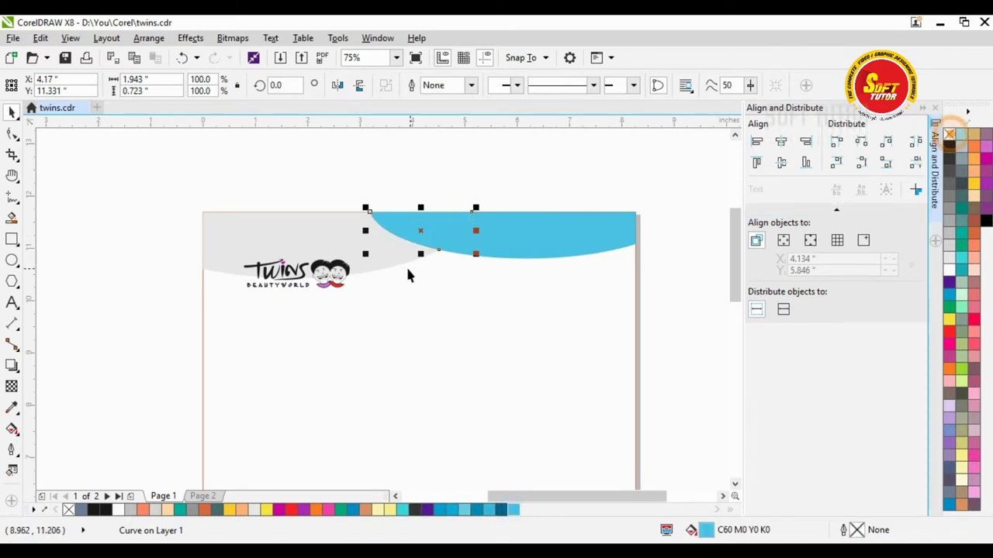
pyautogui.click(967, 307)
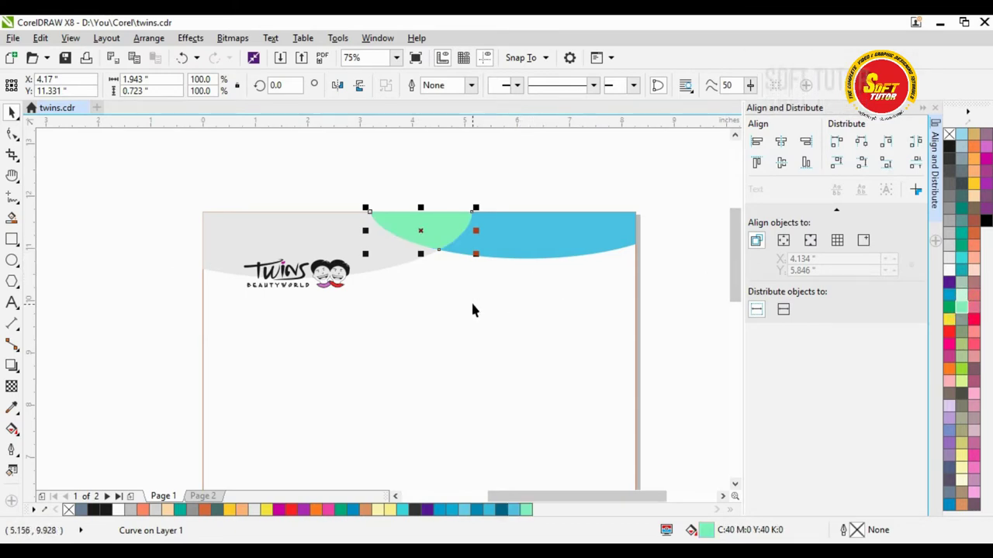
# - Fill the header overlap shape with Neon Purple and apply a uniform transparency of 70
pyautogui.click(328, 511)
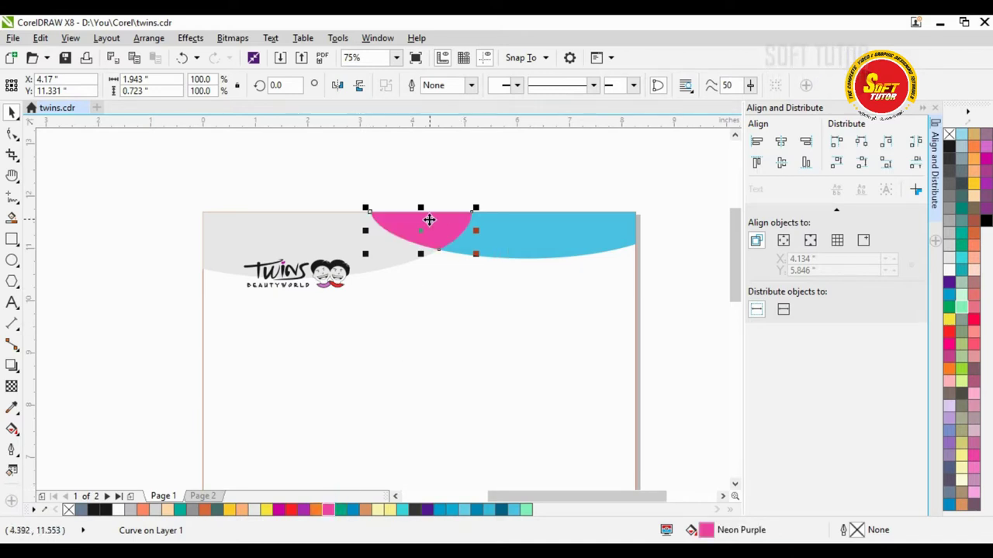
pyautogui.click(11, 387)
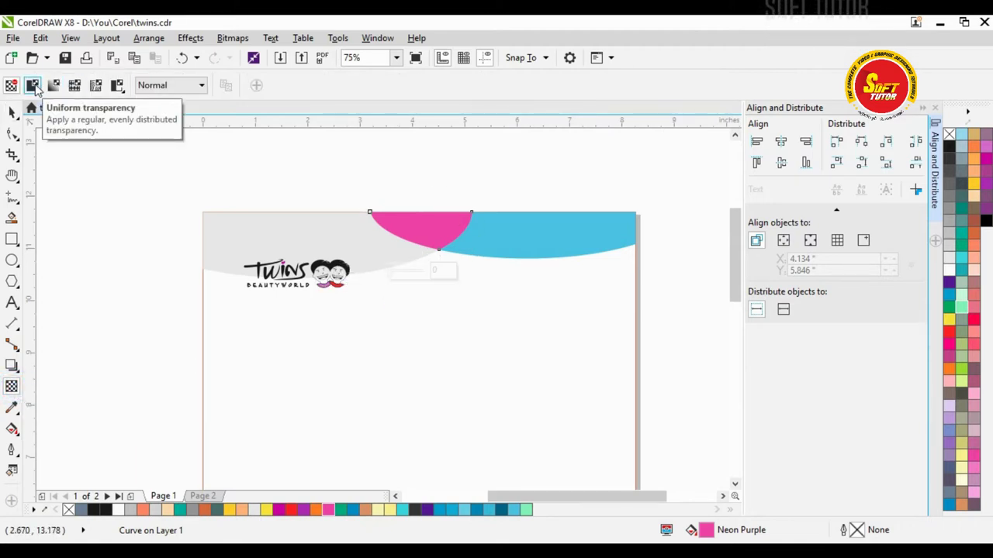
pyautogui.click(35, 87)
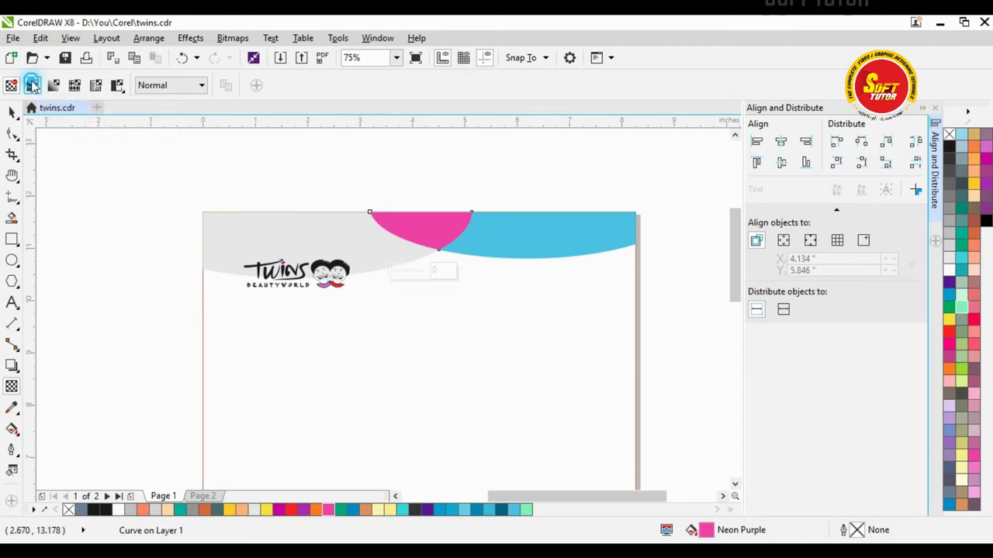
pyautogui.click(262, 87)
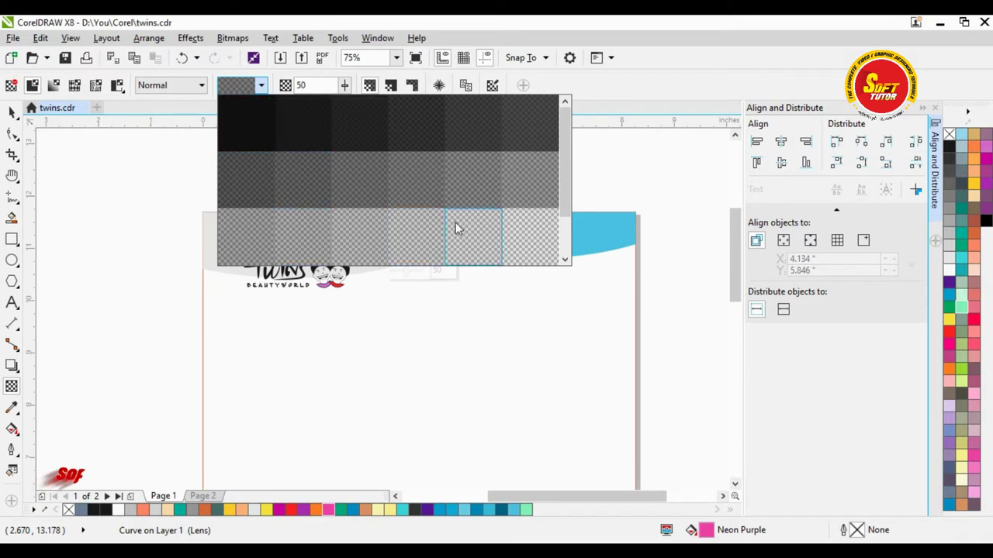
pyautogui.click(416, 232)
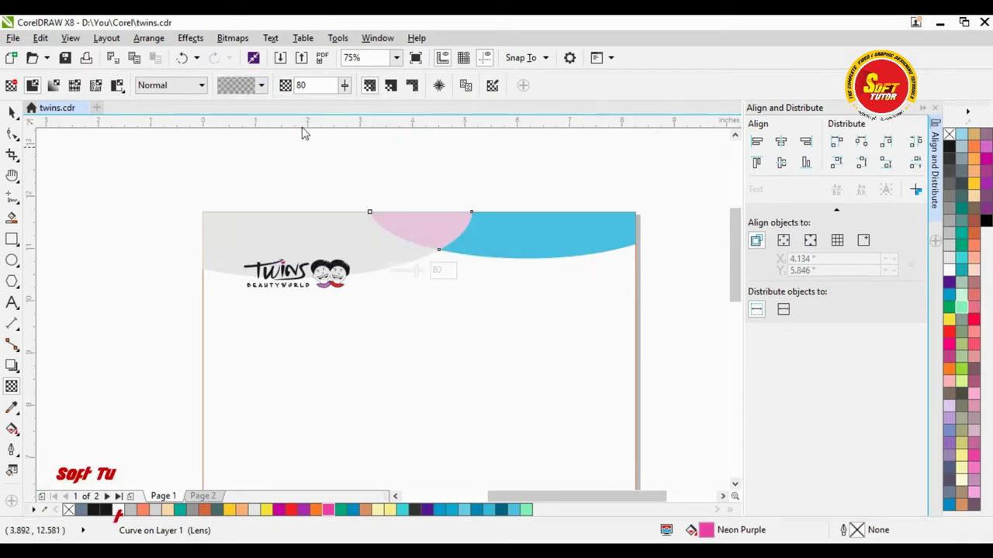
pyautogui.click(262, 85)
pyautogui.click(293, 233)
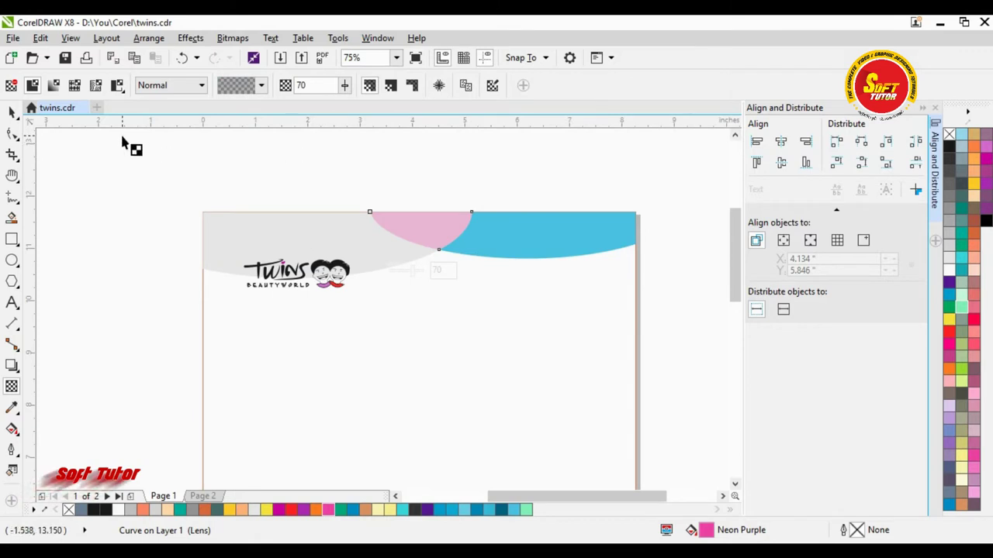
# - Try several blue fills on the semi-transparent overlap shape and settle on Cyan, C:100 M:0 Y:0 K:0
pyautogui.click(12, 112)
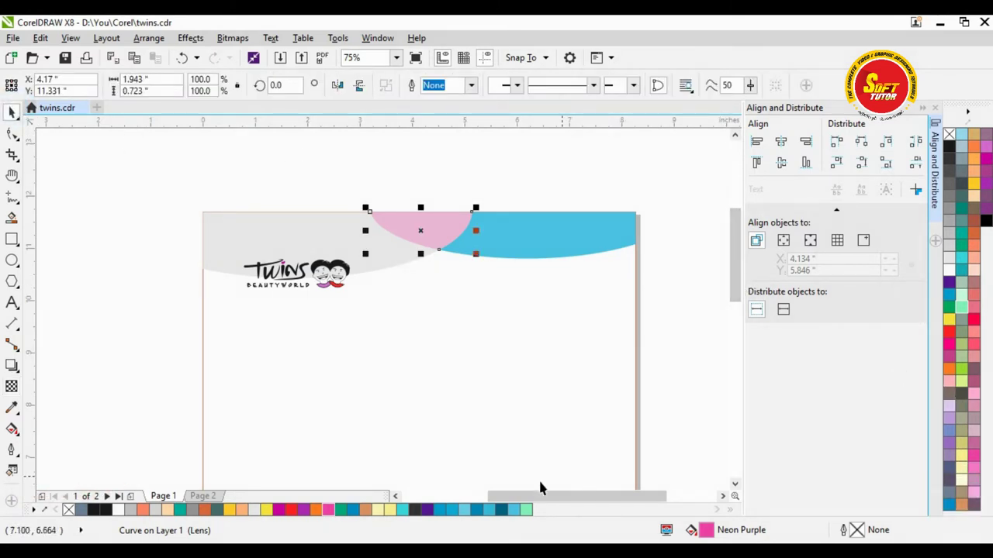
pyautogui.click(501, 511)
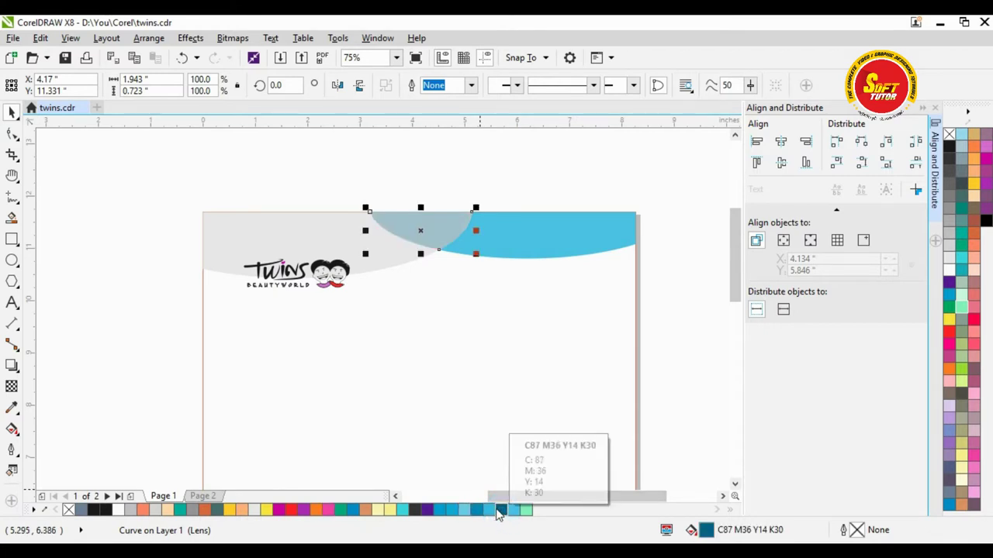
pyautogui.click(480, 511)
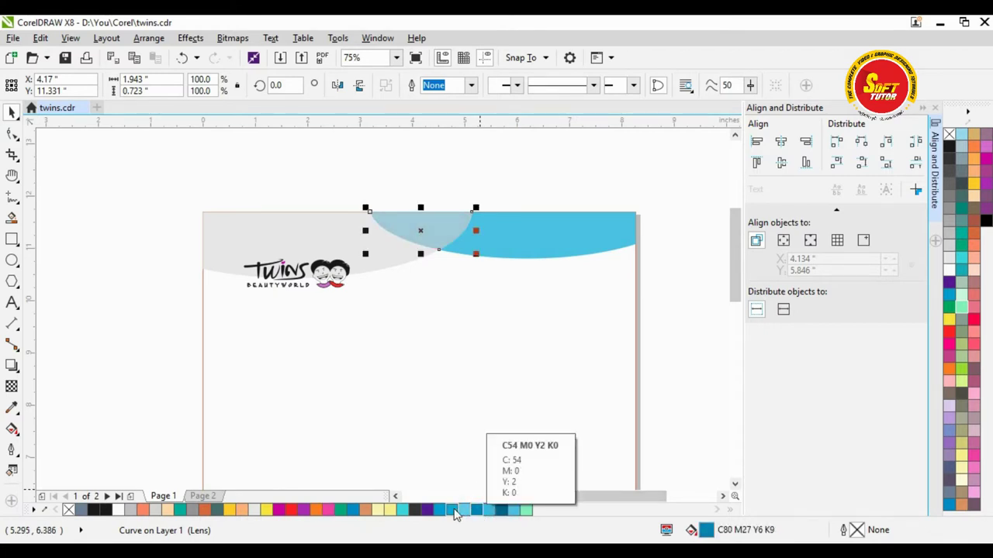
pyautogui.click(449, 512)
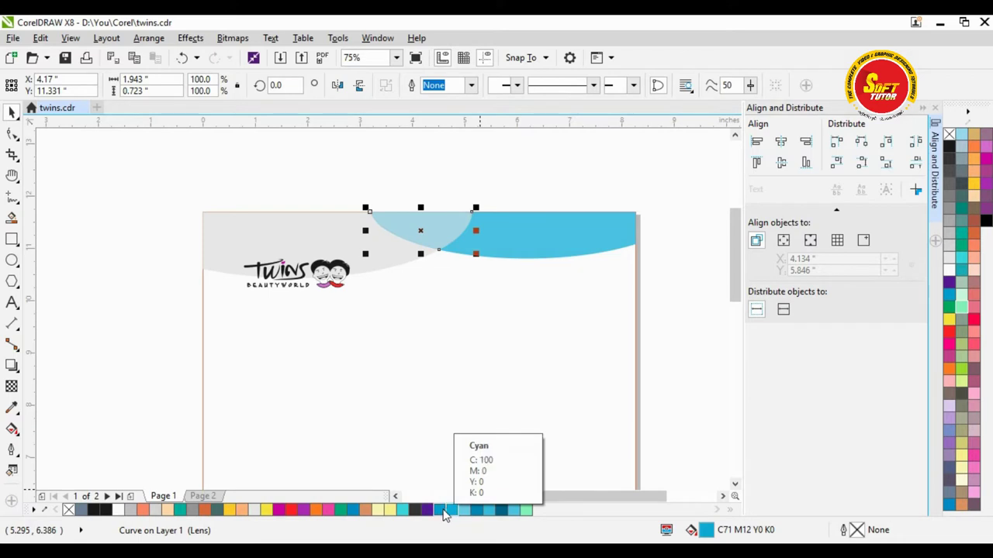
pyautogui.click(441, 511)
pyautogui.click(524, 190)
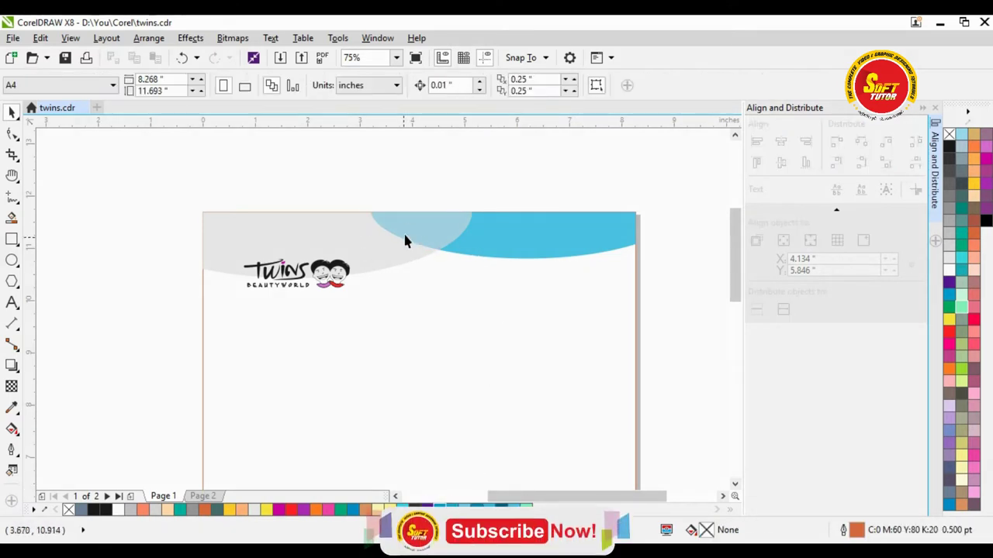
# - Move the Twins logo up so it sits fully inside the light gray header curve
pyautogui.click(12, 176)
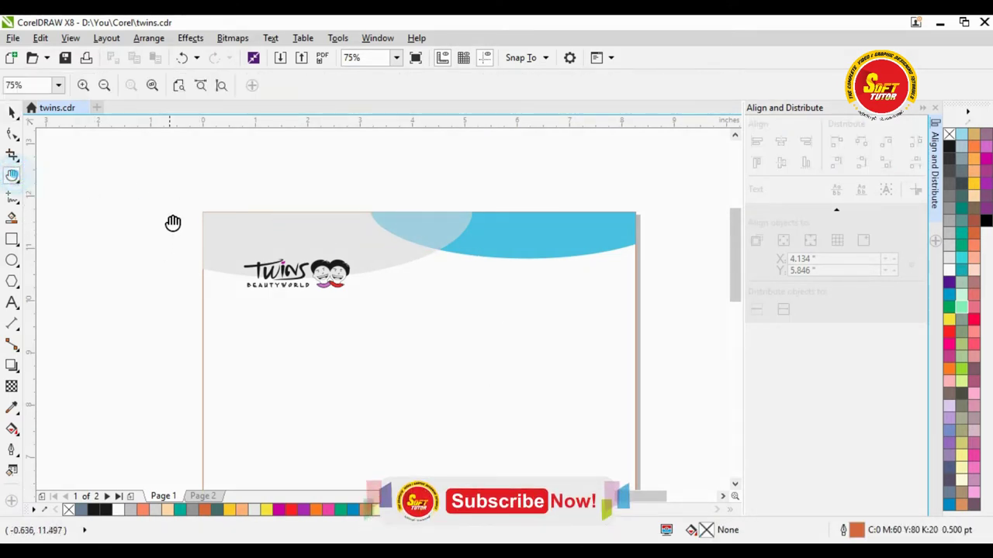
pyautogui.click(12, 176)
pyautogui.click(46, 172)
pyautogui.moveTo(161, 199); pyautogui.dragTo(667, 308)
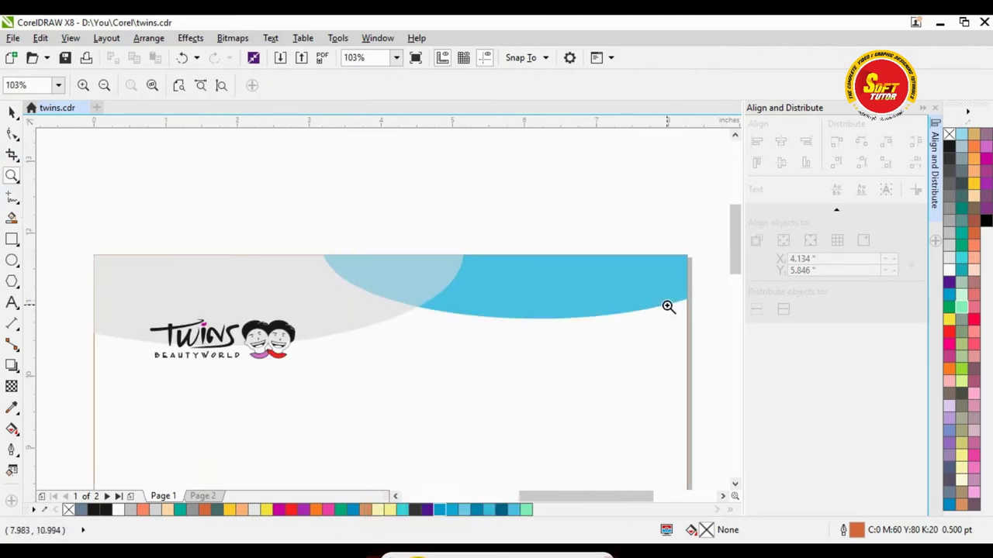
pyautogui.click(11, 111)
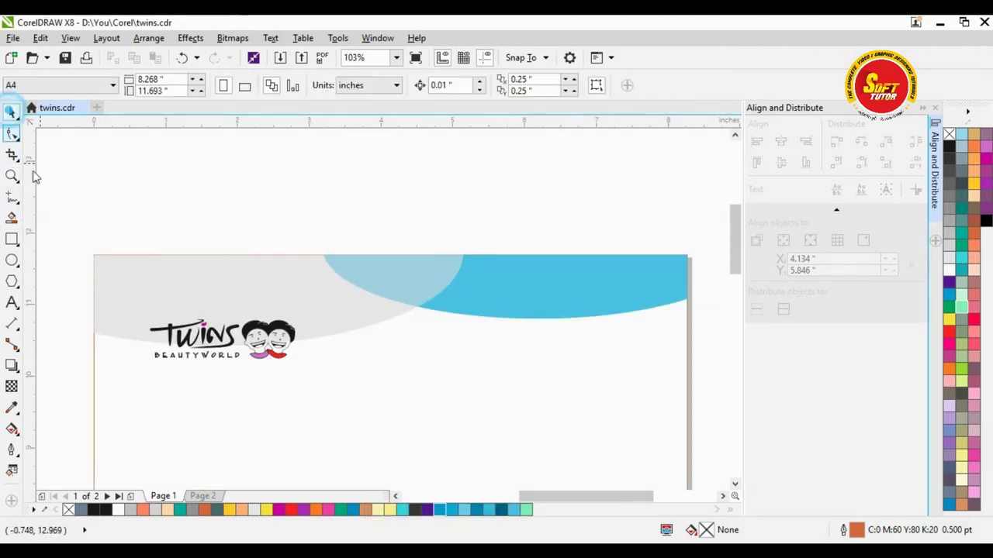
pyautogui.click(223, 340)
pyautogui.moveTo(224, 340); pyautogui.dragTo(220, 307)
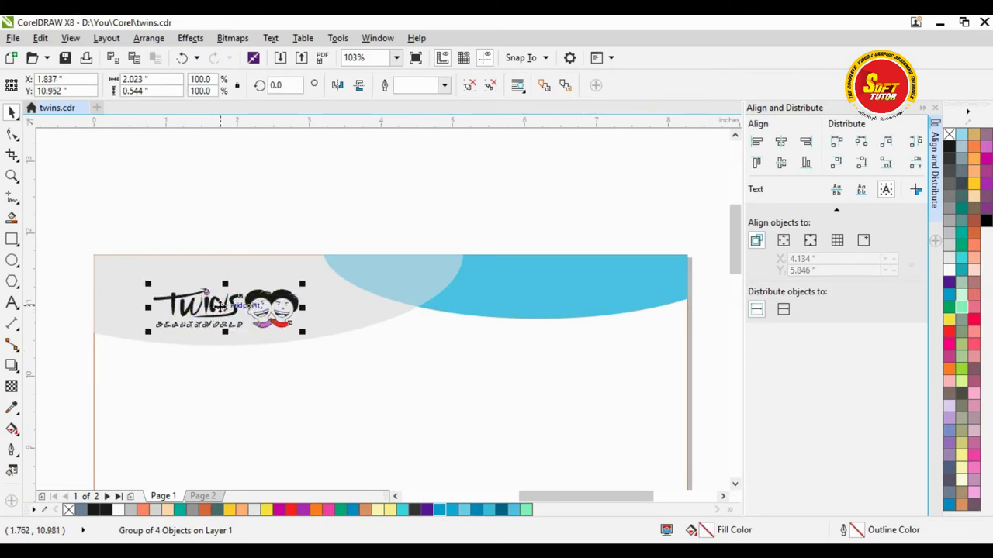
pyautogui.click(307, 214)
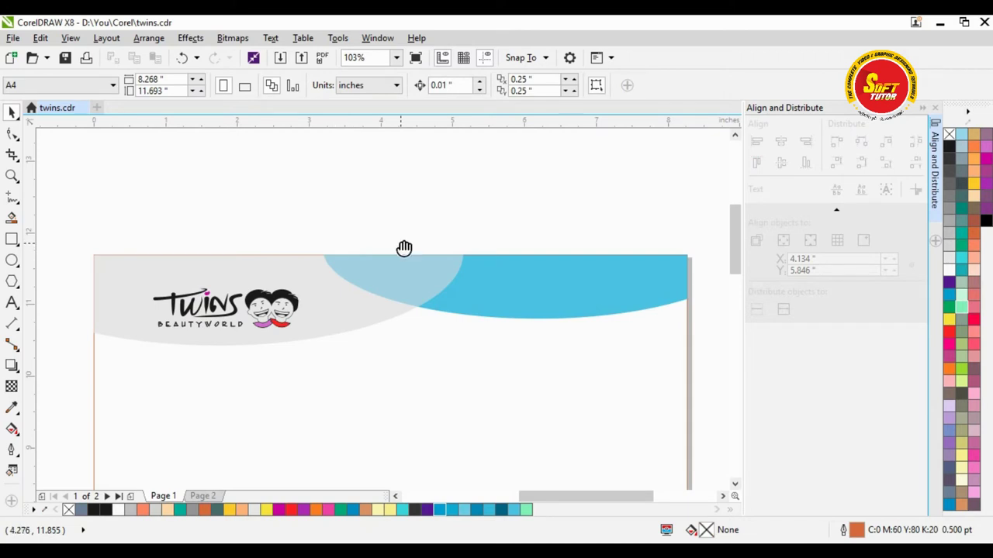
# - Stretch the light gray header curve slightly downward from its lower edge to leave more room beneath the logo
pyautogui.press('h')
pyautogui.scroll(-3, 390, 362)
pyautogui.rightClick(363, 254)
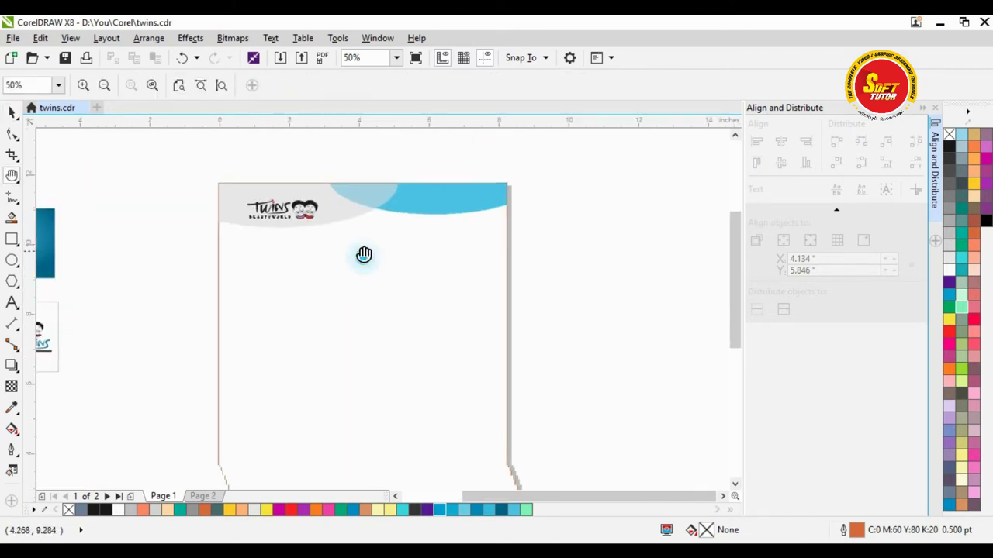
pyautogui.click(330, 228)
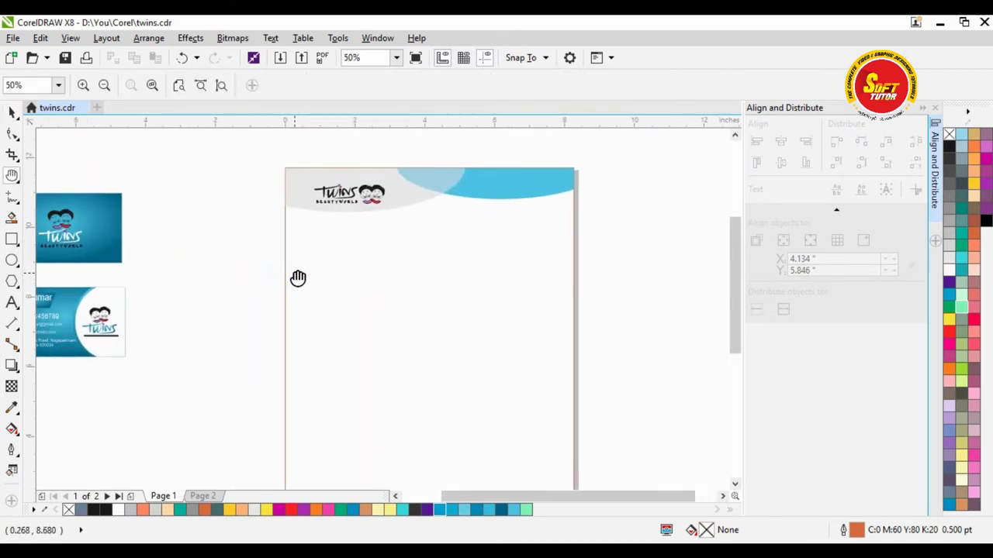
pyautogui.moveTo(293, 250); pyautogui.dragTo(294, 278)
pyautogui.press('space')
pyautogui.click(228, 225)
pyautogui.scroll(1, 395, 228)
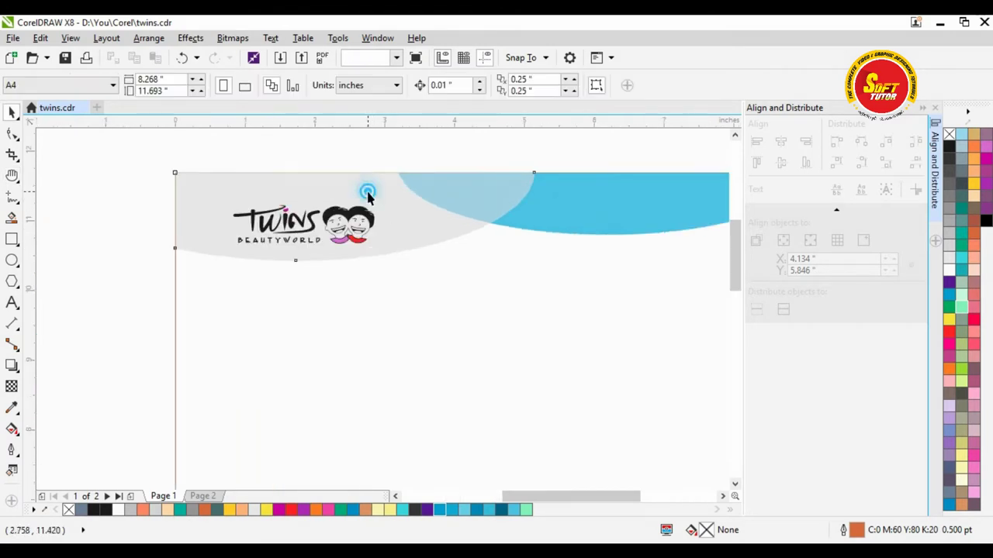
pyautogui.click(367, 195)
pyautogui.moveTo(356, 265); pyautogui.dragTo(356, 277)
pyautogui.click(91, 261)
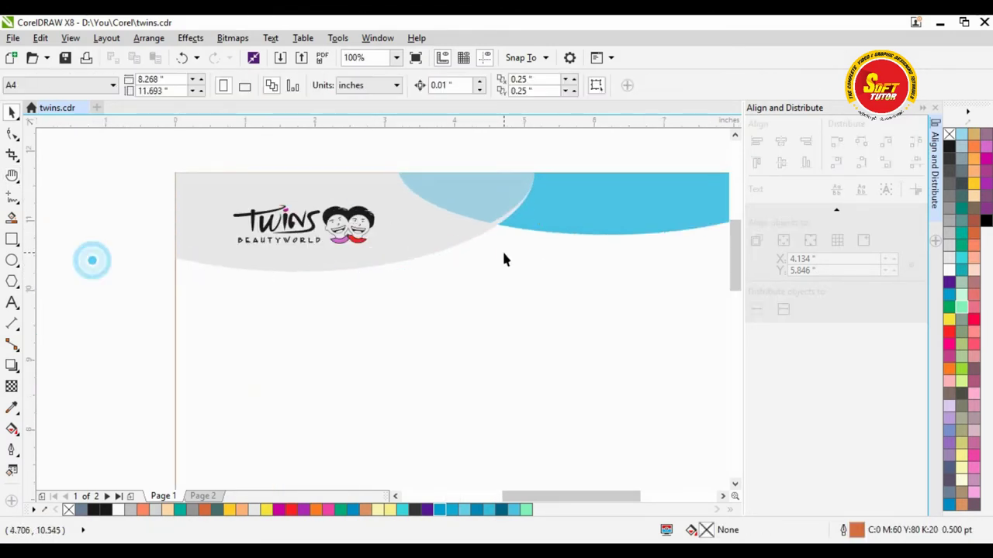
pyautogui.click(365, 150)
# - Ungroup the lower business card that carries the contact details
pyautogui.scroll(-1, 400, 236)
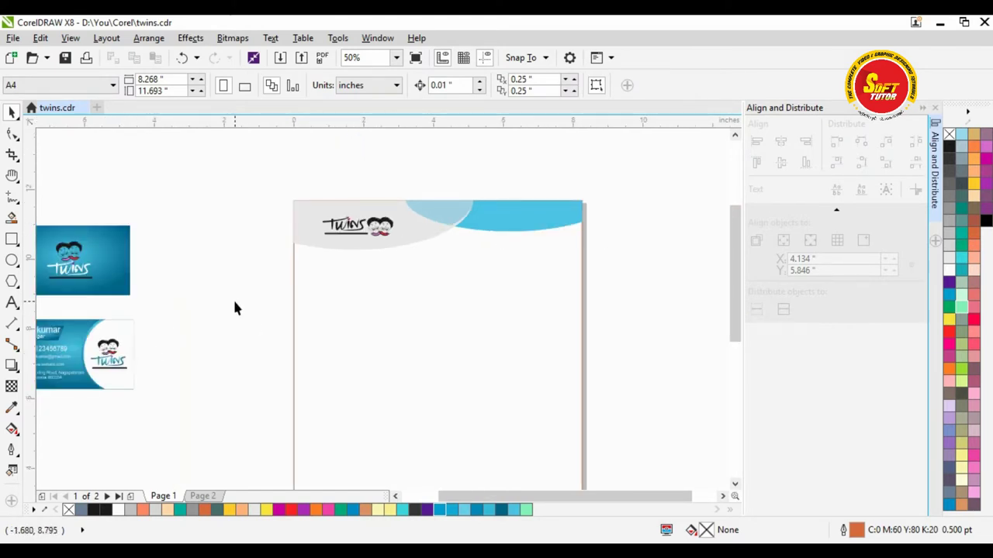
pyautogui.press('h')
pyautogui.moveTo(150, 298); pyautogui.dragTo(352, 296)
pyautogui.press('space')
pyautogui.click(254, 372)
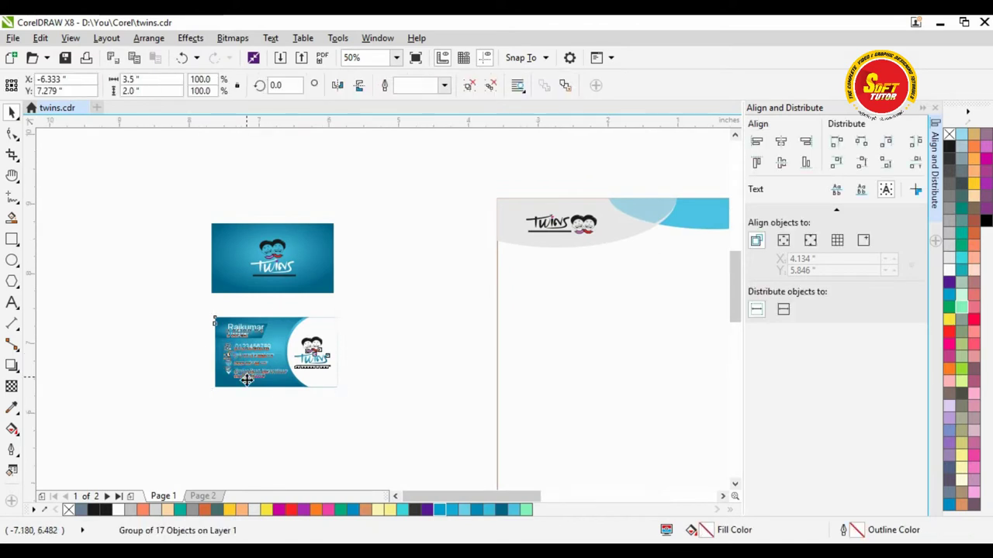
pyautogui.scroll(1, 255, 373)
pyautogui.hotkey('ctrl', 'u')
# - Group the card's phone, e-mail, website and address lines together with their icons
pyautogui.click(259, 416)
pyautogui.moveTo(186, 306); pyautogui.dragTo(314, 380)
pyautogui.hotkey('ctrl', 'z')
pyautogui.moveTo(135, 295); pyautogui.dragTo(368, 403)
pyautogui.hotkey('ctrl', 'g')
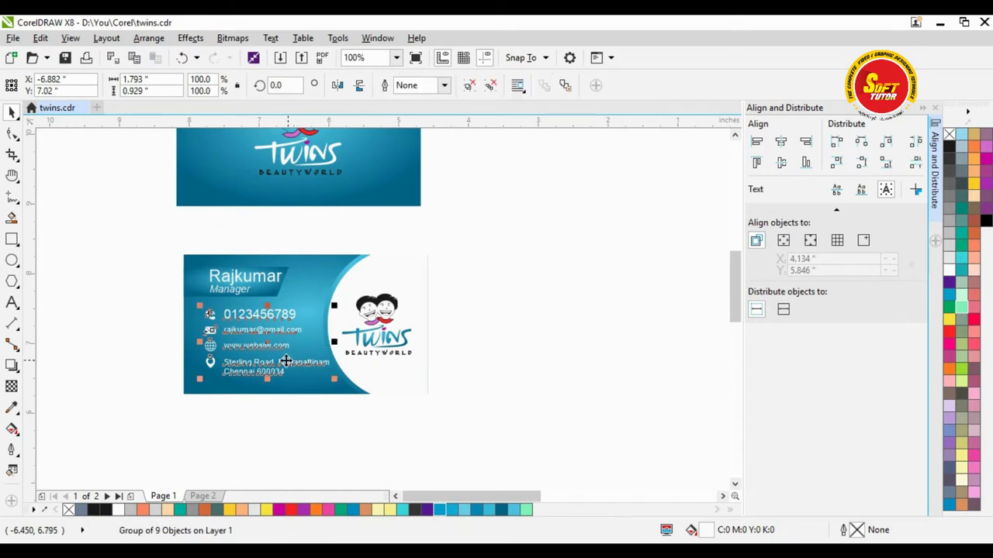
# - Place a duplicate of the contact details group on the letterhead page and fill it black, C:0 M:0 Y:0 K:100
pyautogui.scroll(-2, 178, 322)
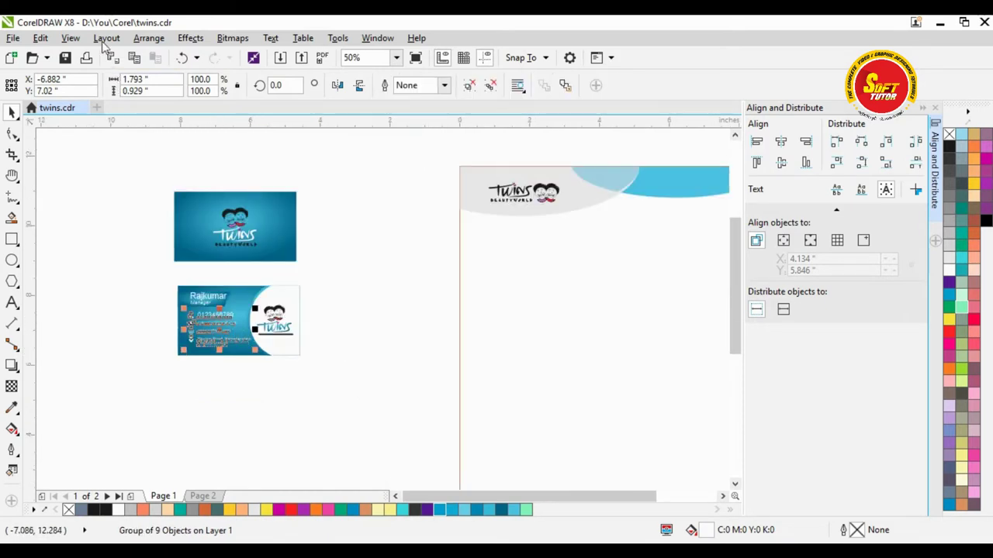
pyautogui.click(40, 38)
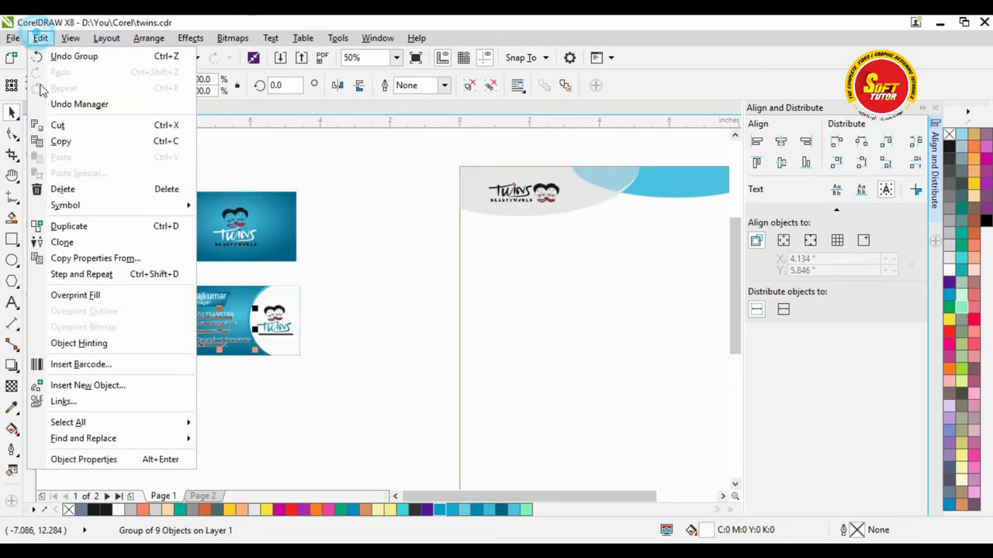
pyautogui.click(81, 230)
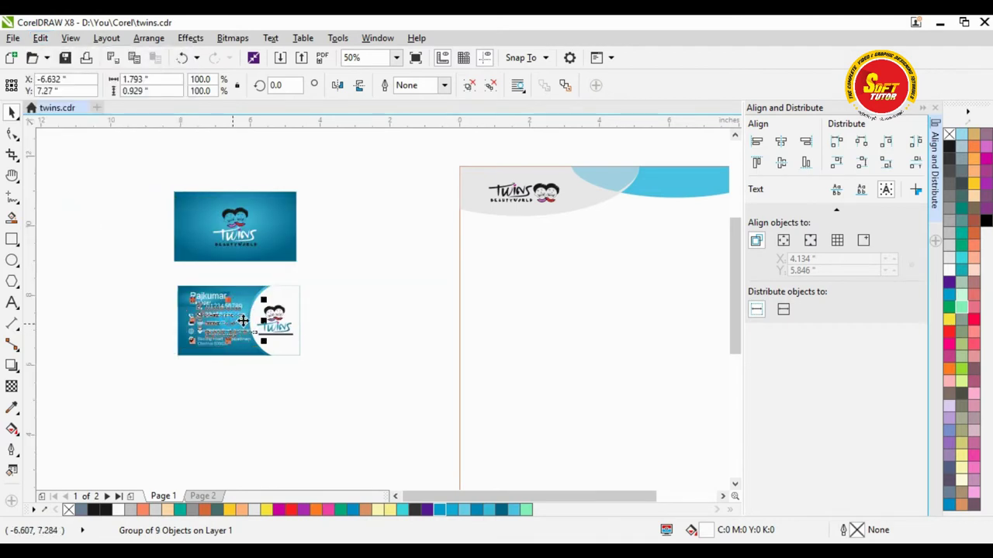
pyautogui.moveTo(242, 321); pyautogui.dragTo(646, 264)
pyautogui.scroll(2, 705, 276)
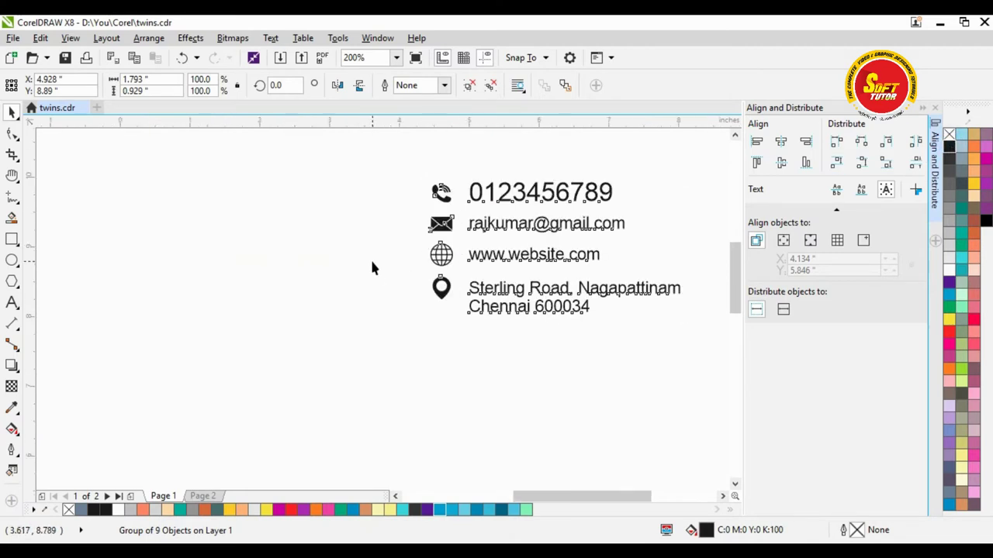
# - Move the black contact details group up to just below the blue header curve
pyautogui.scroll(-1, 370, 263)
pyautogui.press('h')
pyautogui.moveTo(511, 184); pyautogui.dragTo(419, 318)
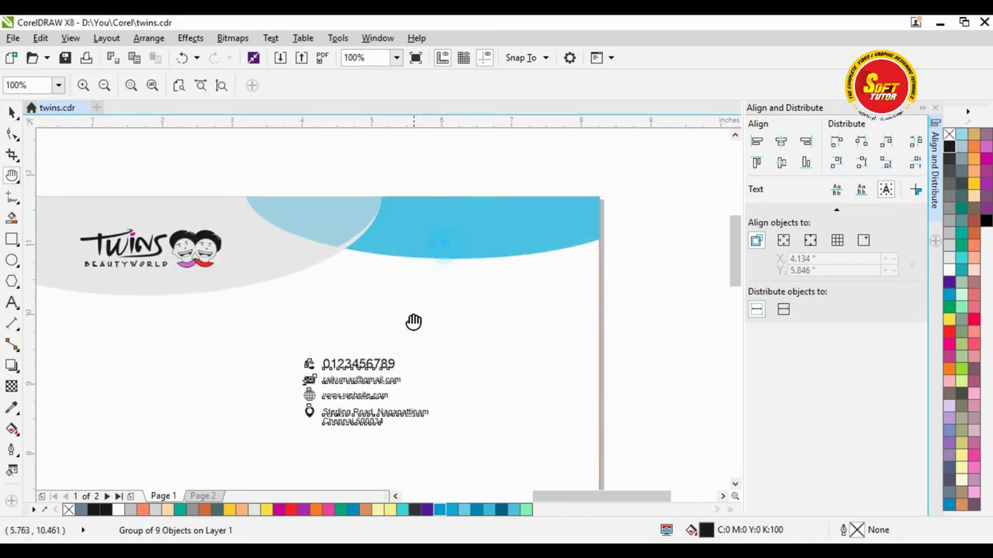
pyautogui.press('space')
pyautogui.moveTo(347, 380); pyautogui.dragTo(379, 273)
pyautogui.click(417, 140)
# - Ungroup the letterhead's contact details and group the website and address lines with their icons
pyautogui.scroll(1, 437, 262)
pyautogui.click(365, 344)
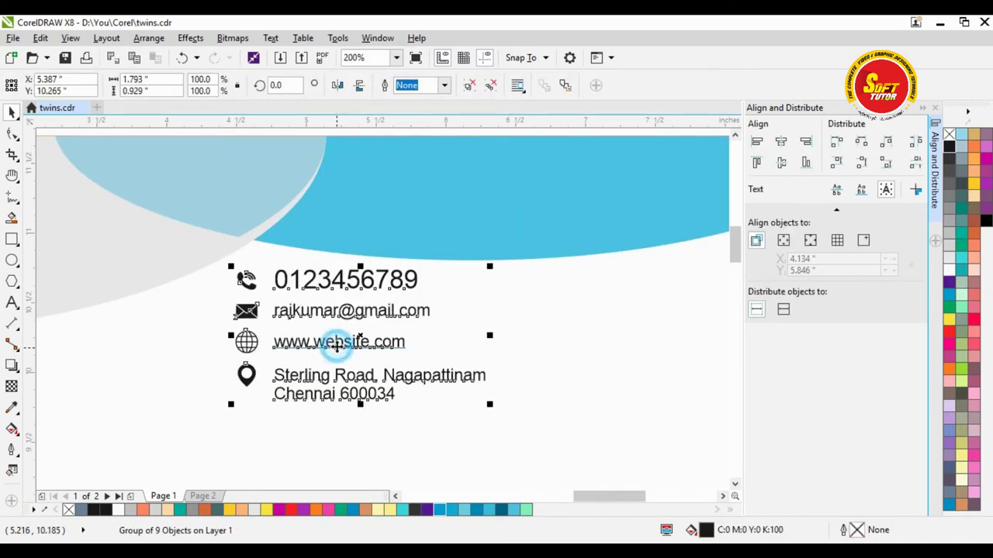
pyautogui.click(469, 86)
pyautogui.click(399, 407)
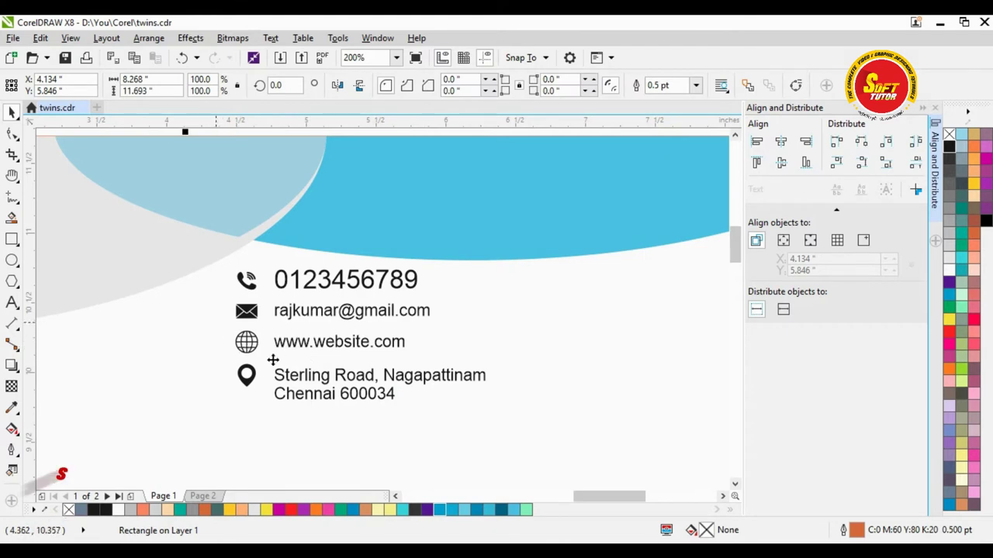
pyautogui.moveTo(215, 325); pyautogui.dragTo(543, 440)
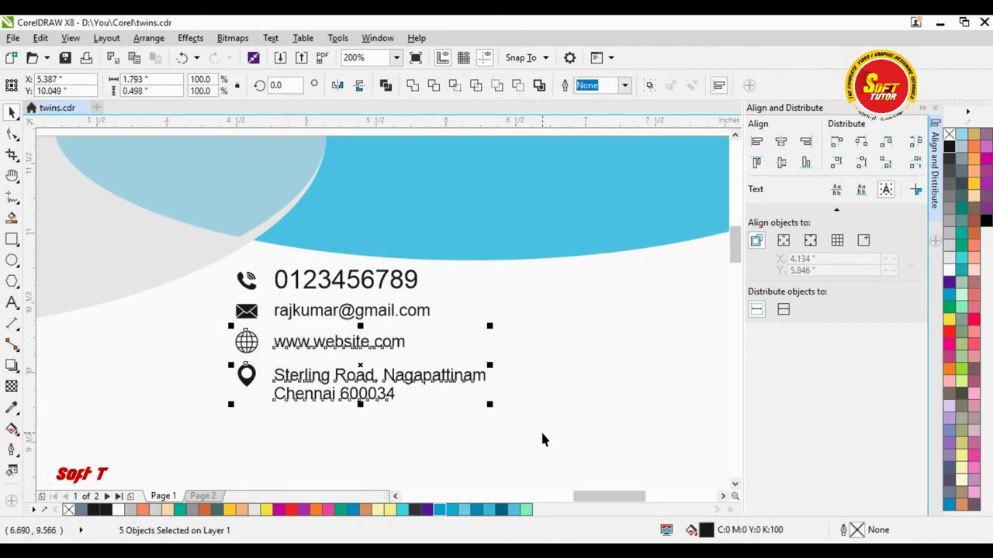
pyautogui.hotkey('ctrl', 'g')
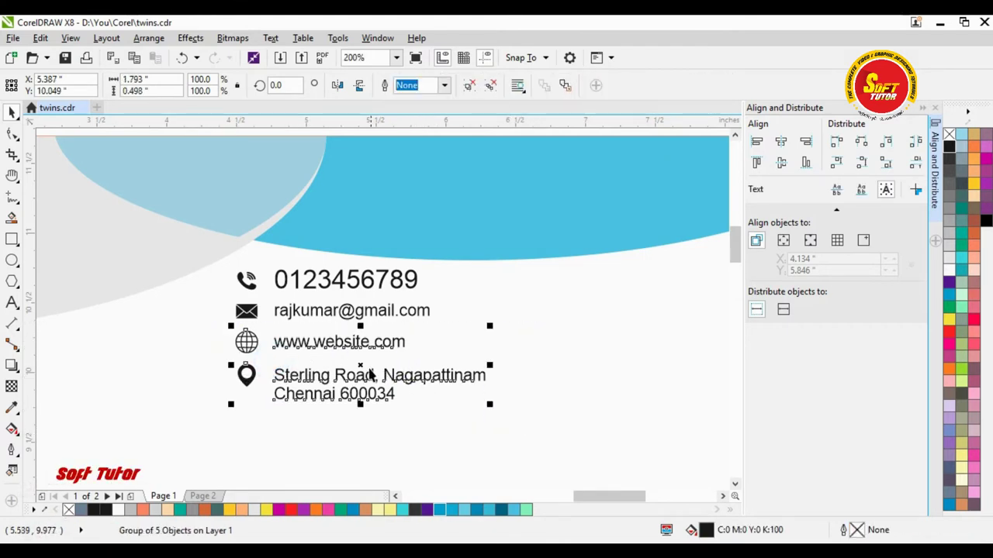
# - Move the website and address group to the right of the phone and e-mail lines, and group those two lines with their icons
pyautogui.moveTo(362, 364); pyautogui.dragTo(581, 302)
pyautogui.scroll(-2, 318, 317)
pyautogui.moveTo(632, 271); pyautogui.dragTo(230, 348)
pyautogui.click(607, 318)
pyautogui.moveTo(238, 286); pyautogui.dragTo(382, 357)
pyautogui.click(580, 299)
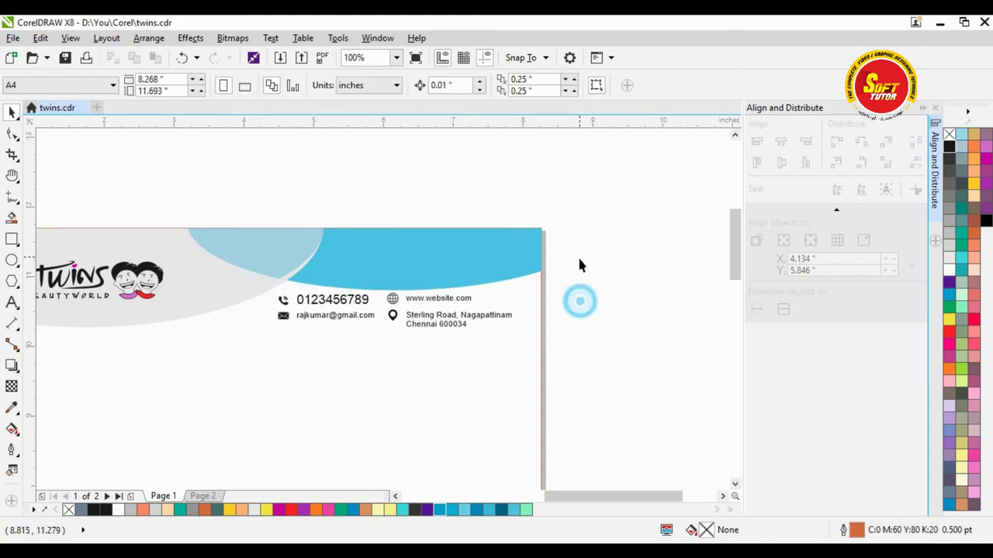
# - Nudge both contact groups down together by 0.07 inches to clear the blue header curve
pyautogui.moveTo(580, 266); pyautogui.dragTo(238, 370)
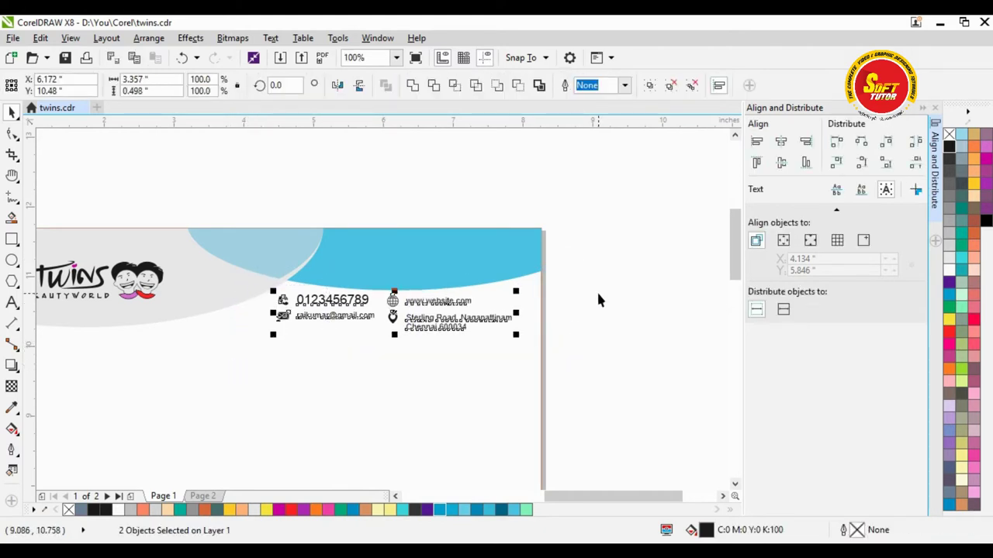
pyautogui.press('Down')
pyautogui.press('Down')
pyautogui.press('Down')
pyautogui.press('Down')
pyautogui.press('Down')
pyautogui.press('Down')
pyautogui.press('Down')
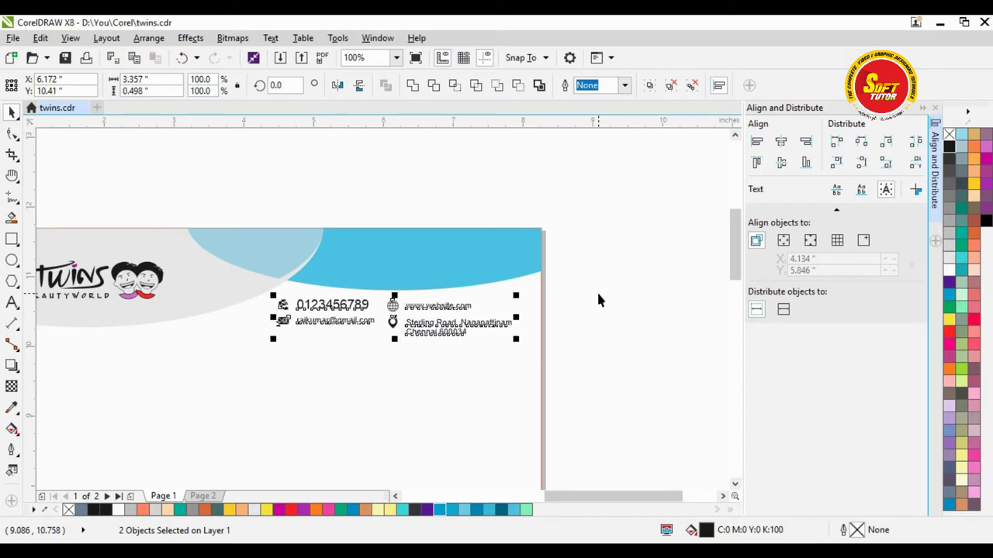
# - Nudge both contact groups slightly down and to the left beneath the blue header curve
pyautogui.press('Down')
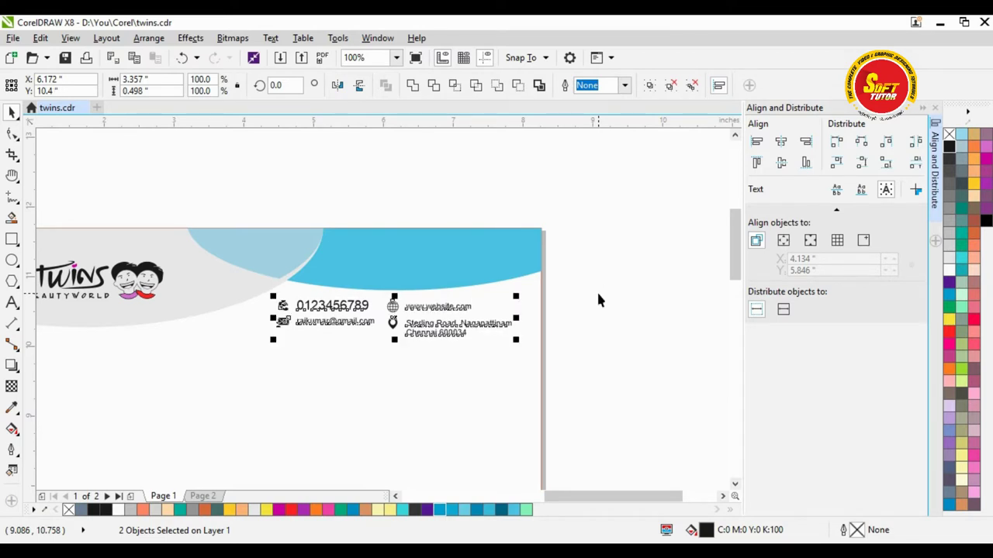
pyautogui.press('Left')
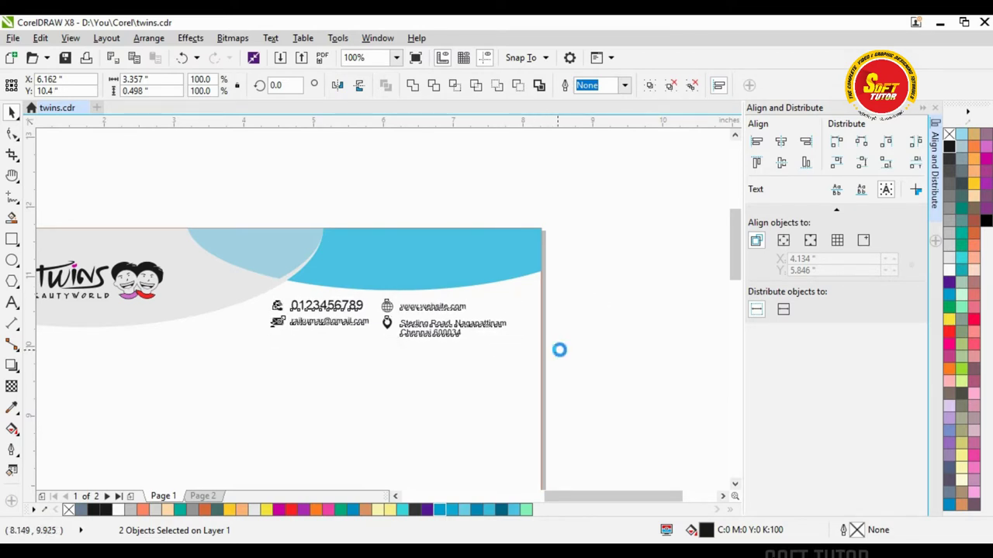
pyautogui.click(620, 331)
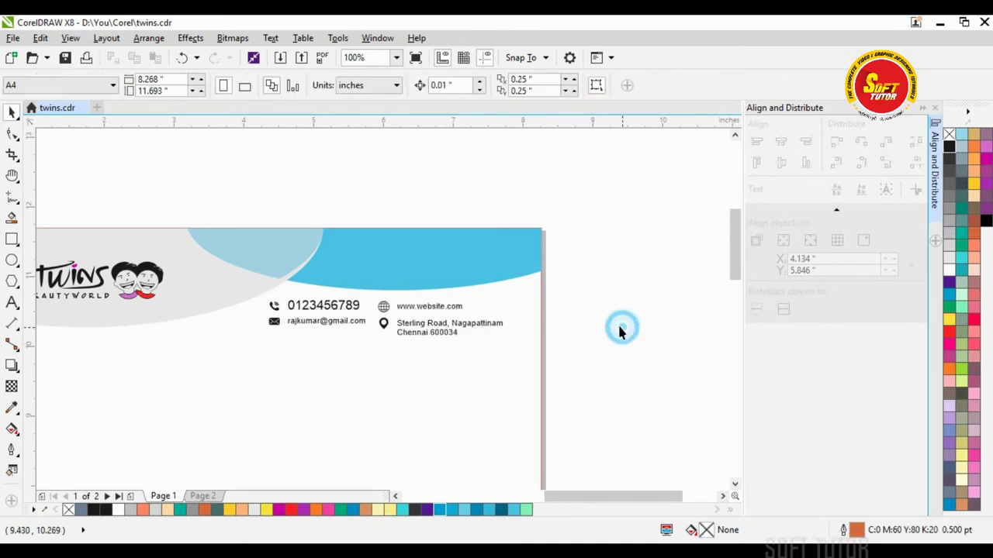
# - Group the grey, blue and overlapping curved shapes of the letterhead's header
pyautogui.press('h')
pyautogui.moveTo(401, 354); pyautogui.dragTo(391, 237)
pyautogui.scroll(-2, 390, 244)
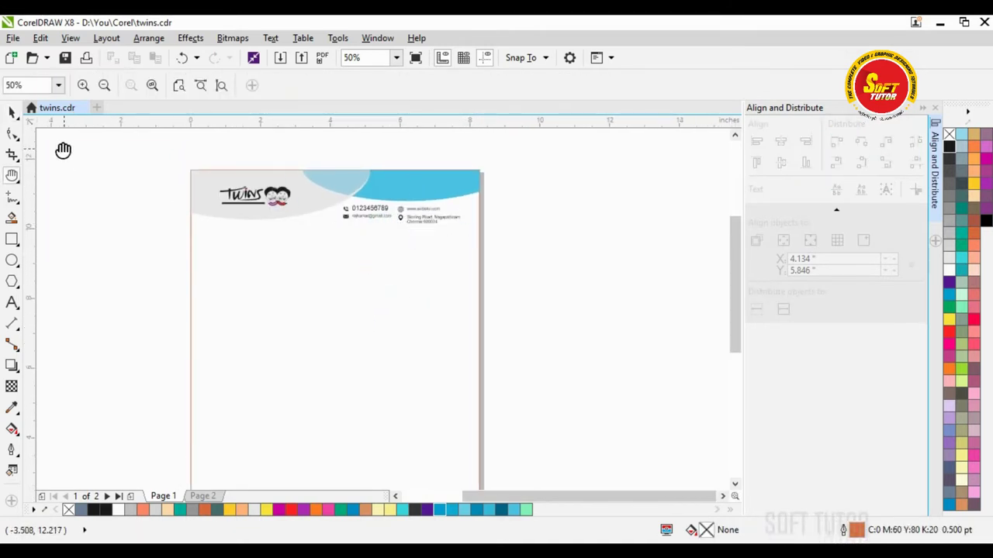
pyautogui.click(12, 113)
pyautogui.click(48, 175)
pyautogui.click(286, 194)
pyautogui.click(335, 181)
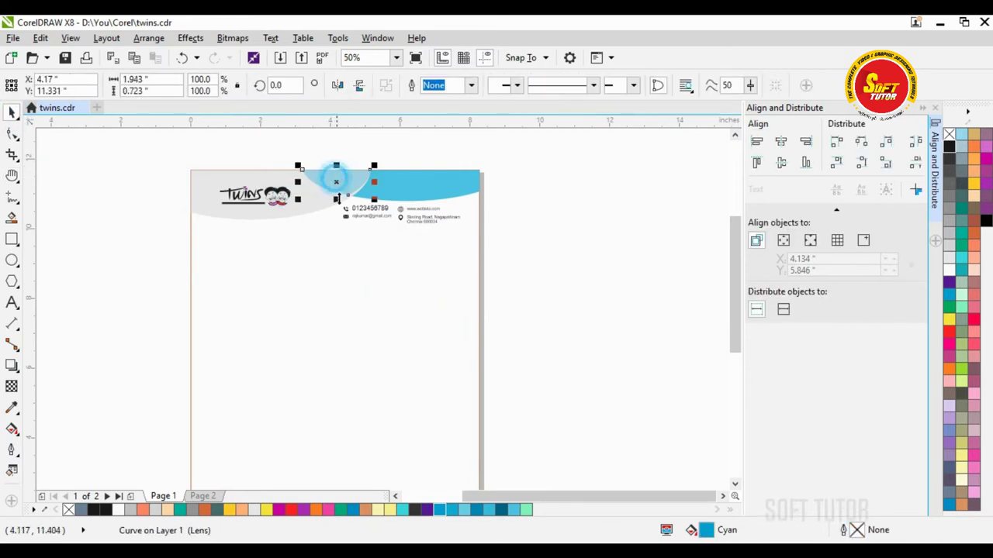
pyautogui.keyDown('shift'); pyautogui.click(410, 200); pyautogui.keyUp('shift')
pyautogui.keyDown('shift'); pyautogui.click(401, 190); pyautogui.keyUp('shift')
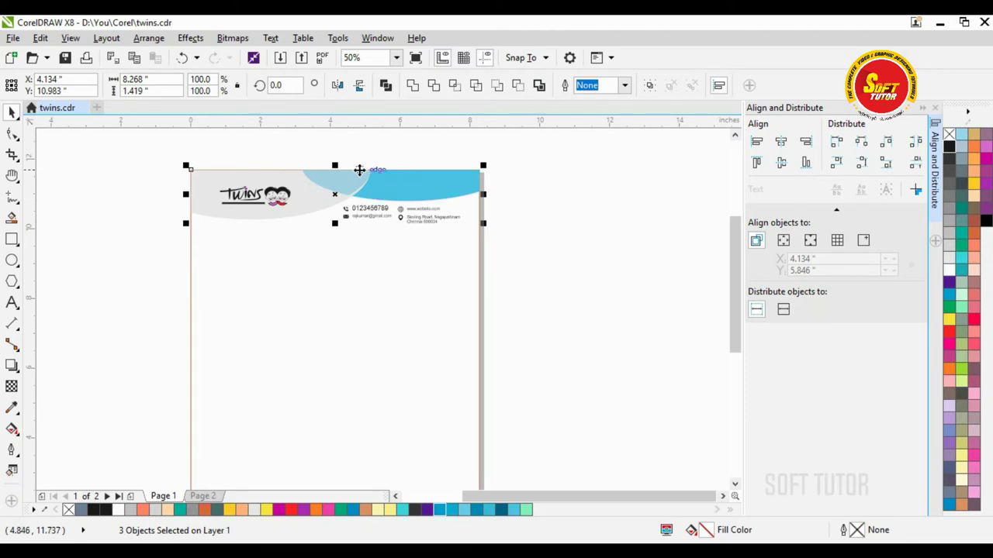
pyautogui.click(328, 193)
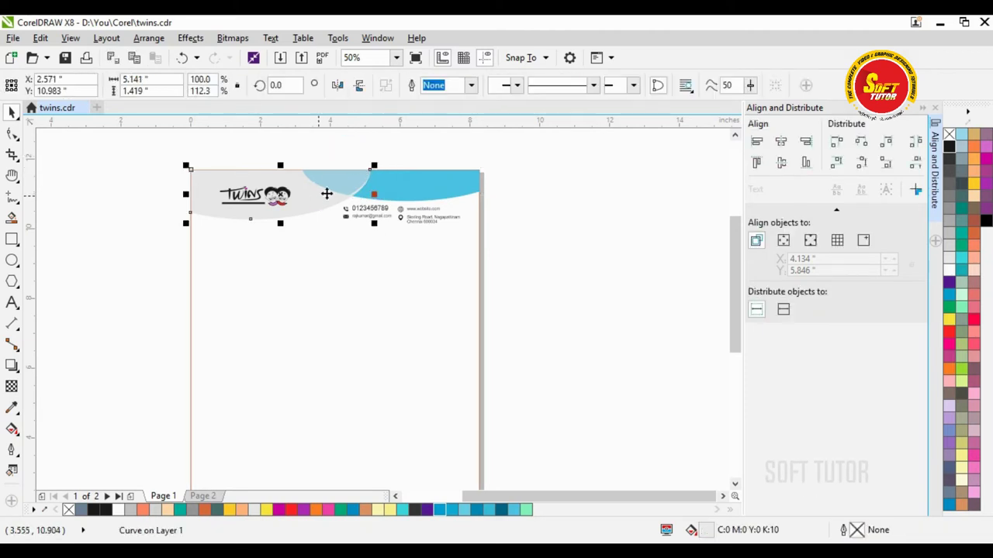
pyautogui.keyDown('shift'); pyautogui.click(402, 191); pyautogui.keyUp('shift')
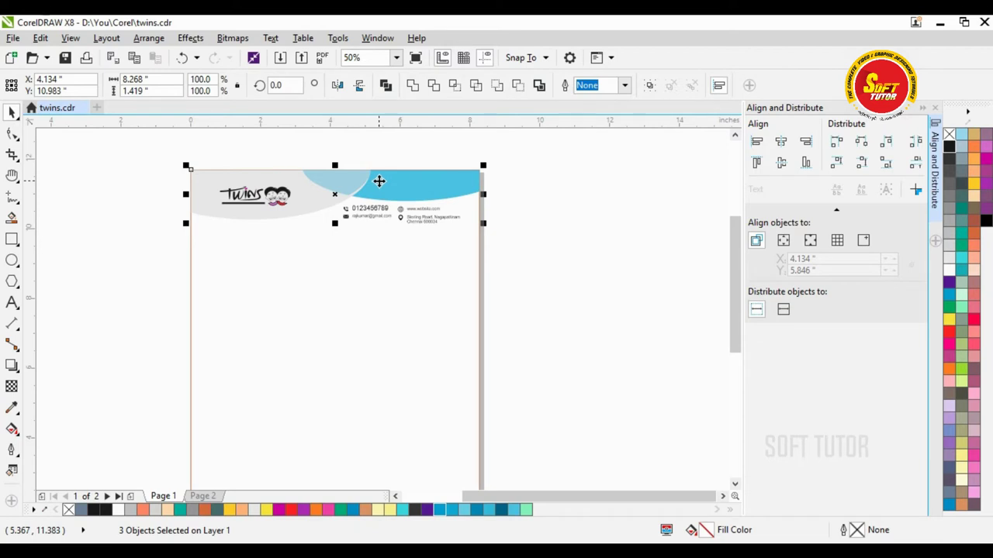
pyautogui.click(650, 85)
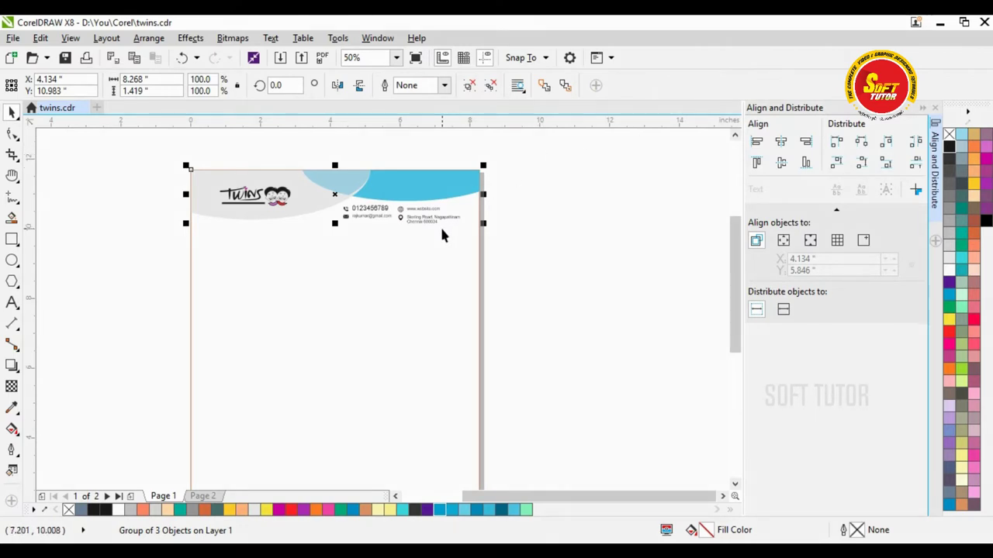
# - Duplicate the header shapes group and move the copy down over the lower half of the page
pyautogui.click(45, 38)
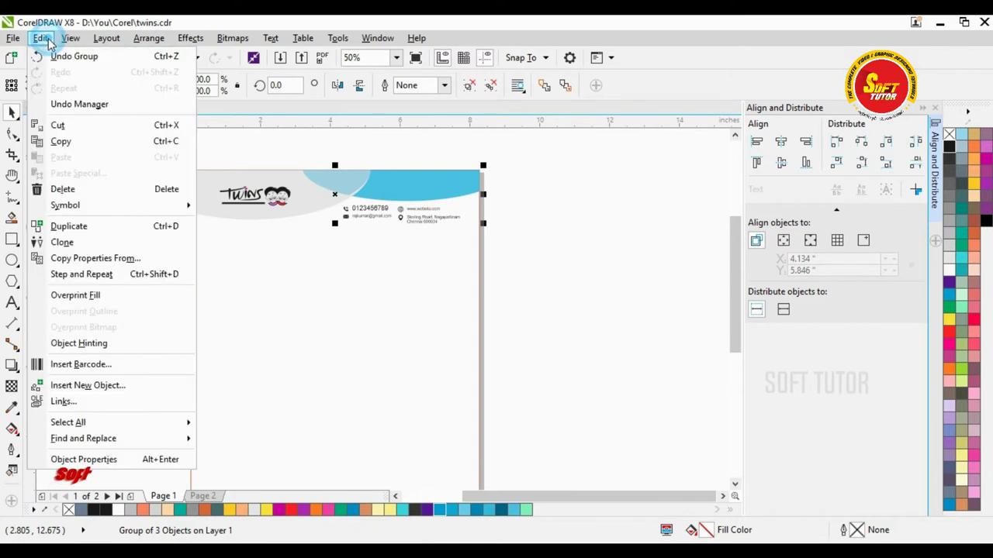
pyautogui.click(69, 226)
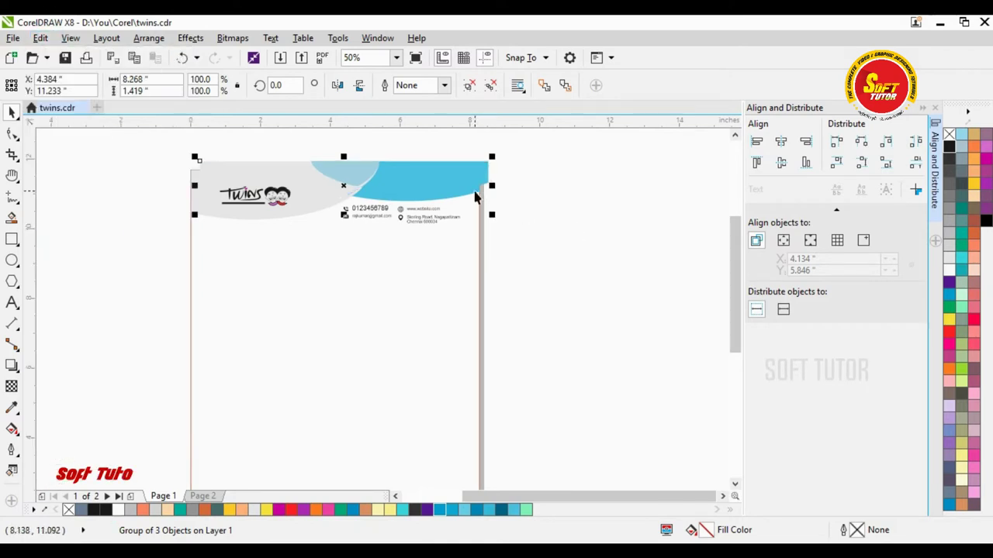
pyautogui.moveTo(349, 181); pyautogui.dragTo(464, 347)
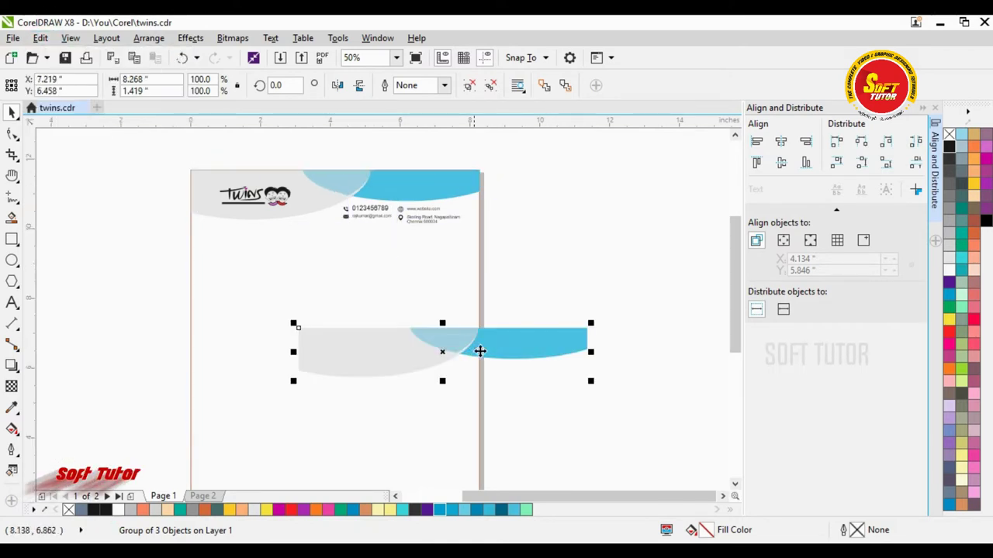
# - Mirror the copied shapes group both horizontally and vertically to form the footer
pyautogui.click(338, 86)
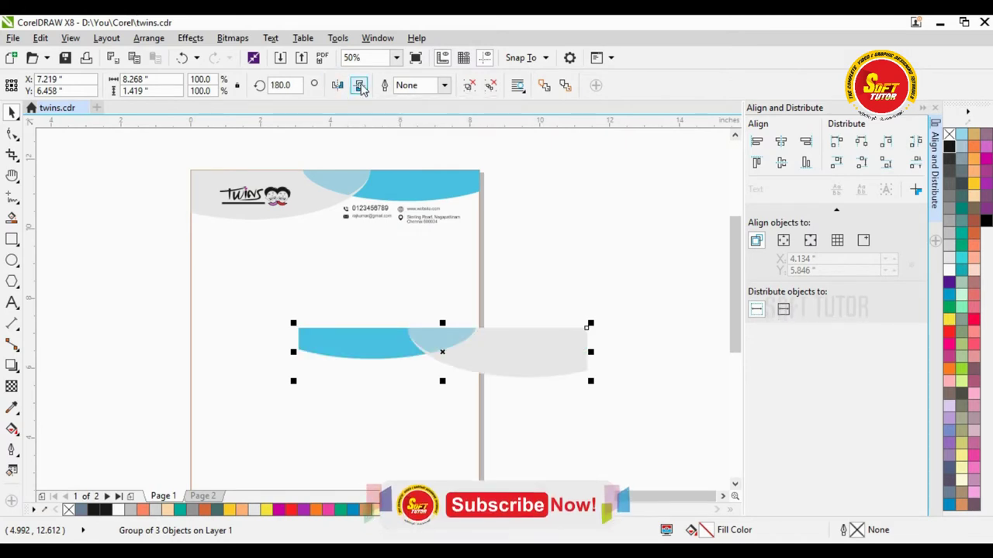
pyautogui.click(359, 85)
pyautogui.click(534, 281)
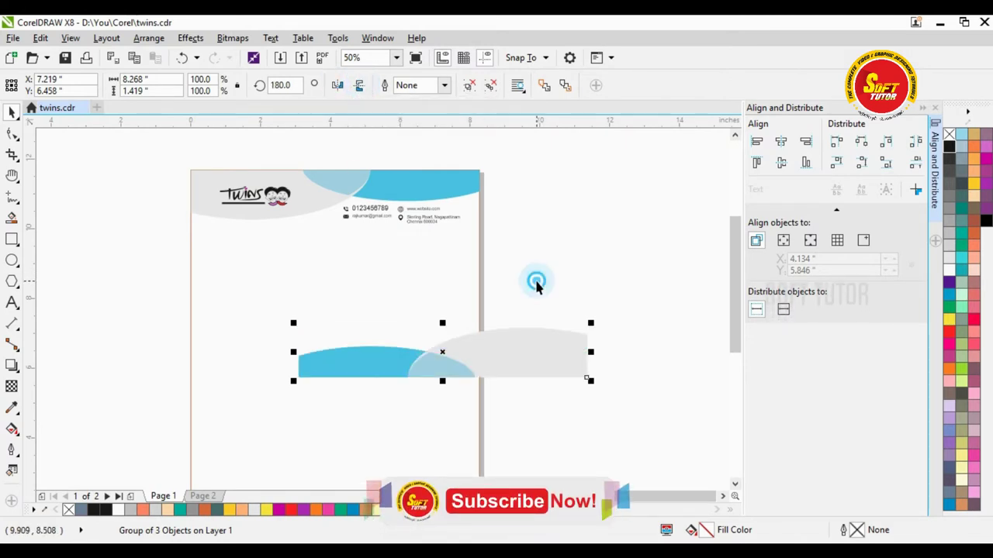
pyautogui.press('h')
pyautogui.moveTo(514, 358); pyautogui.dragTo(497, 226)
pyautogui.press('space')
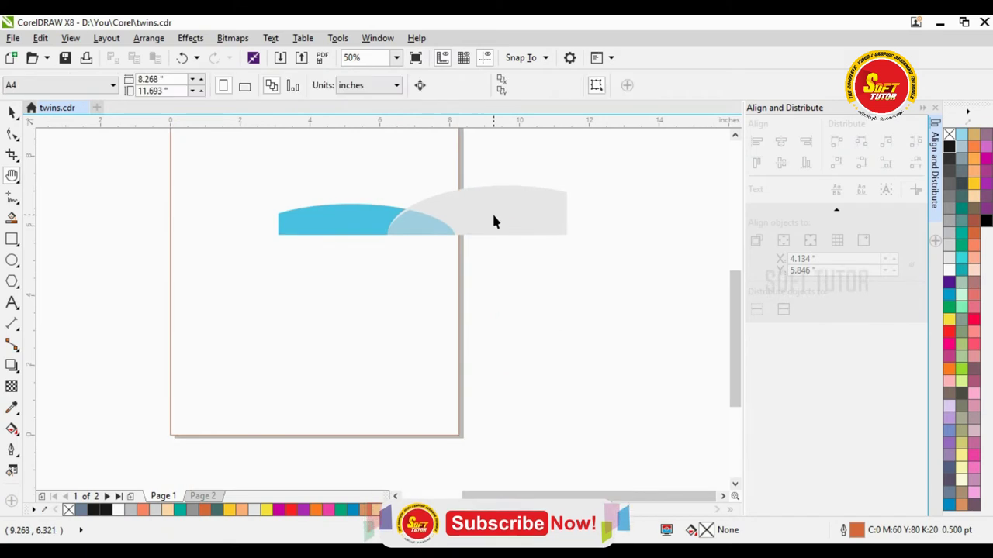
pyautogui.click(523, 218)
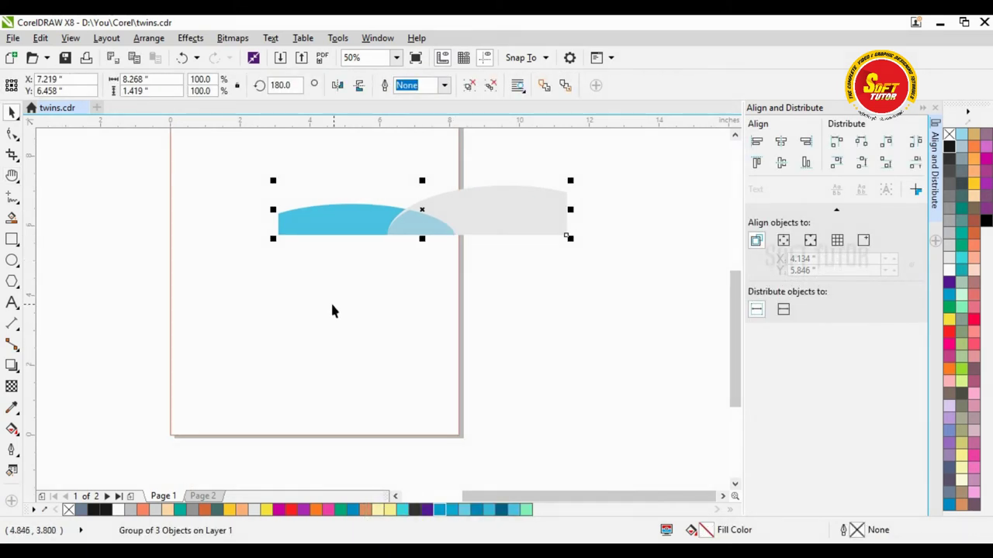
pyautogui.click(181, 333)
pyautogui.moveTo(195, 356); pyautogui.dragTo(271, 380)
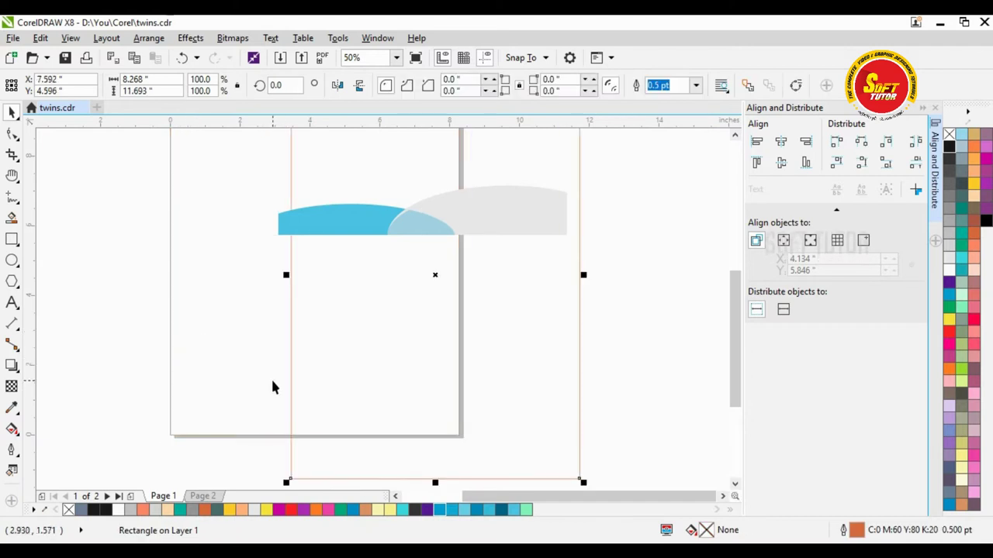
pyautogui.hotkey('ctrl', 'z')
pyautogui.click(609, 355)
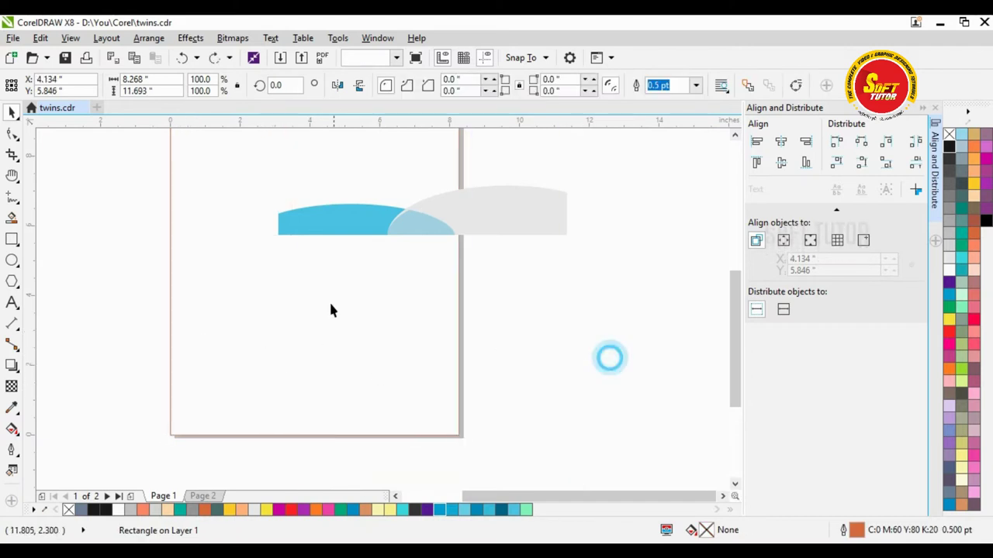
# - Align the footer shapes group to the bottom and right edges of the A4 page rectangle
pyautogui.click(486, 209)
pyautogui.keyDown('shift'); pyautogui.click(284, 288); pyautogui.keyUp('shift')
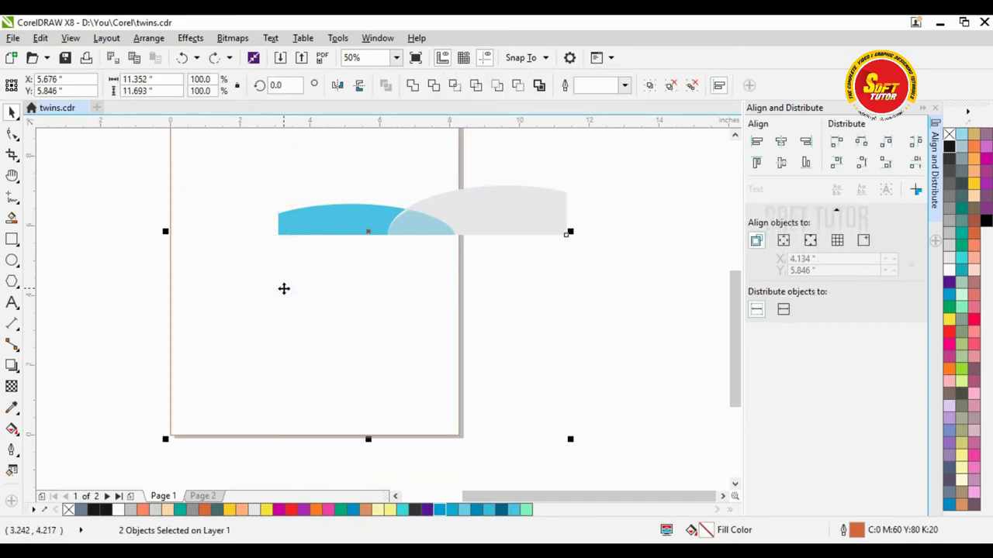
pyautogui.click(806, 164)
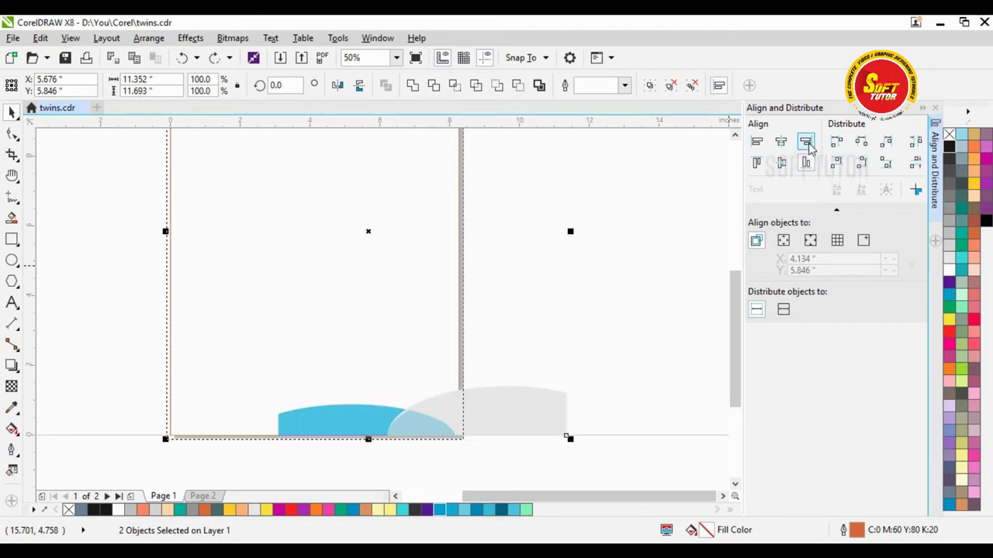
pyautogui.click(806, 142)
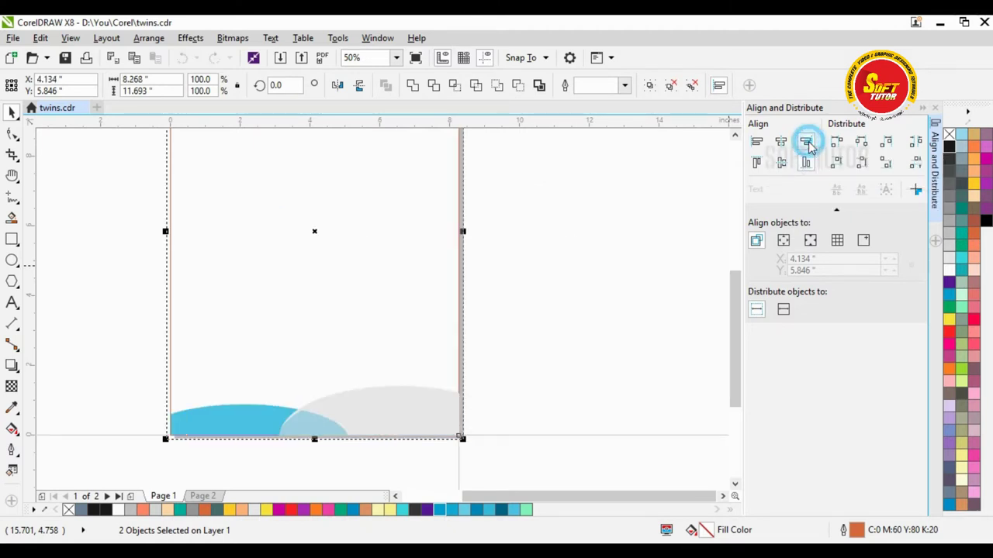
pyautogui.click(621, 222)
pyautogui.scroll(-2, 427, 399)
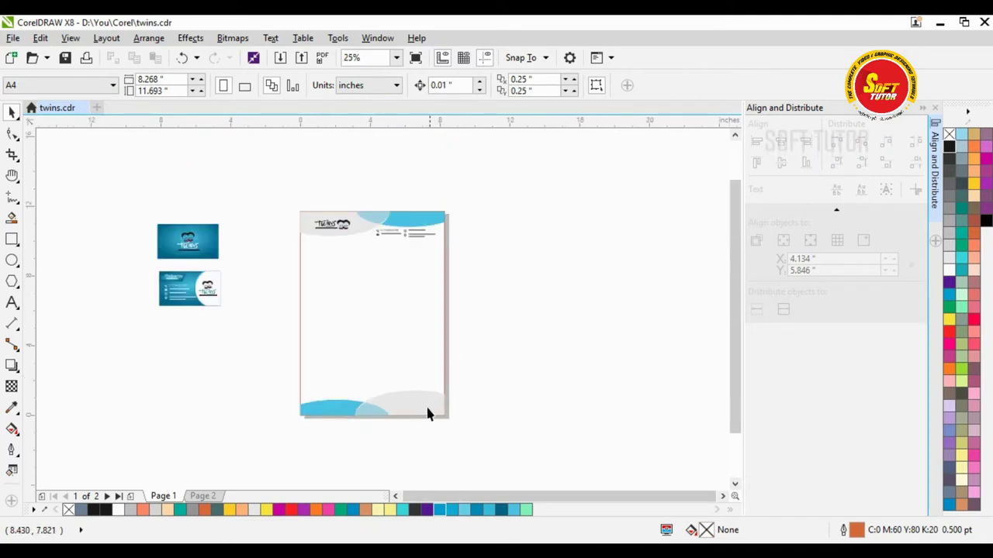
pyautogui.scroll(2, 428, 414)
pyautogui.click(400, 386)
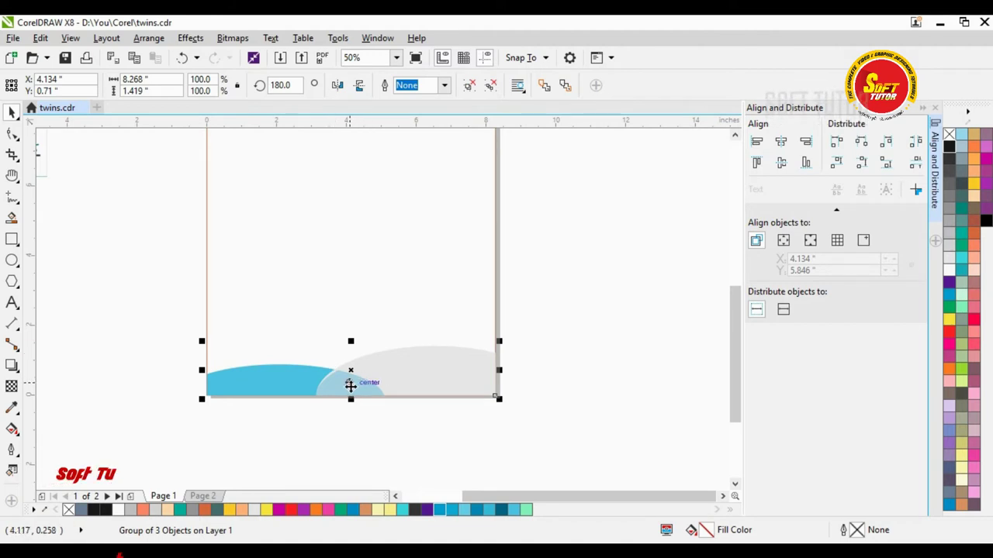
pyautogui.scroll(-1, 349, 402)
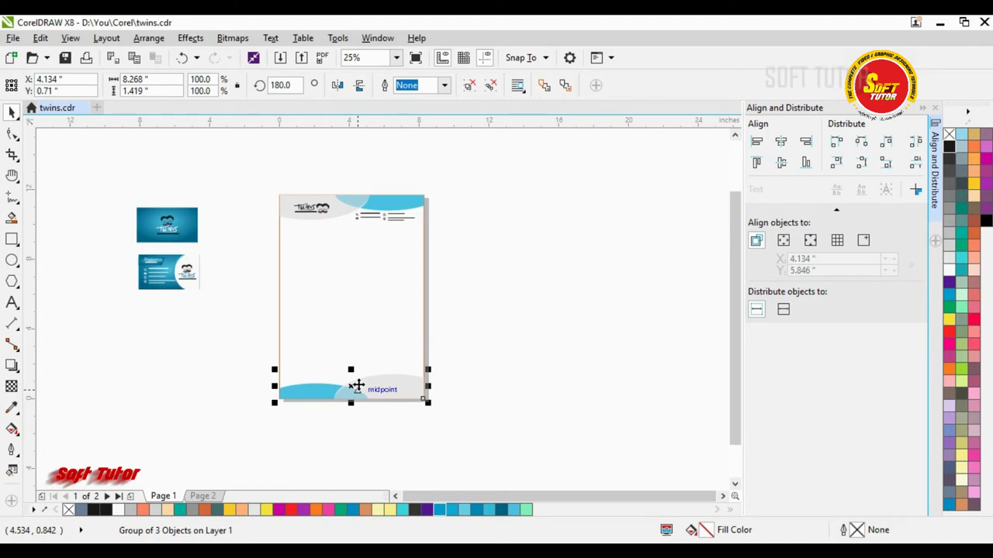
pyautogui.scroll(1, 372, 414)
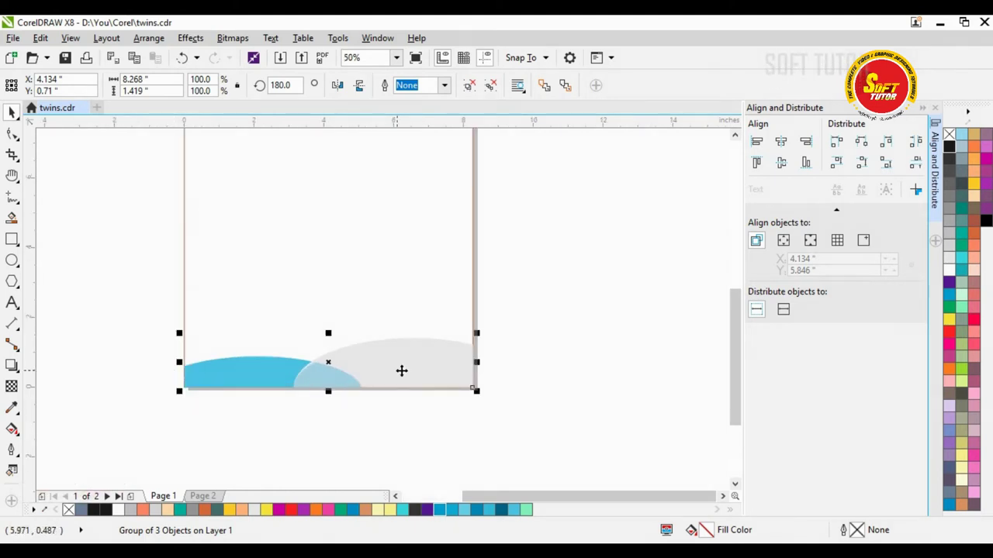
pyautogui.click(547, 368)
pyautogui.scroll(-1, 357, 262)
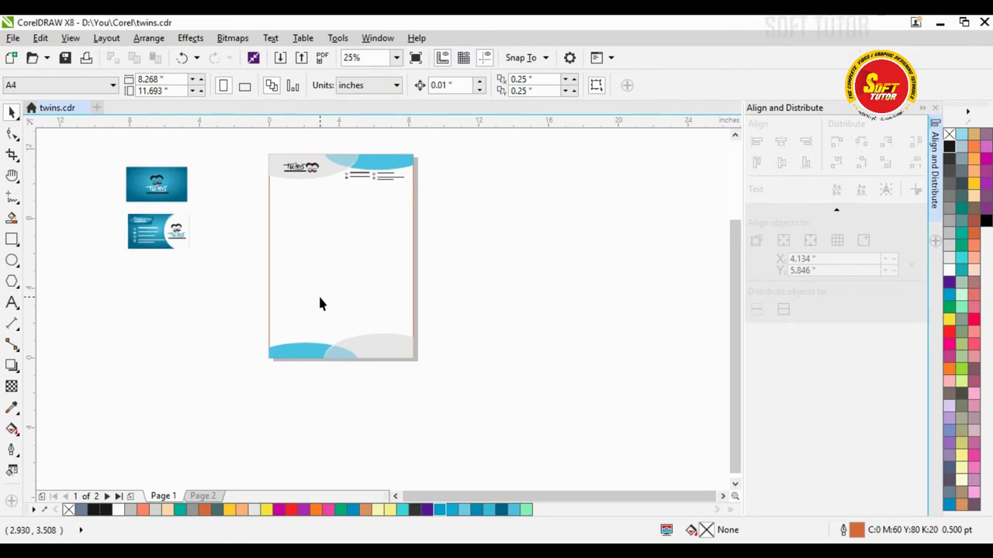
# - Try squashing the footer shapes group to a height of about 0.617 inches, and undo it
pyautogui.click(347, 353)
pyautogui.scroll(1, 347, 354)
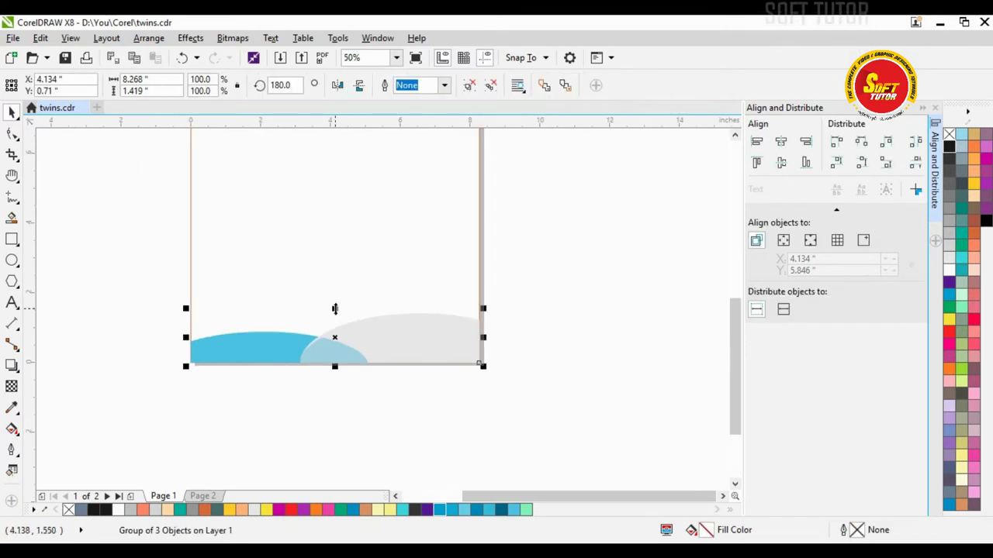
pyautogui.moveTo(333, 308); pyautogui.dragTo(335, 337)
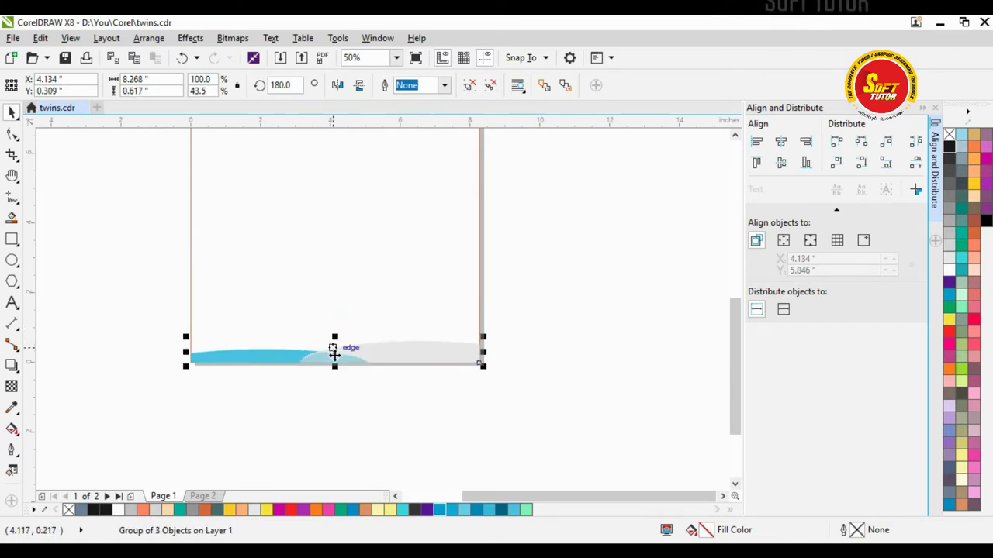
pyautogui.hotkey('ctrl', 'z')
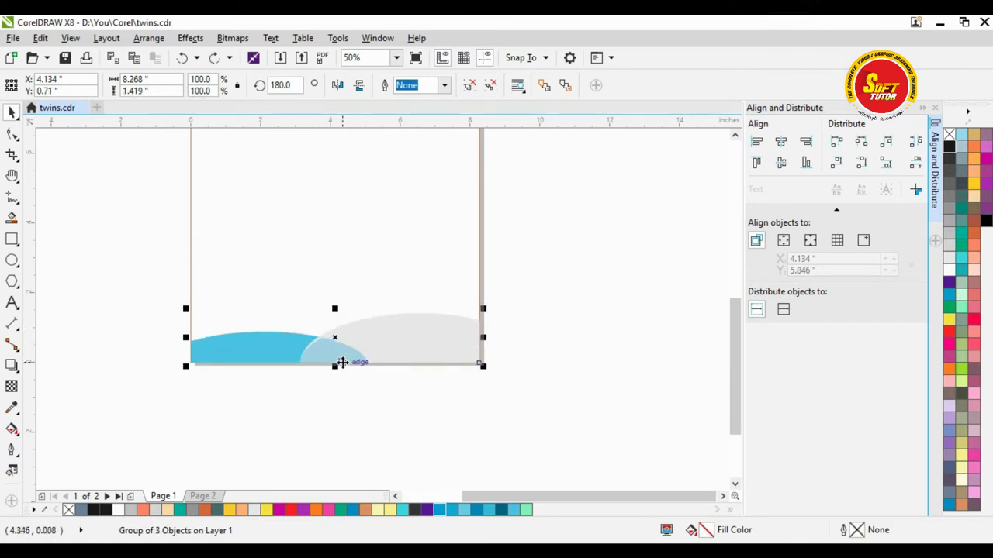
# - PowerClip the footer shapes group inside the A4 page rectangle
pyautogui.click(188, 41)
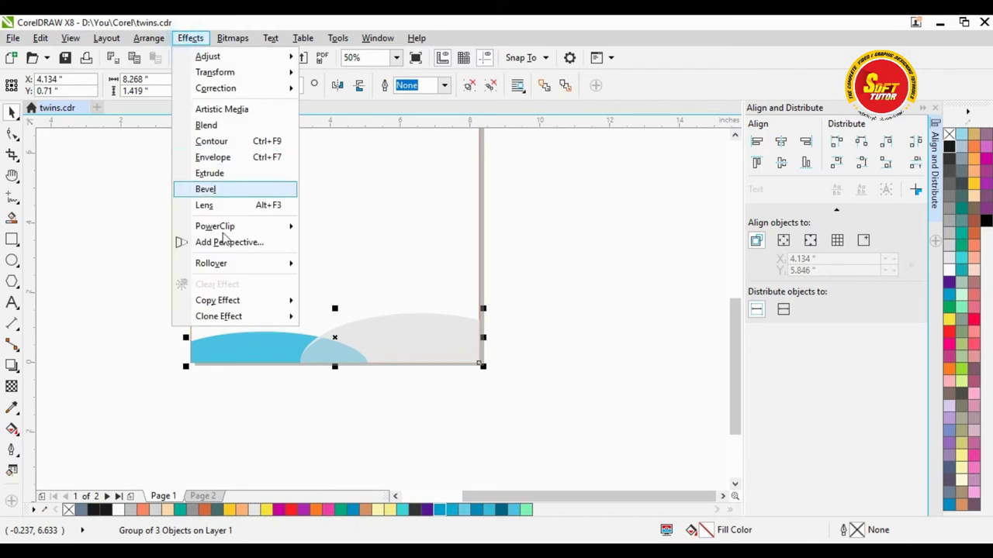
pyautogui.moveTo(225, 225)
pyautogui.click(365, 229)
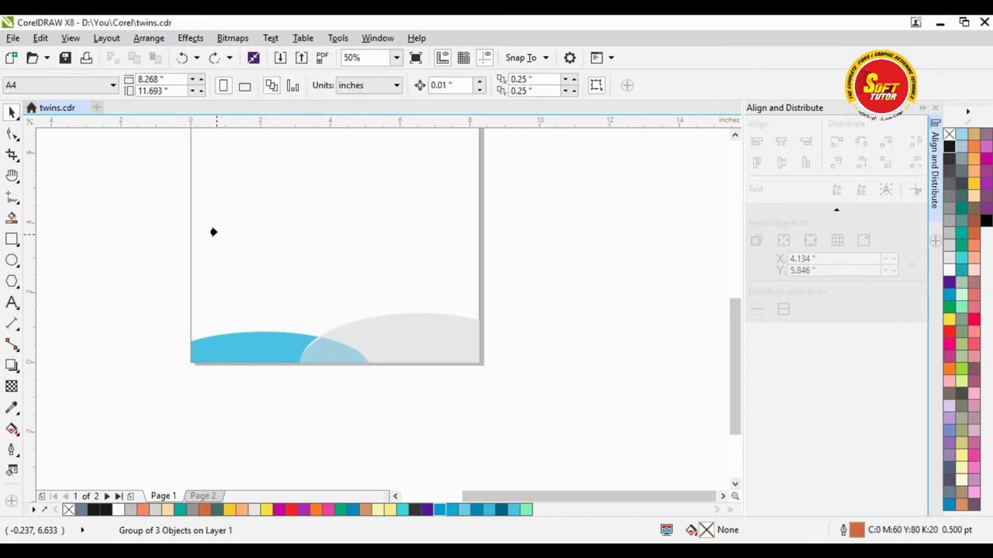
pyautogui.click(221, 226)
pyautogui.click(565, 329)
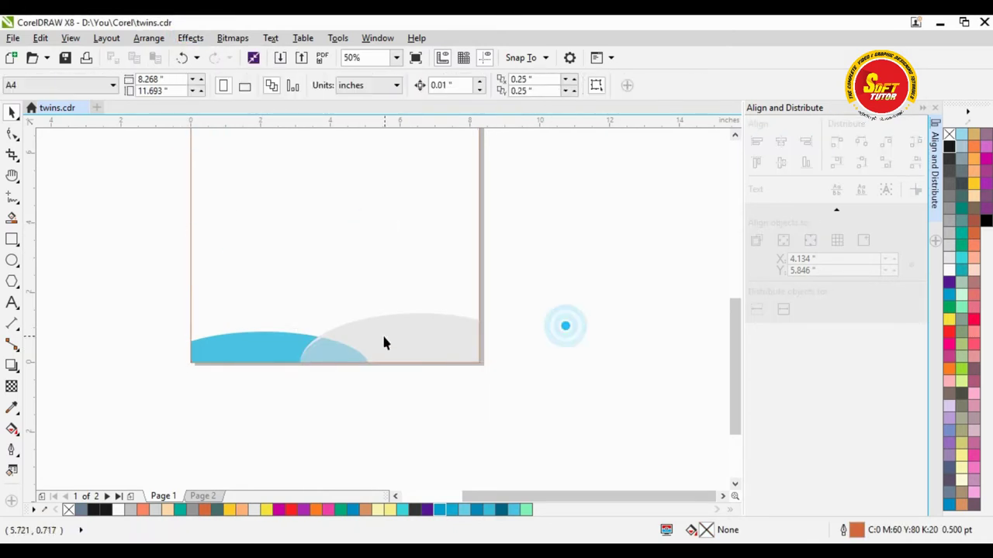
# - Open the page rectangle's PowerClip contents and lower the footer group to a Y position of about 0.25 inches
pyautogui.click(381, 337)
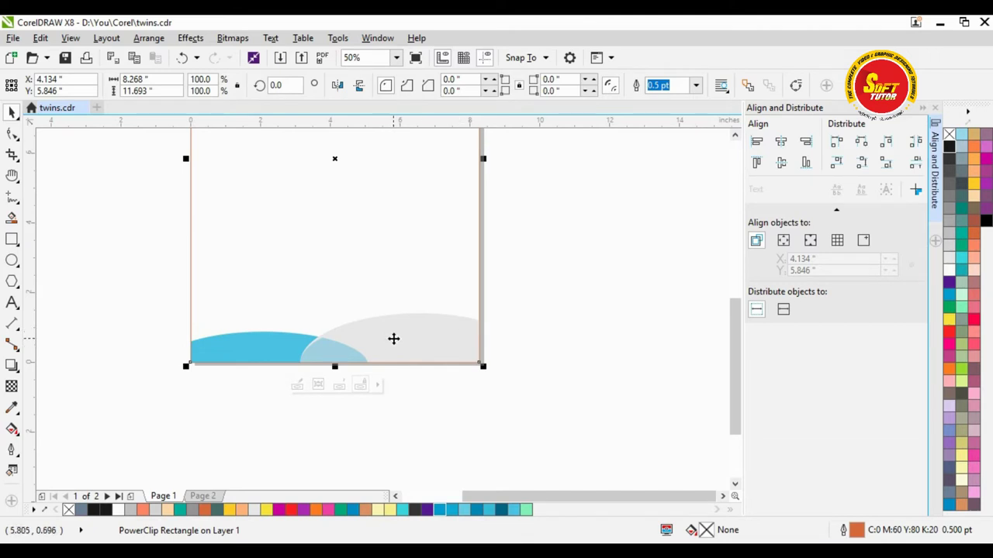
pyautogui.click(393, 341)
pyautogui.keyDown('ctrl'); pyautogui.click(342, 341); pyautogui.keyUp('ctrl')
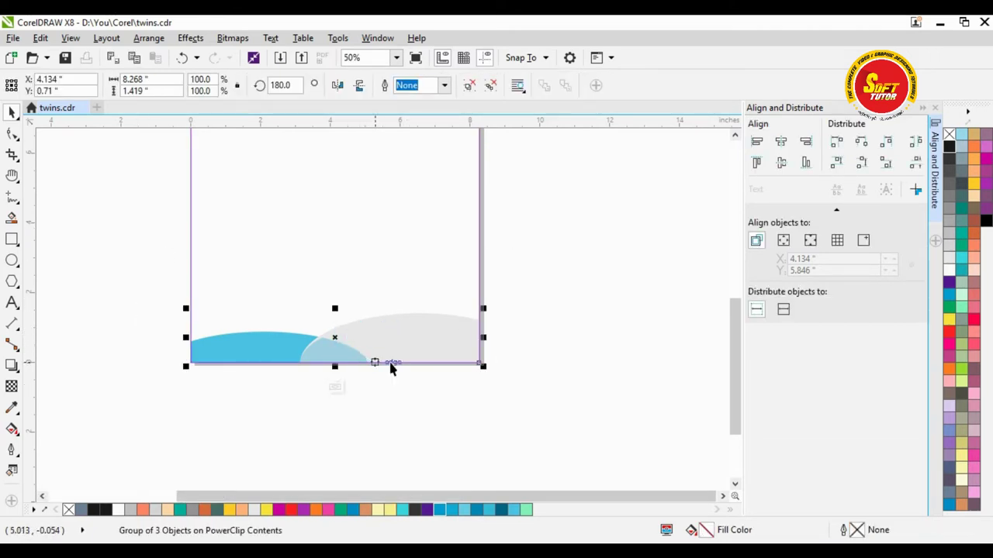
pyautogui.moveTo(390, 357); pyautogui.dragTo(390, 356)
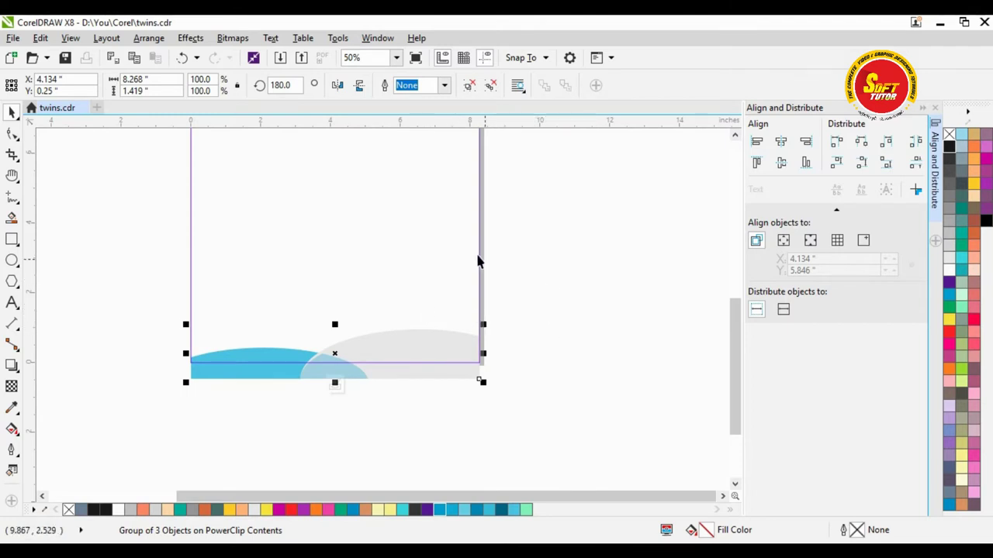
# - Finish editing the page rectangle's PowerClip contents and remove the rectangle's outline
pyautogui.click(565, 224)
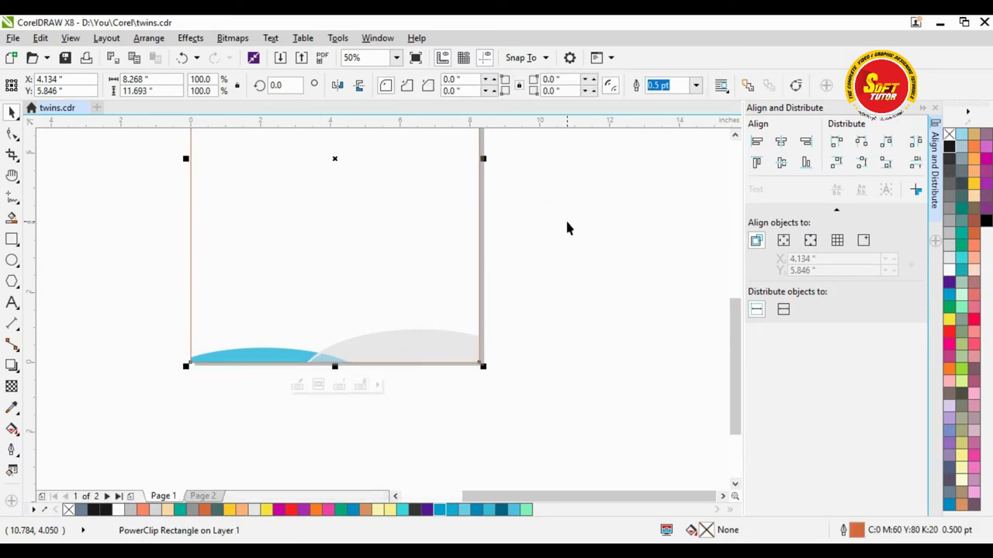
pyautogui.click(545, 246)
pyautogui.press('h')
pyautogui.moveTo(518, 281); pyautogui.dragTo(481, 344)
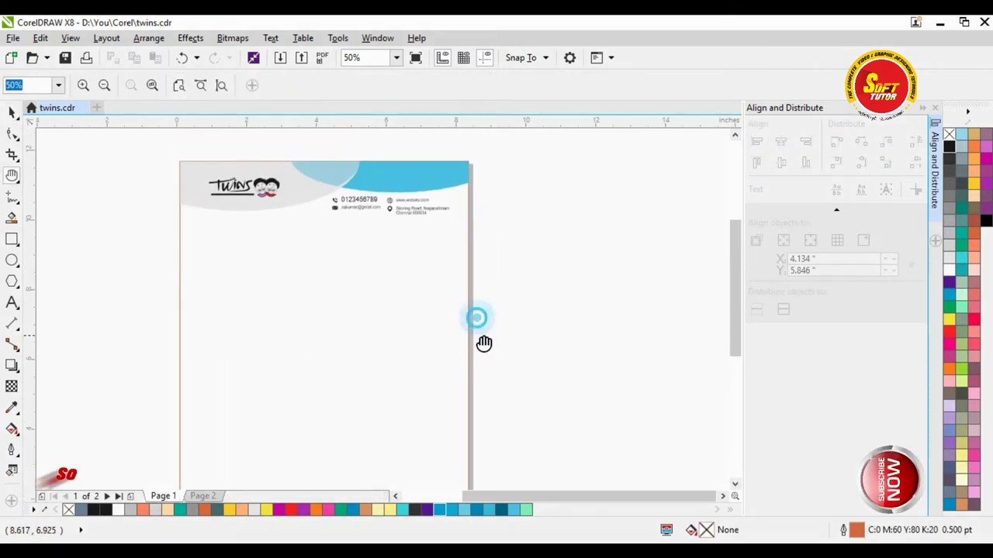
pyautogui.scroll(5, 281, 304)
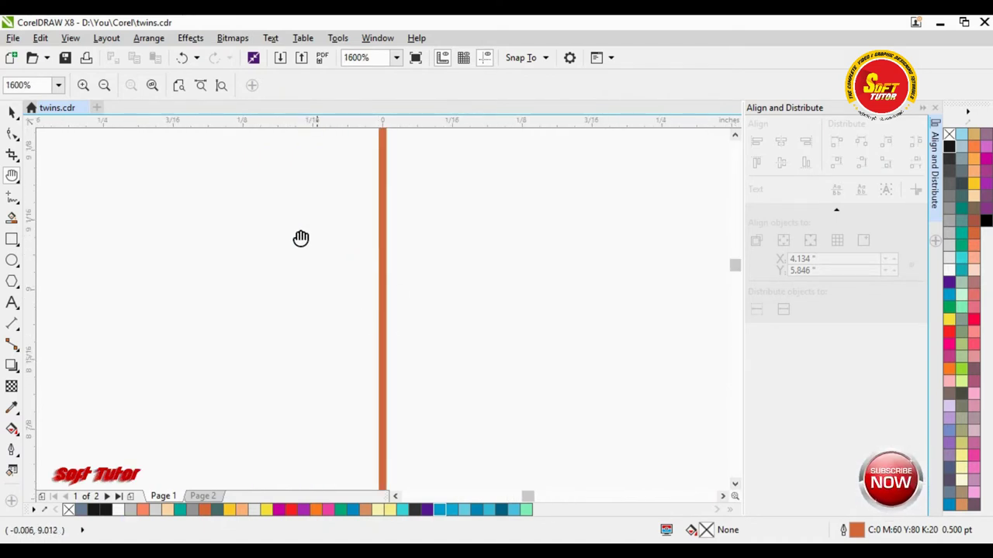
pyautogui.scroll(-3, 372, 274)
pyautogui.scroll(-2, 330, 266)
pyautogui.press('space')
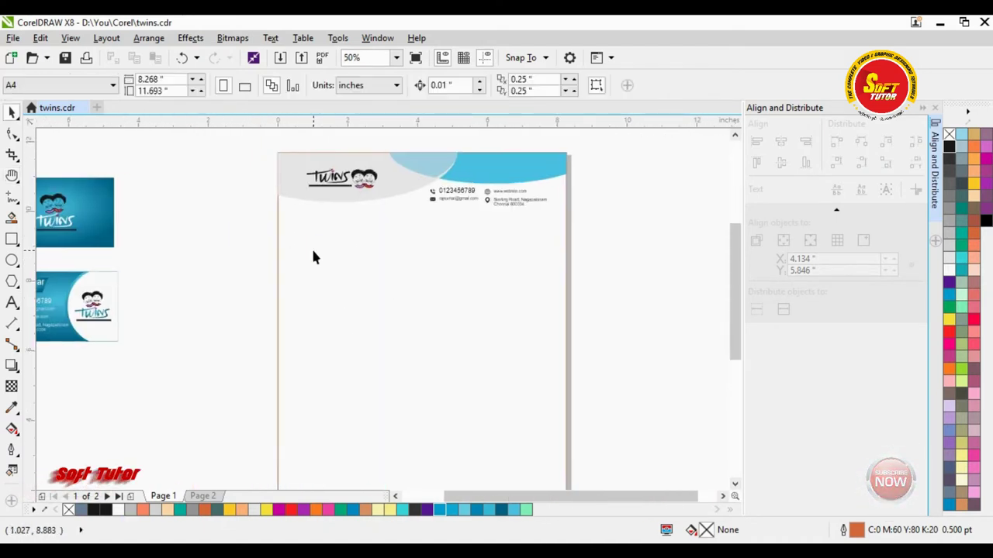
pyautogui.click(286, 275)
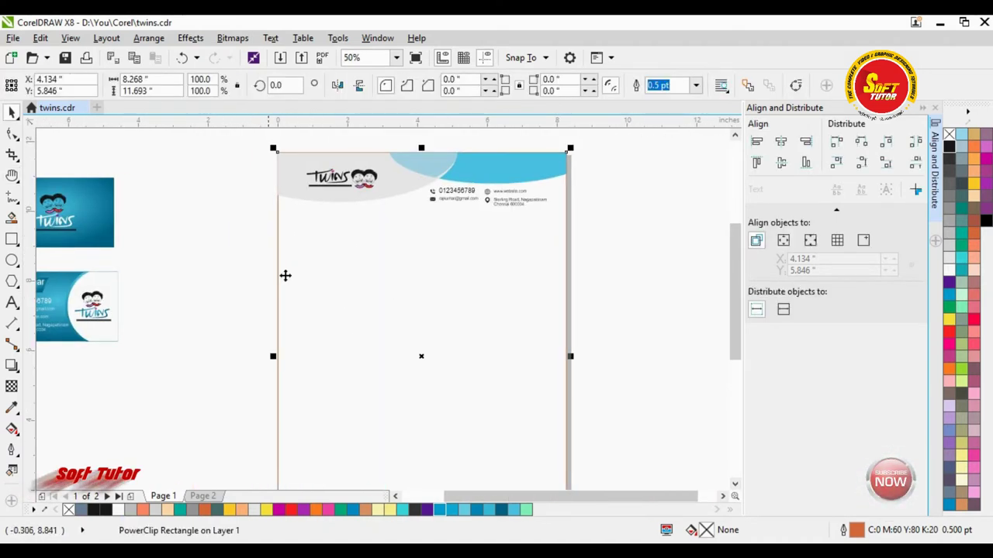
pyautogui.rightClick(949, 136)
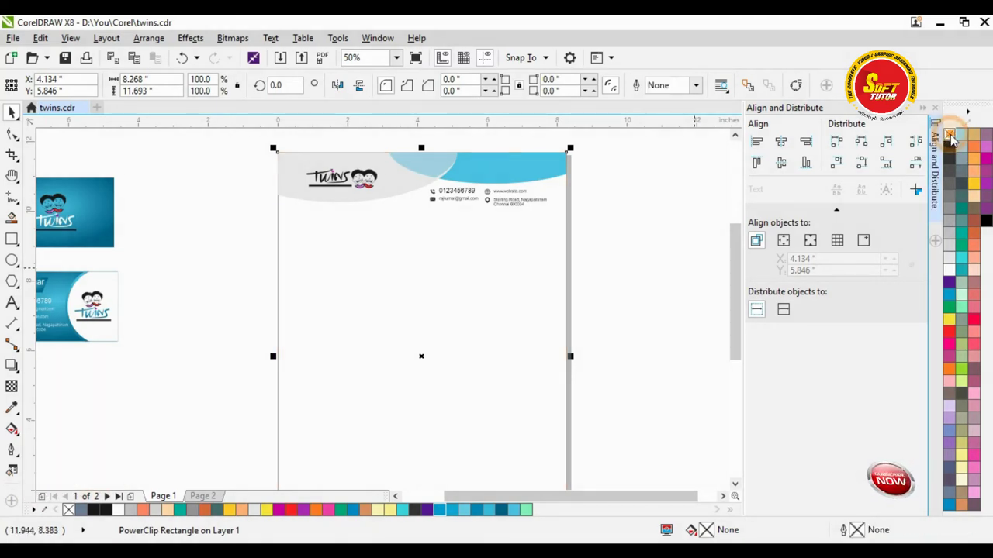
pyautogui.click(617, 189)
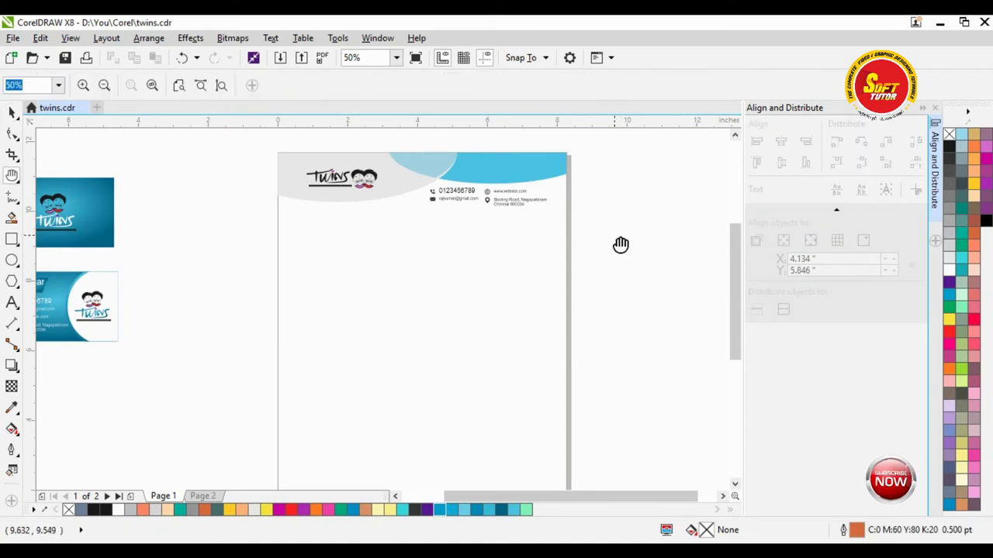
# - Duplicate the header's Twins logo group and center the copy on the page
pyautogui.moveTo(620, 244); pyautogui.dragTo(536, 244)
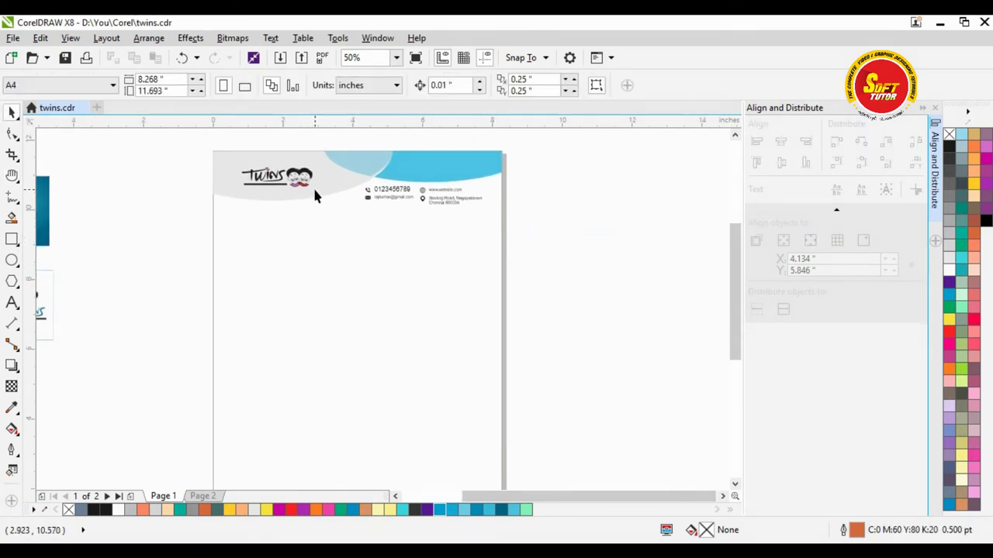
pyautogui.click(287, 193)
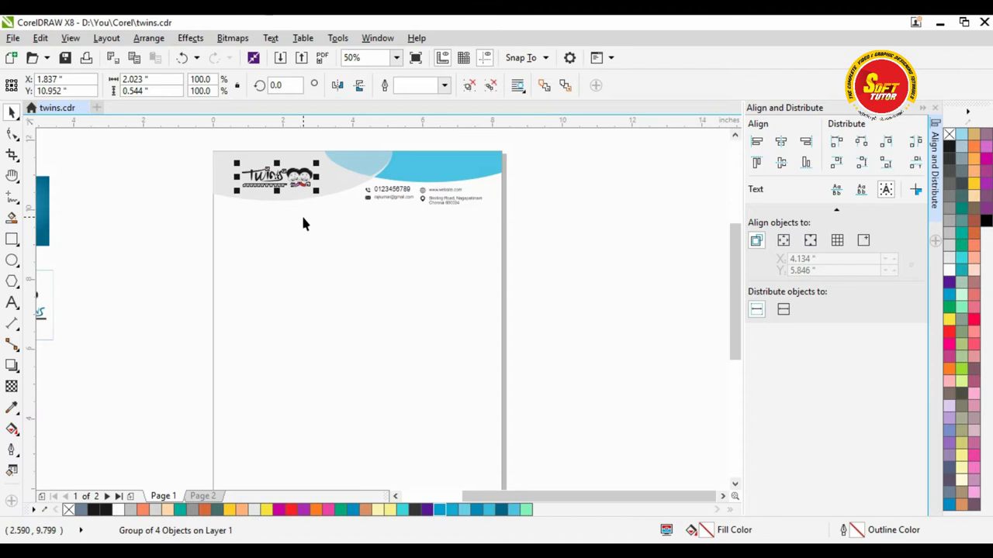
pyautogui.click(39, 37)
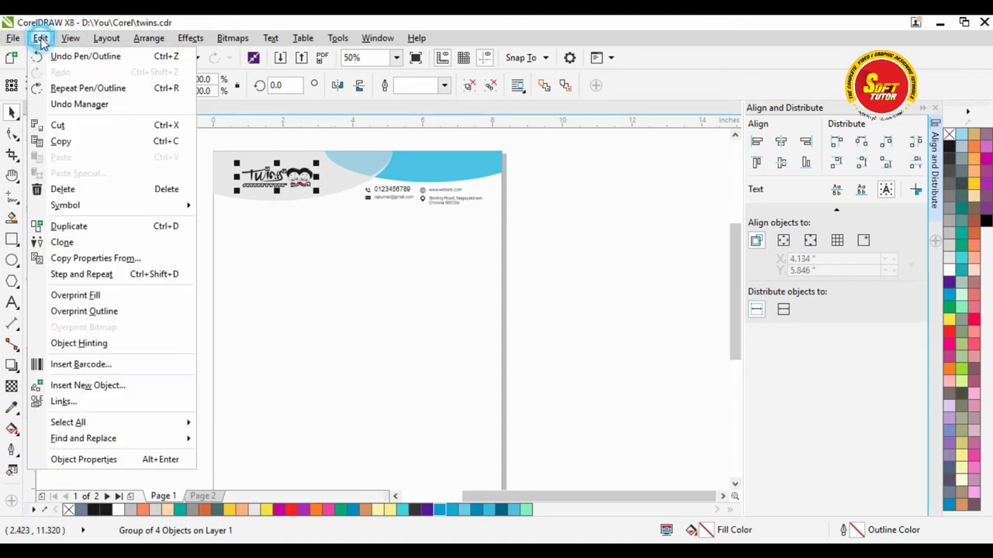
pyautogui.click(89, 226)
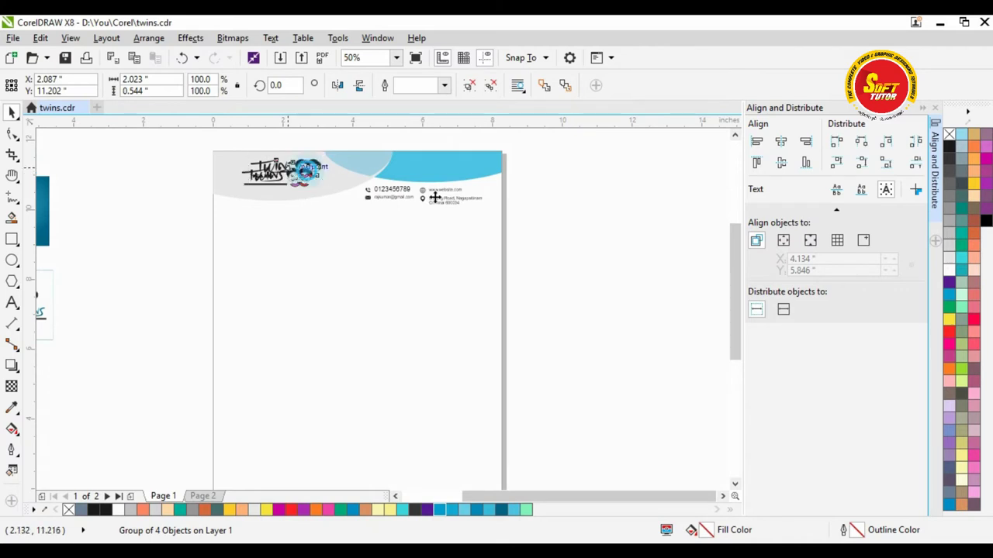
pyautogui.moveTo(287, 168); pyautogui.dragTo(568, 258)
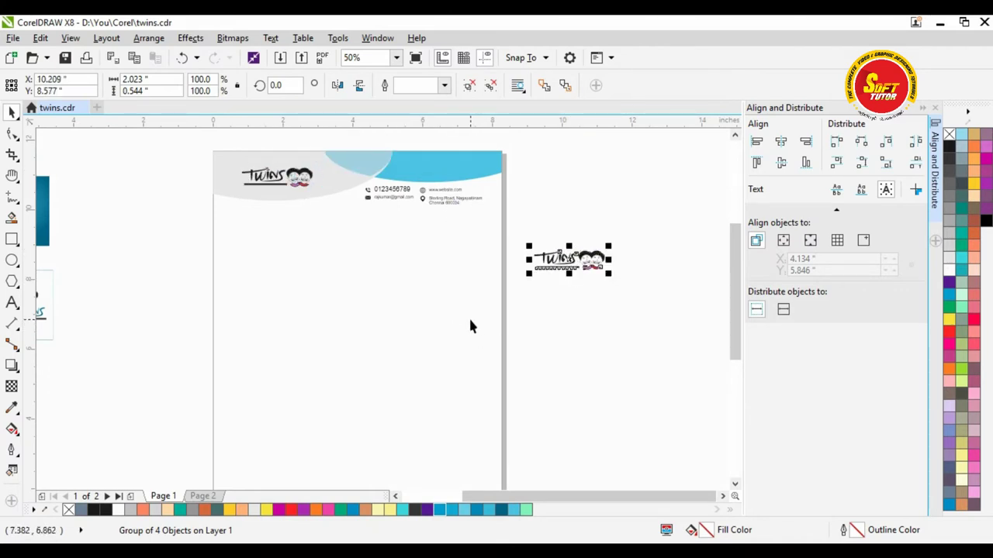
pyautogui.press('p')
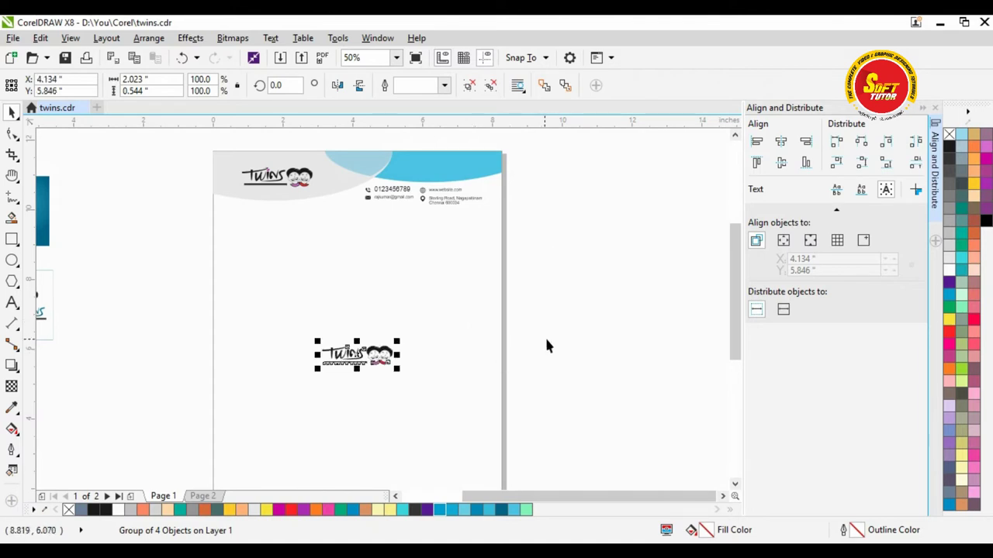
pyautogui.click(148, 37)
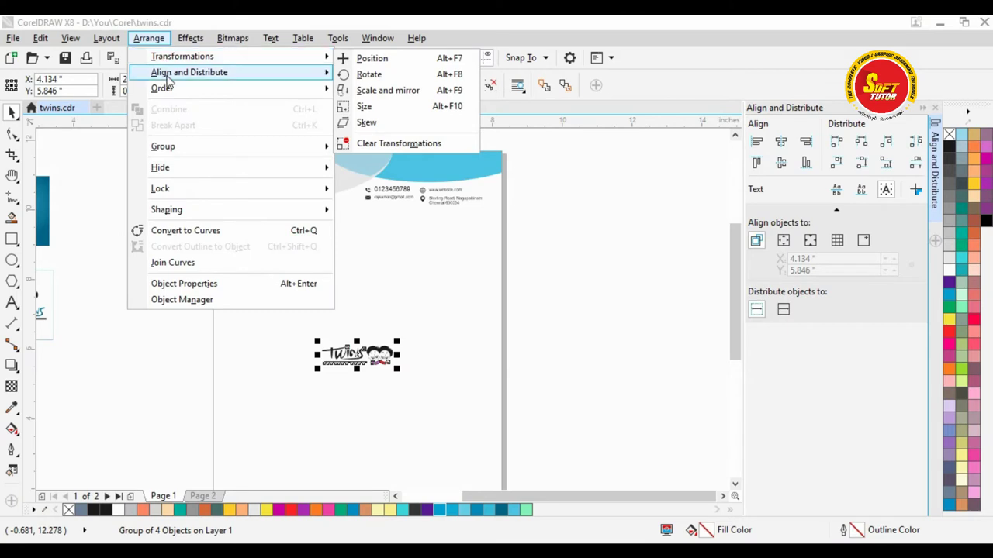
pyautogui.moveTo(168, 75)
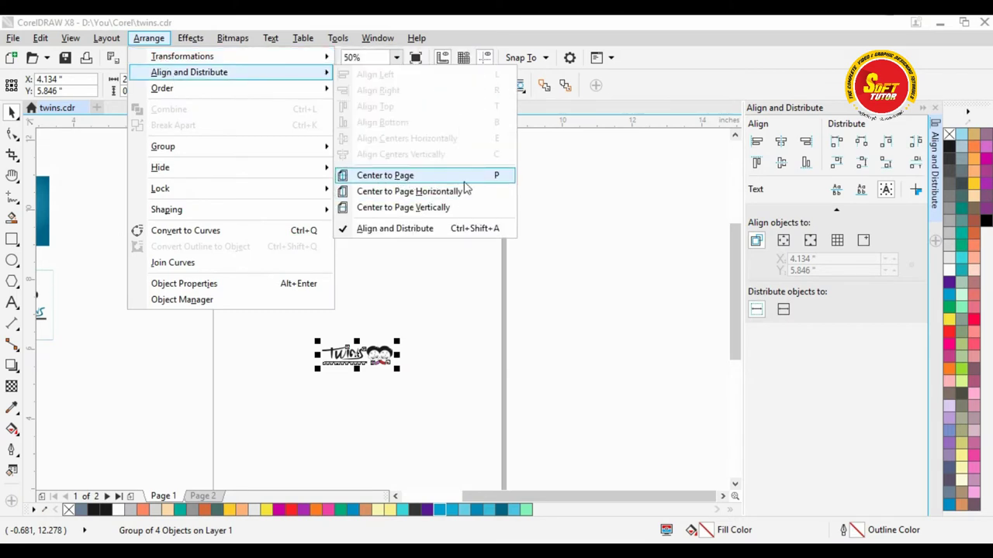
pyautogui.click(617, 204)
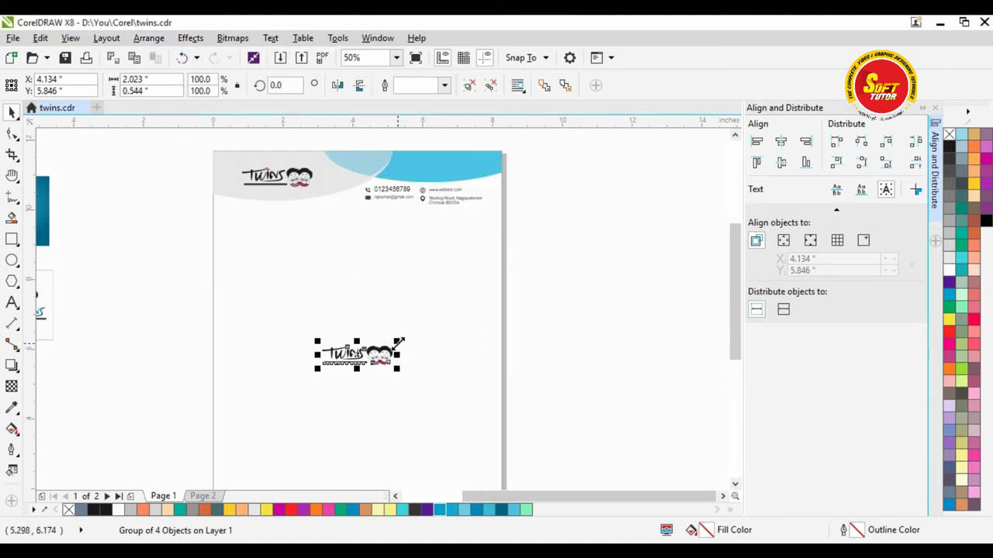
# - Enlarge the centered logo copy proportionally about its center to about 4.54 by 1.22 inches
pyautogui.moveTo(399, 341); pyautogui.dragTo(455, 290)
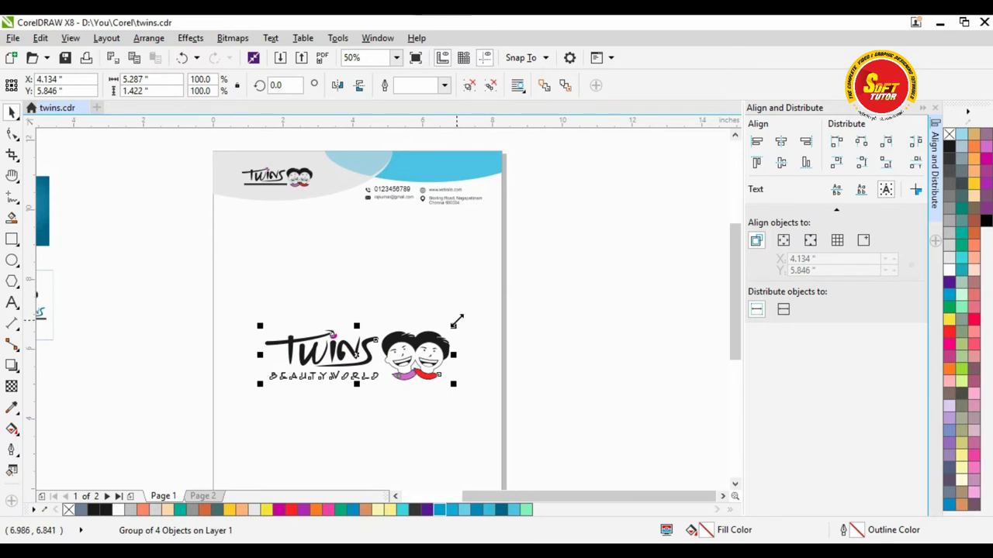
pyautogui.moveTo(454, 325); pyautogui.dragTo(454, 329)
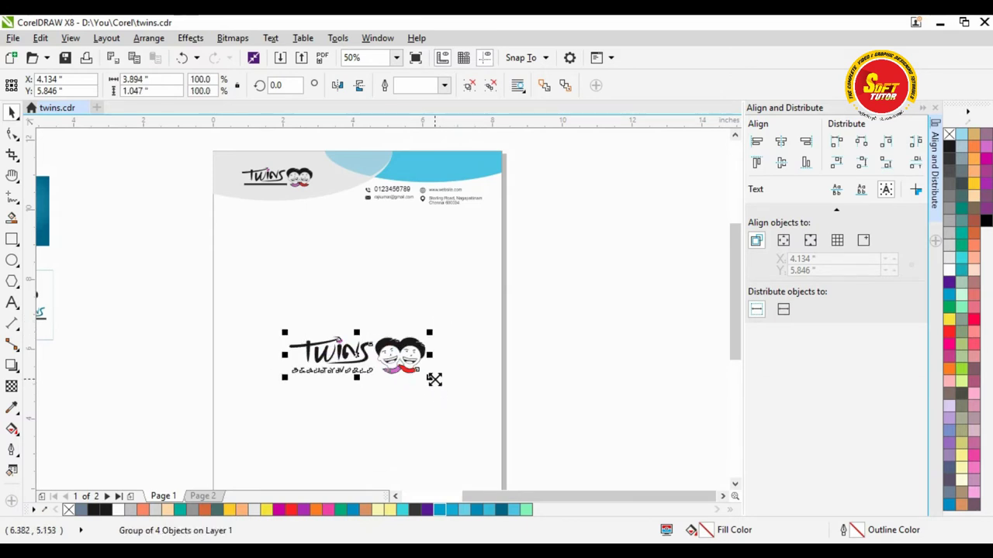
pyautogui.moveTo(433, 380); pyautogui.dragTo(444, 385)
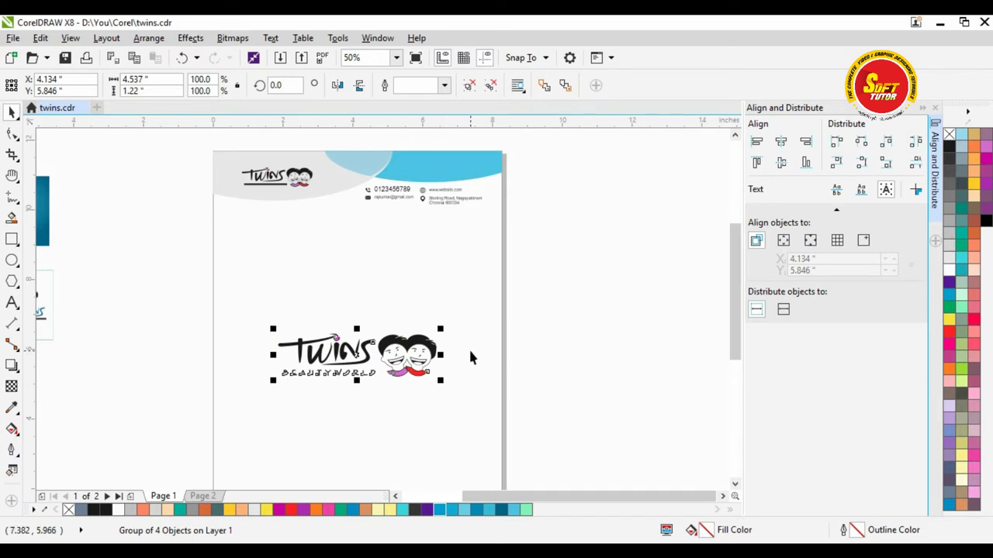
# - Fill the centered logo copy with 10% black and remove its outlines
pyautogui.click(948, 260)
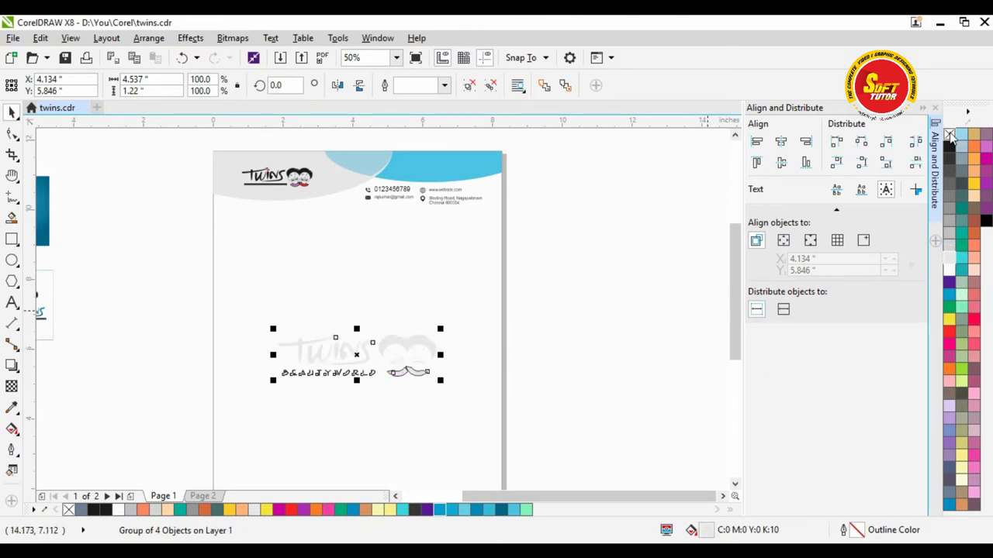
pyautogui.scroll(4, 435, 425)
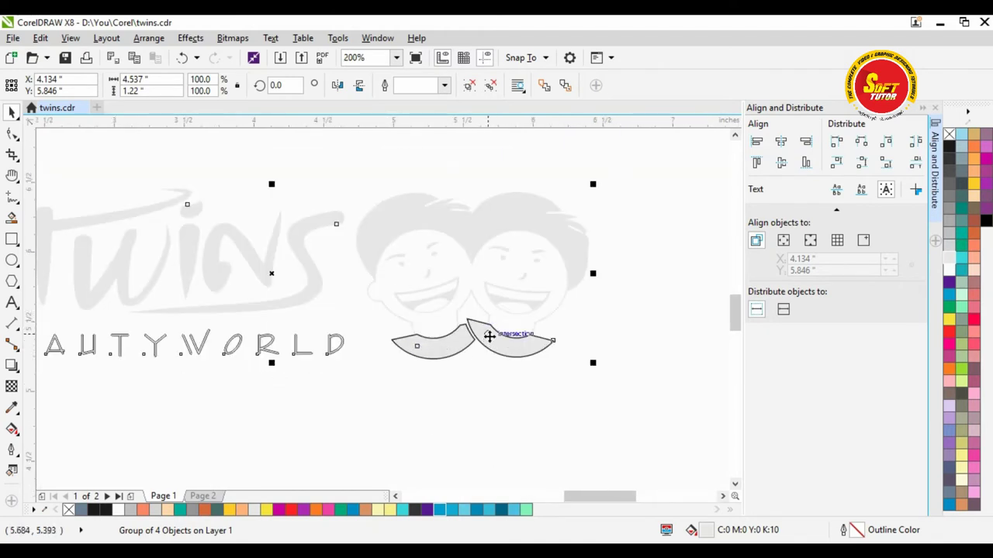
pyautogui.rightClick(949, 133)
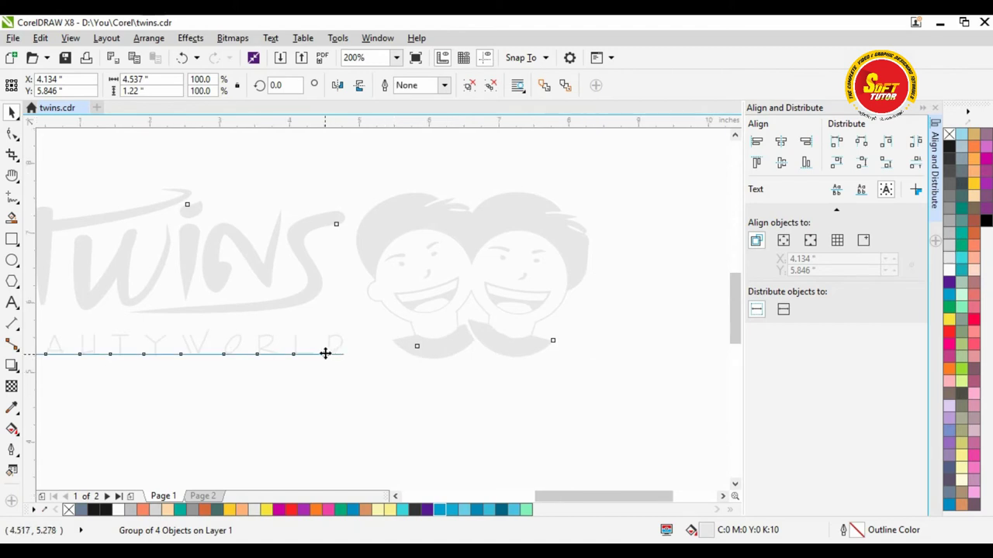
pyautogui.scroll(-2, 325, 352)
pyautogui.click(631, 283)
# - Apply a uniform transparency of 76 to the gray logo copy to make it a faint watermark
pyautogui.click(288, 315)
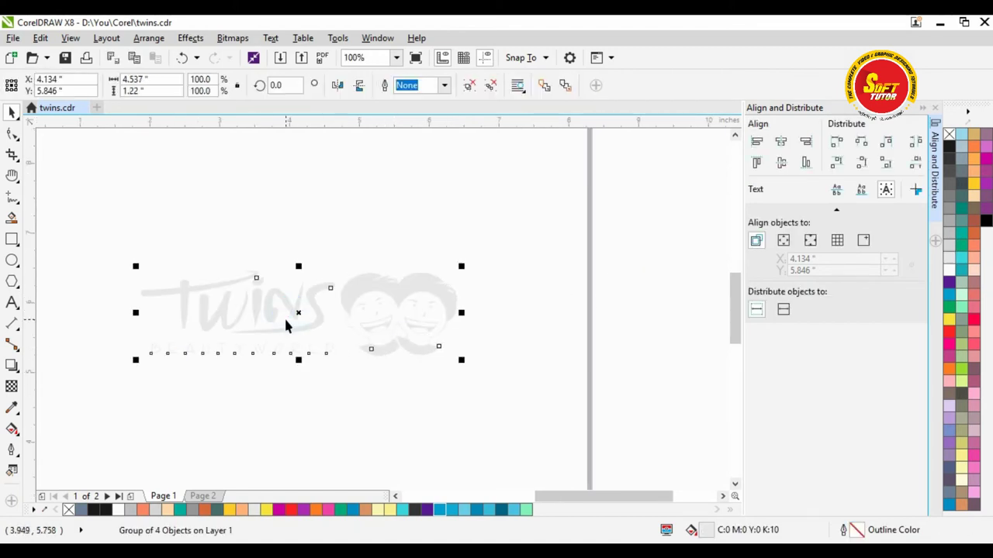
pyautogui.click(11, 388)
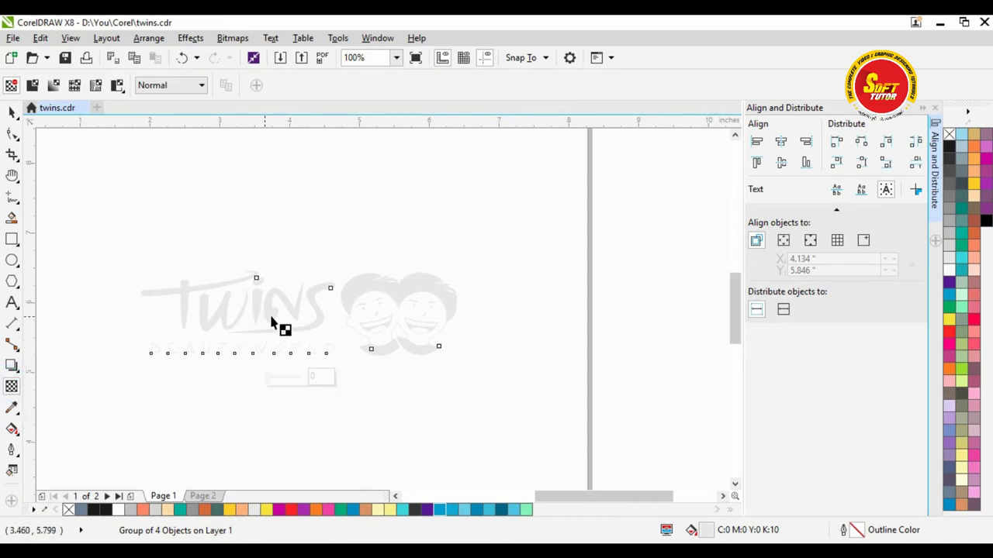
pyautogui.moveTo(275, 378)
pyautogui.moveTo(266, 378)
pyautogui.mouseDown()
pyautogui.moveTo(279, 378)
pyautogui.moveTo(266, 378)
pyautogui.mouseUp()
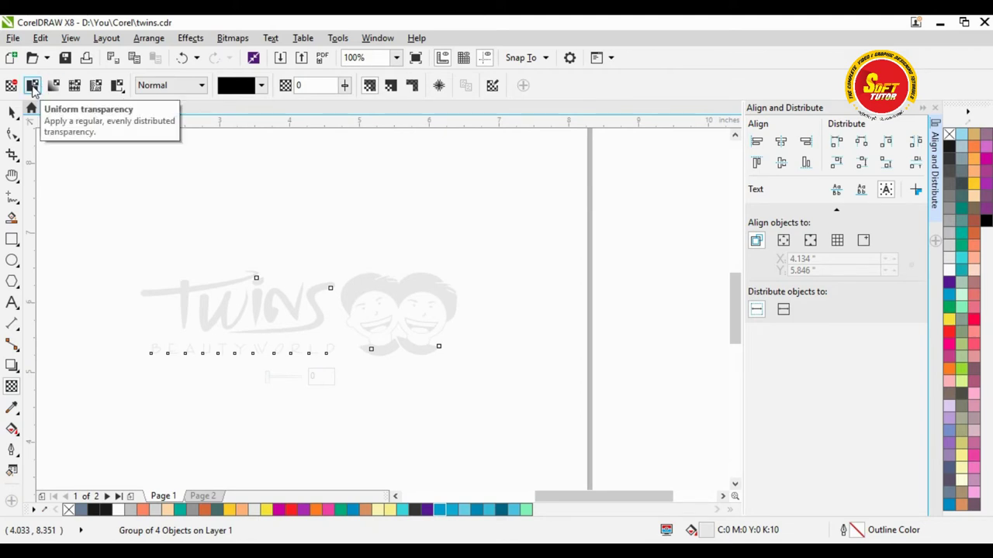
pyautogui.click(32, 89)
pyautogui.click(262, 86)
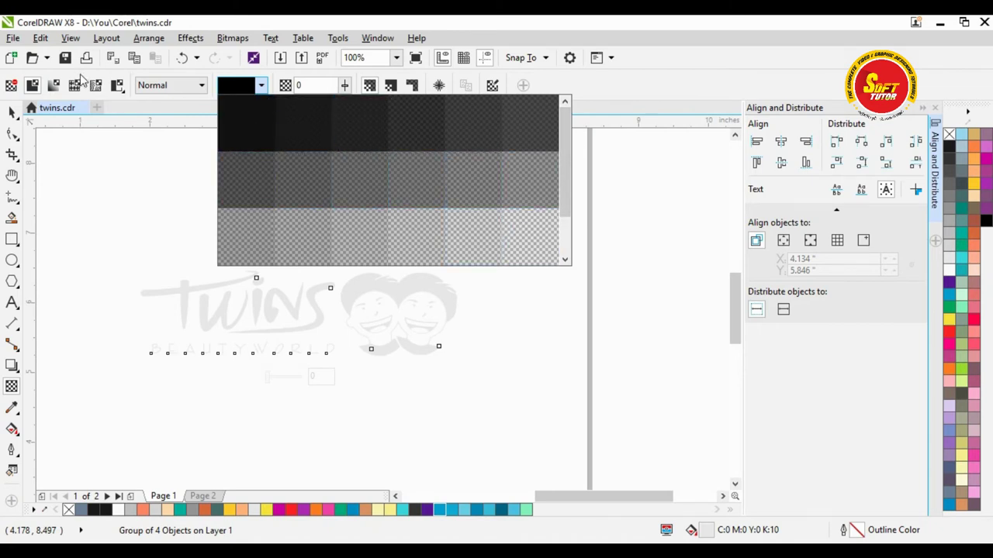
pyautogui.click(343, 84)
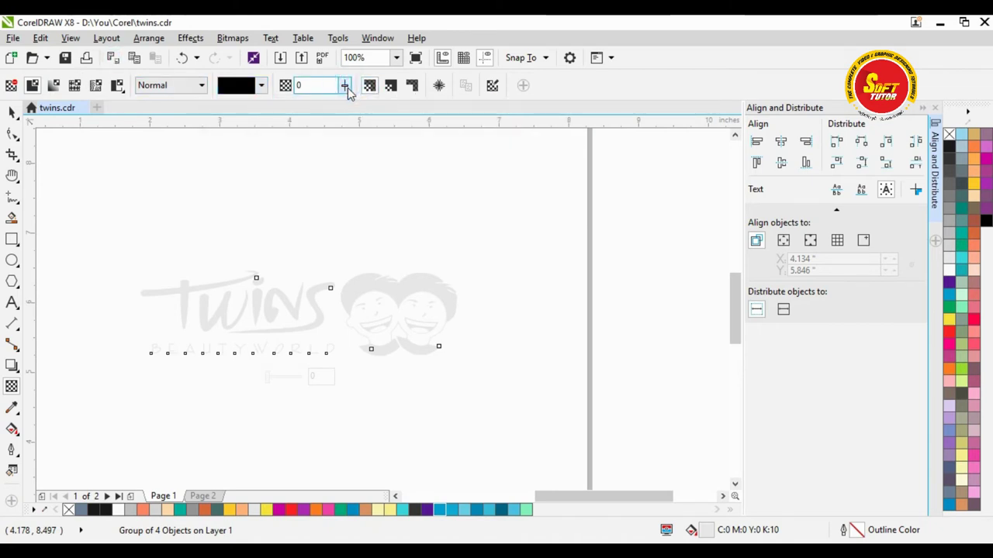
pyautogui.click(344, 86)
pyautogui.moveTo(348, 104); pyautogui.dragTo(392, 109)
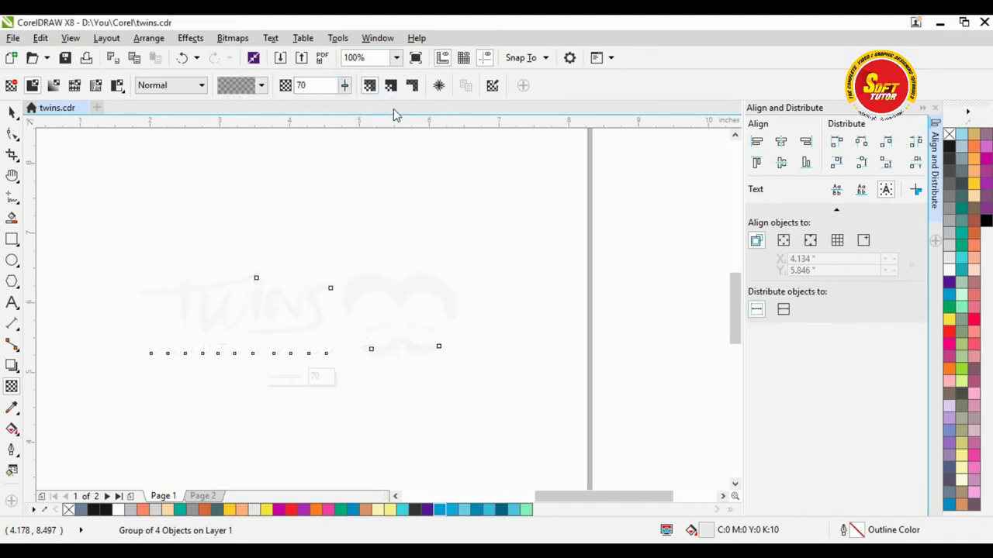
pyautogui.moveTo(344, 85)
pyautogui.mouseDown()
pyautogui.moveTo(347, 107)
pyautogui.moveTo(359, 110)
pyautogui.moveTo(345, 85)
pyautogui.moveTo(343, 104)
pyautogui.moveTo(341, 87)
pyautogui.mouseUp()
pyautogui.click(344, 86)
pyautogui.click(345, 92)
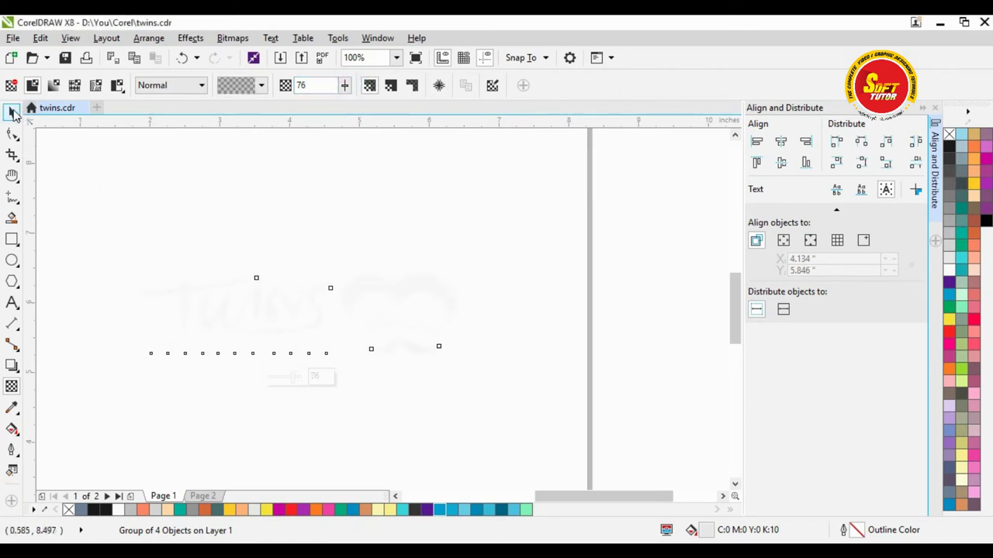
pyautogui.click(13, 114)
pyautogui.scroll(-1, 326, 260)
pyautogui.click(362, 307)
# - Group all the letterhead objects on the A4 page together with the page rectangle
pyautogui.scroll(-1, 361, 307)
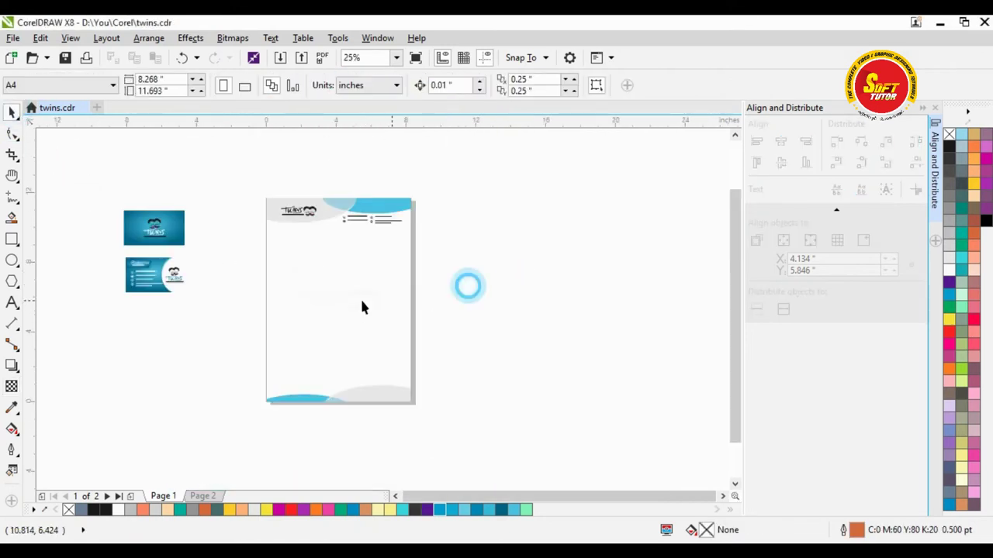
pyautogui.scroll(1, 325, 271)
pyautogui.scroll(-1, 326, 271)
pyautogui.click(522, 225)
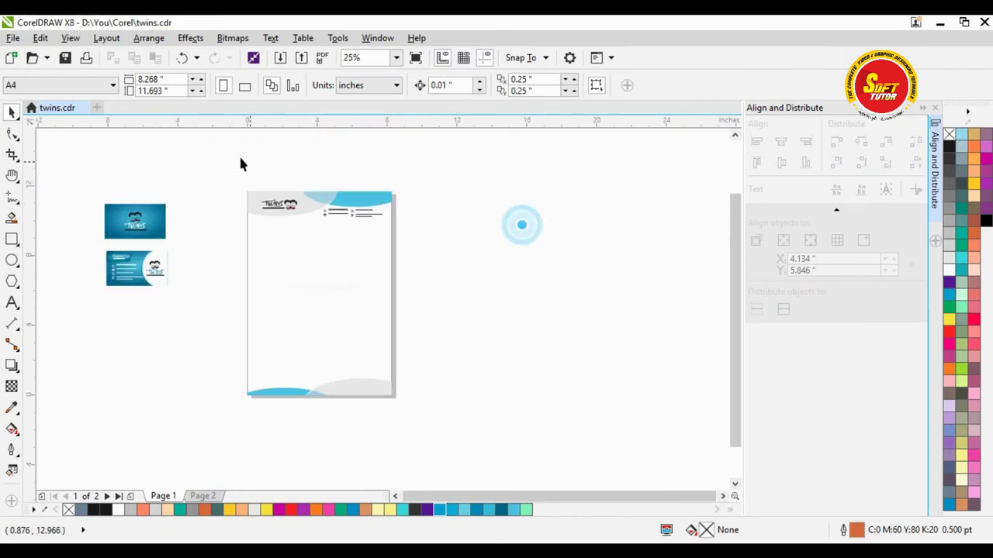
pyautogui.moveTo(221, 166); pyautogui.dragTo(456, 421)
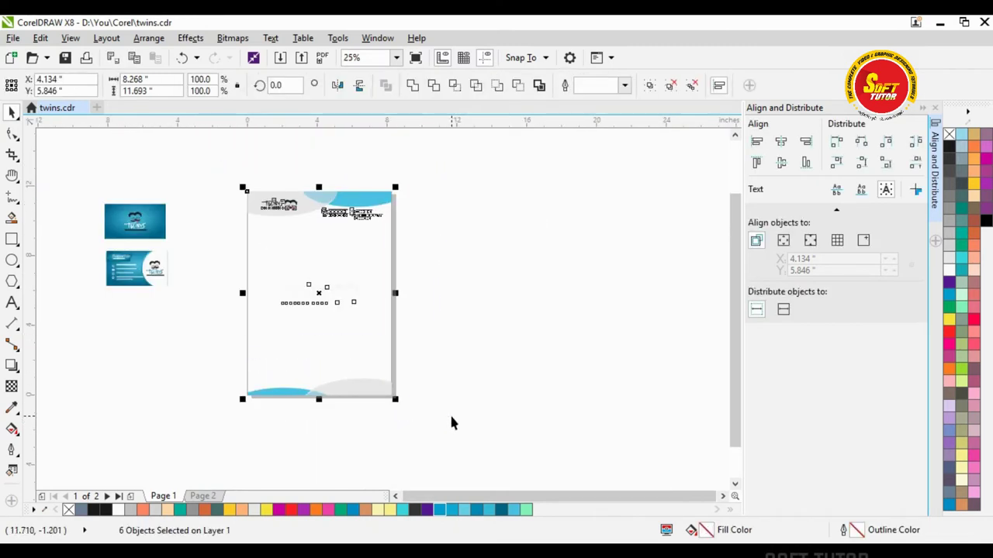
pyautogui.click(650, 86)
pyautogui.click(295, 268)
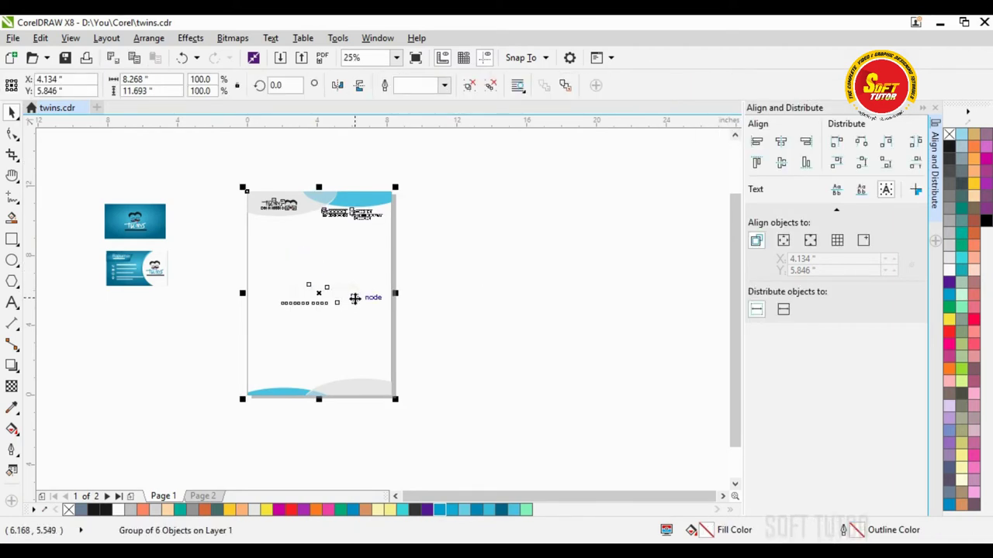
pyautogui.click(481, 303)
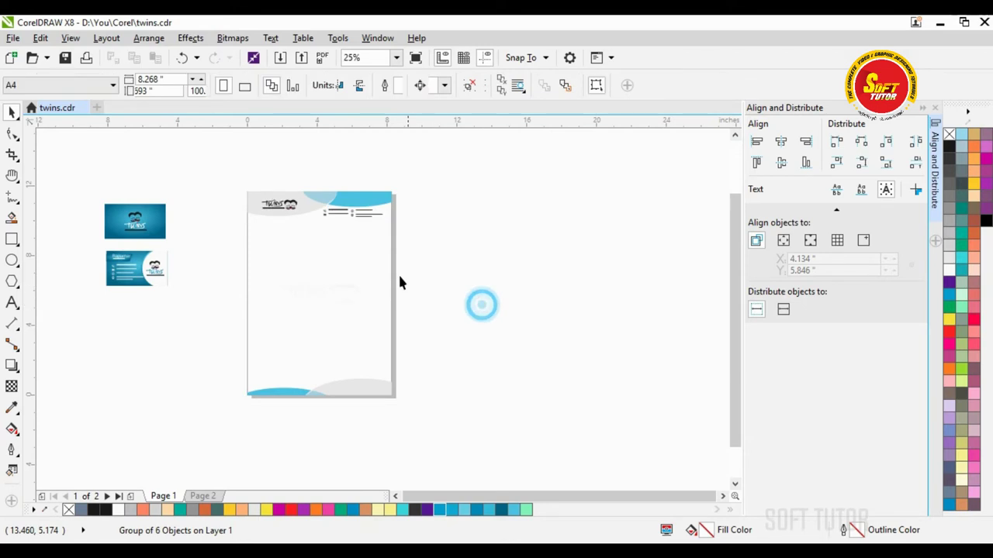
pyautogui.click(508, 271)
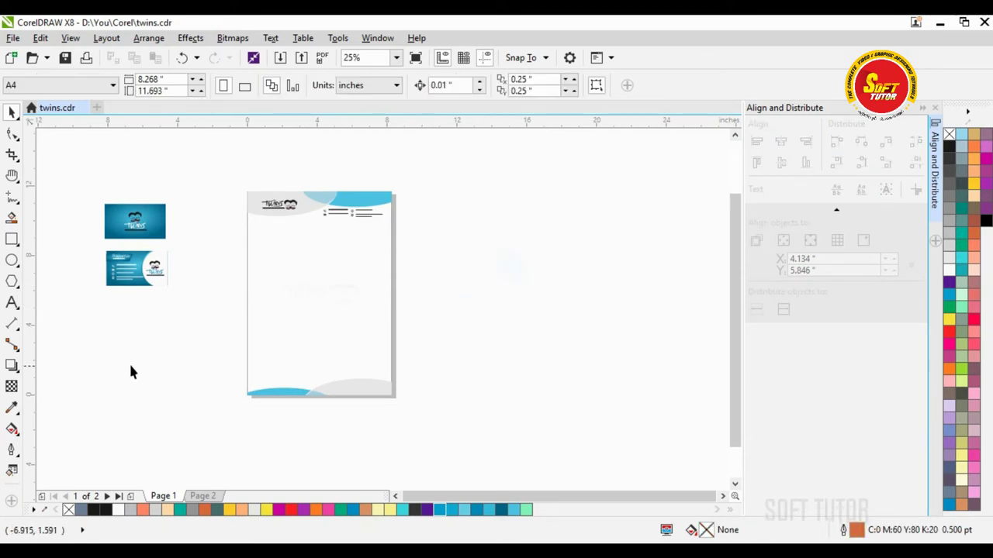
# - Switch to page 2 and draw a rectangle about 7.4 by 3.1 inches across the blank page
pyautogui.click(203, 495)
pyautogui.click(512, 313)
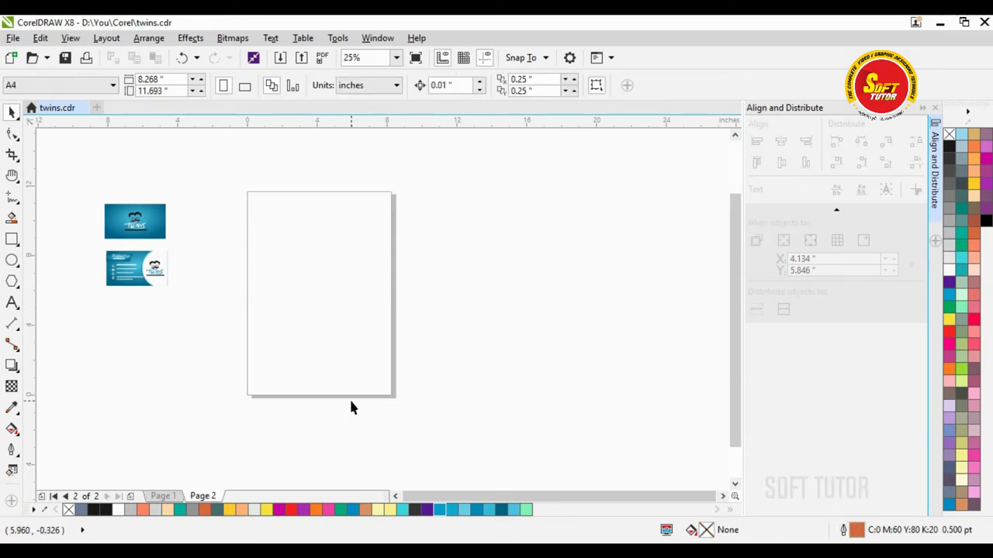
pyautogui.click(493, 287)
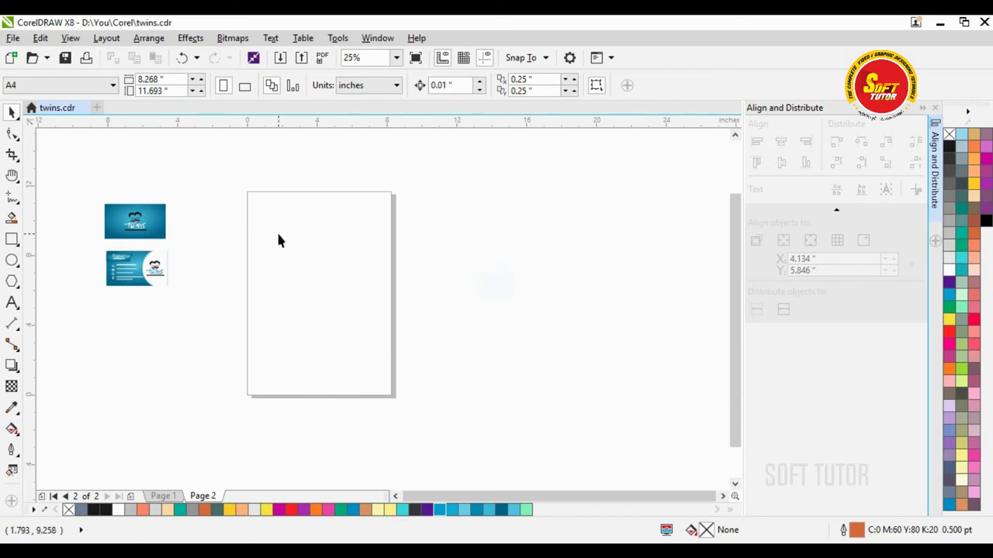
pyautogui.click(11, 240)
pyautogui.moveTo(256, 250); pyautogui.dragTo(384, 304)
pyautogui.scroll(1, 338, 280)
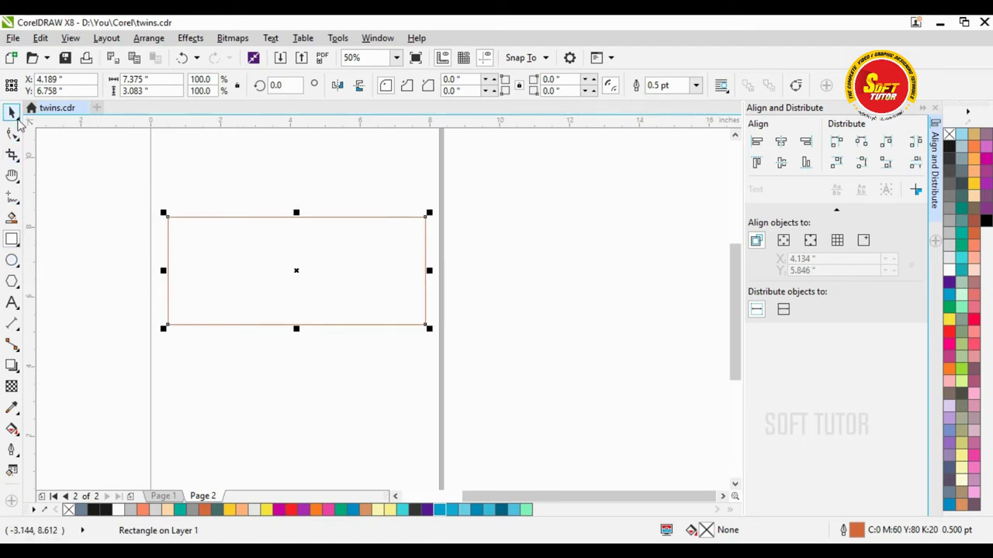
# - Set the rectangle's size to 9 inches wide by 4 inches high
pyautogui.click(17, 115)
pyautogui.click(543, 273)
pyautogui.click(307, 241)
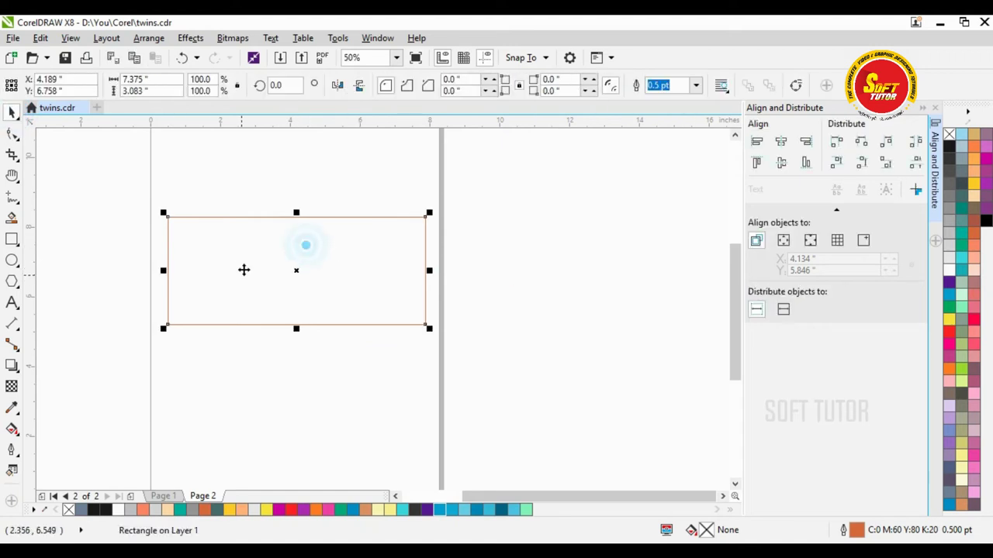
pyautogui.click(165, 75)
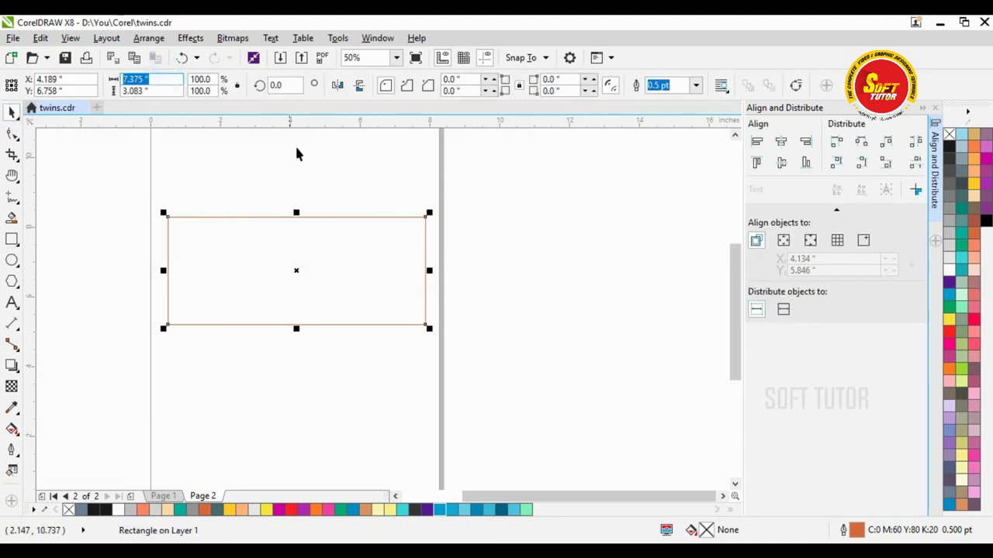
pyautogui.write('9')
pyautogui.press('Tab')
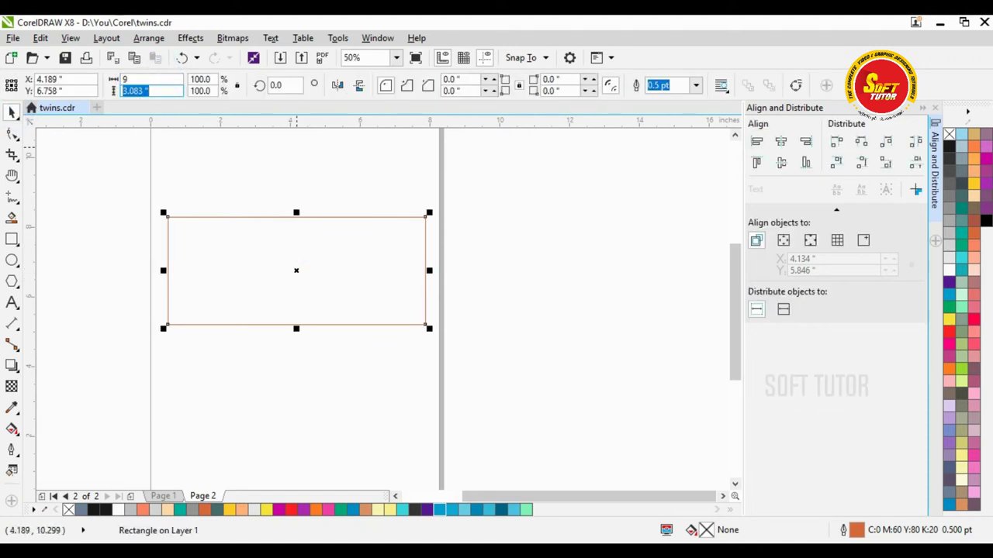
pyautogui.press('Return')
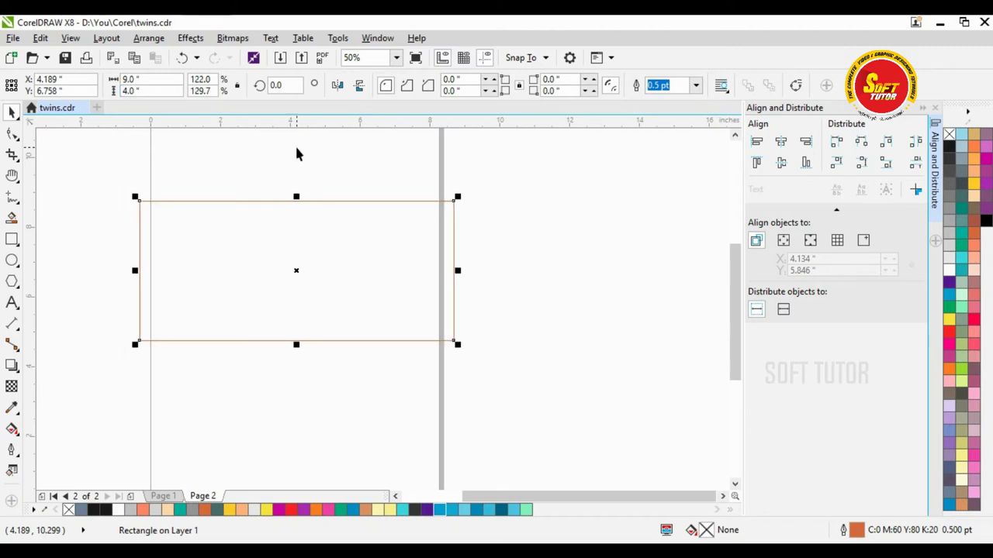
pyautogui.click(485, 304)
pyautogui.scroll(-1, 295, 287)
pyautogui.click(283, 281)
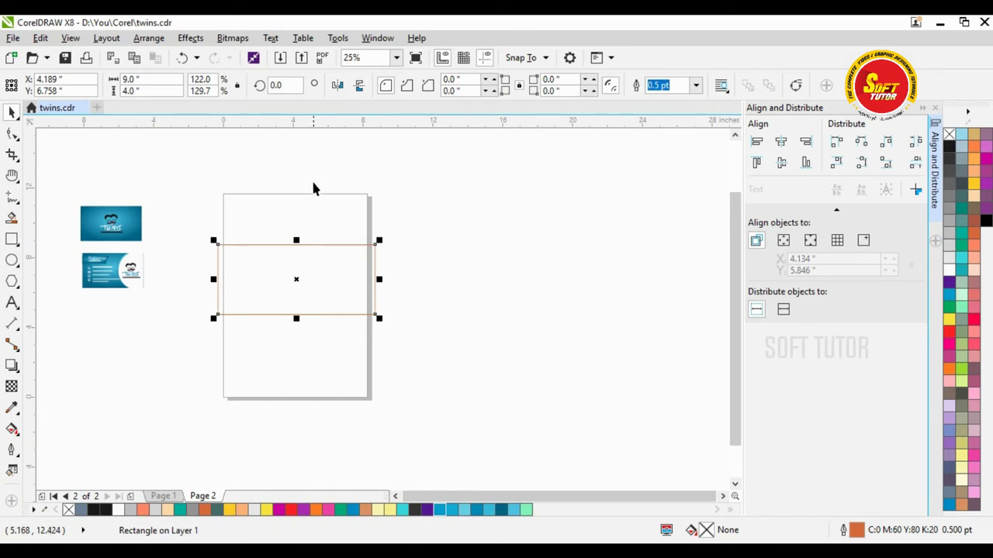
# - Change the A4 page around the rectangle to landscape orientation
pyautogui.click(457, 253)
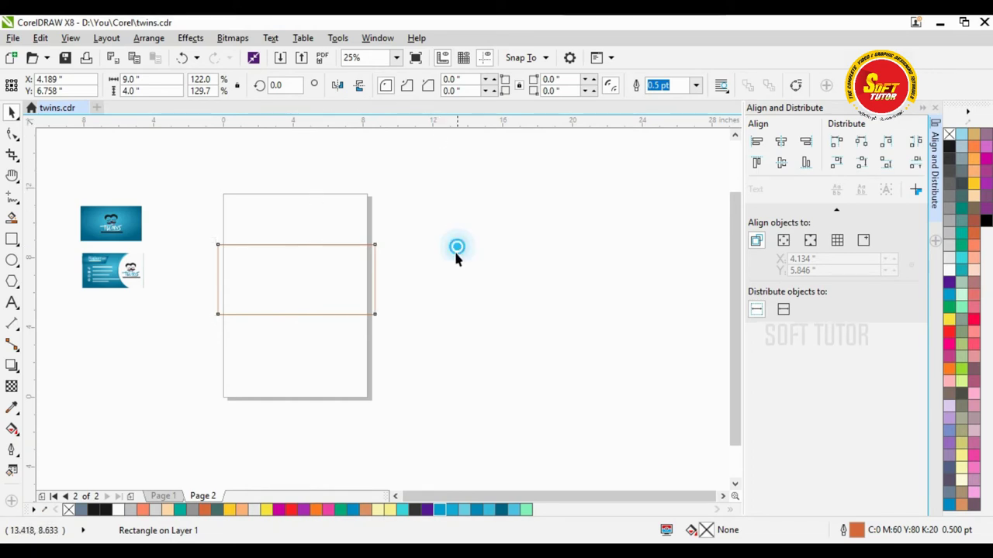
pyautogui.click(317, 268)
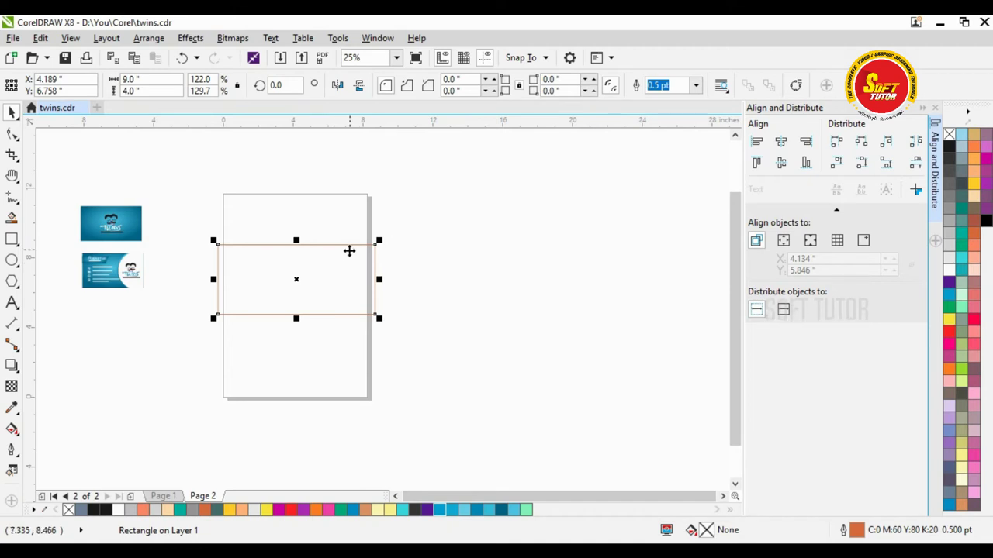
pyautogui.click(435, 198)
pyautogui.click(244, 85)
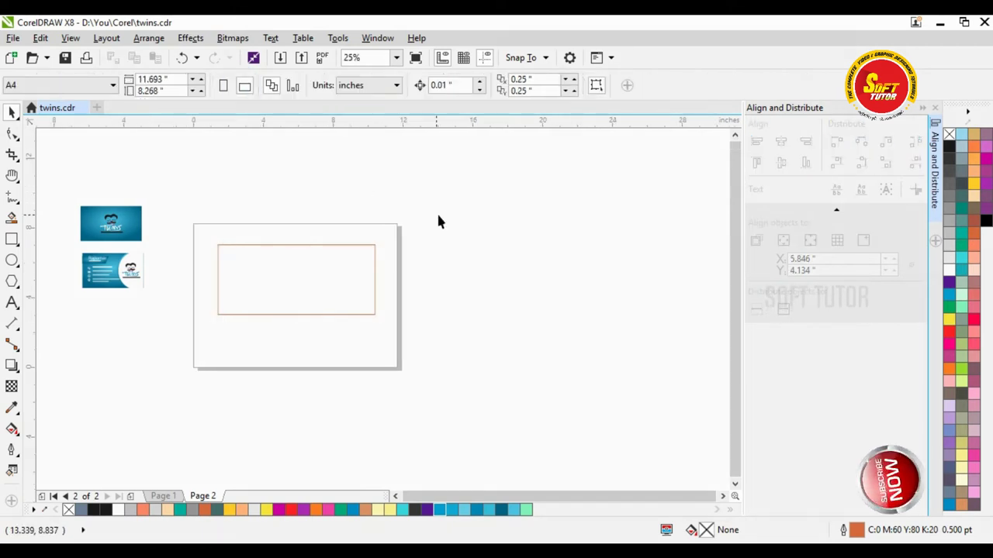
pyautogui.click(446, 213)
pyautogui.moveTo(283, 261); pyautogui.dragTo(370, 250)
pyautogui.click(420, 297)
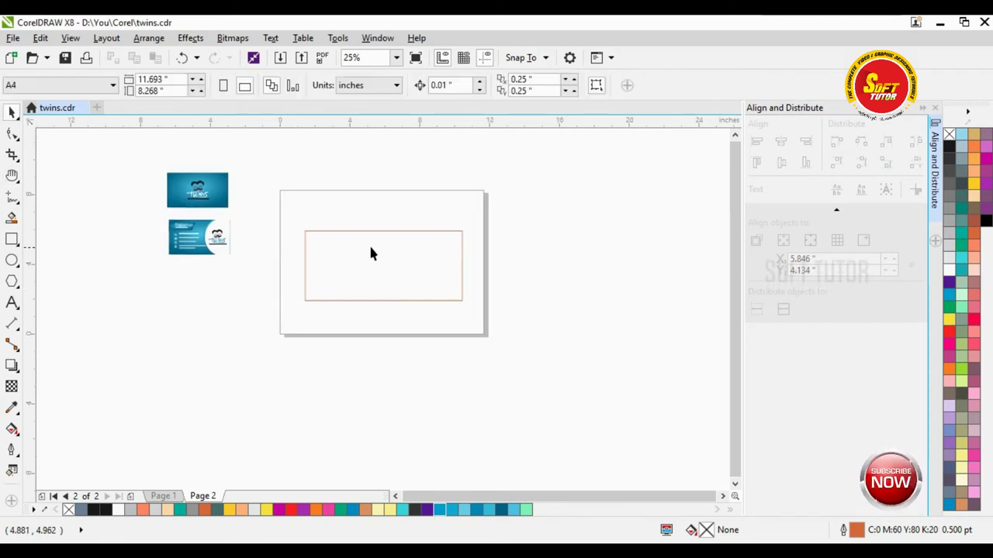
pyautogui.click(543, 246)
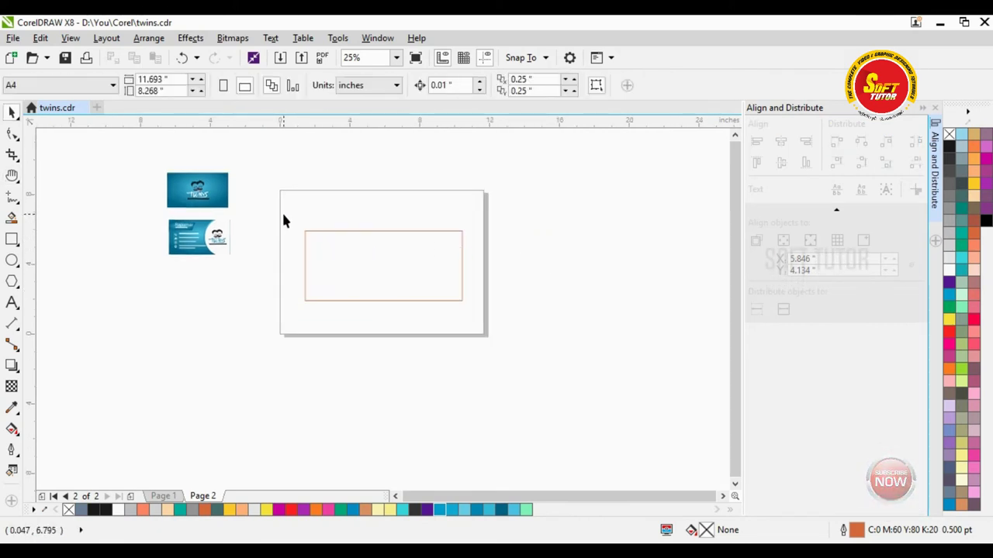
# - Copy the Twins logo from the blue business card into the rectangle's lower-left area, enlarged to about 1.46 by 1.29 inches
pyautogui.scroll(2, 302, 208)
pyautogui.click(126, 189)
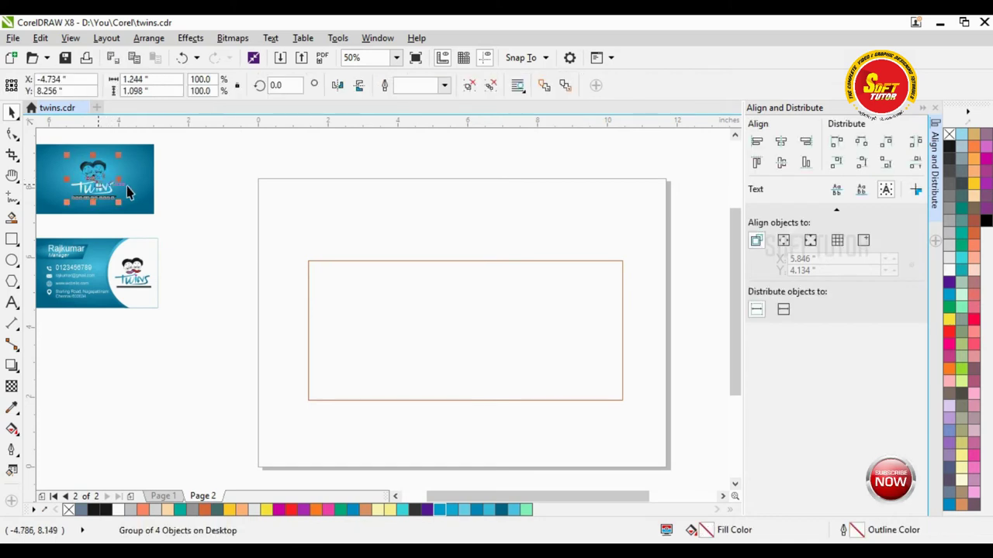
pyautogui.moveTo(104, 183); pyautogui.dragTo(386, 316)
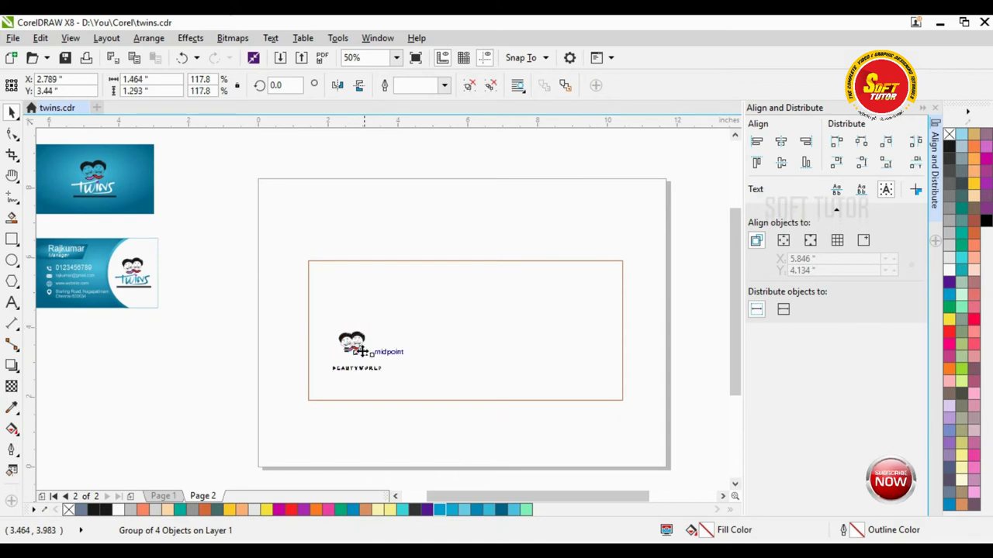
pyautogui.scroll(2, 360, 350)
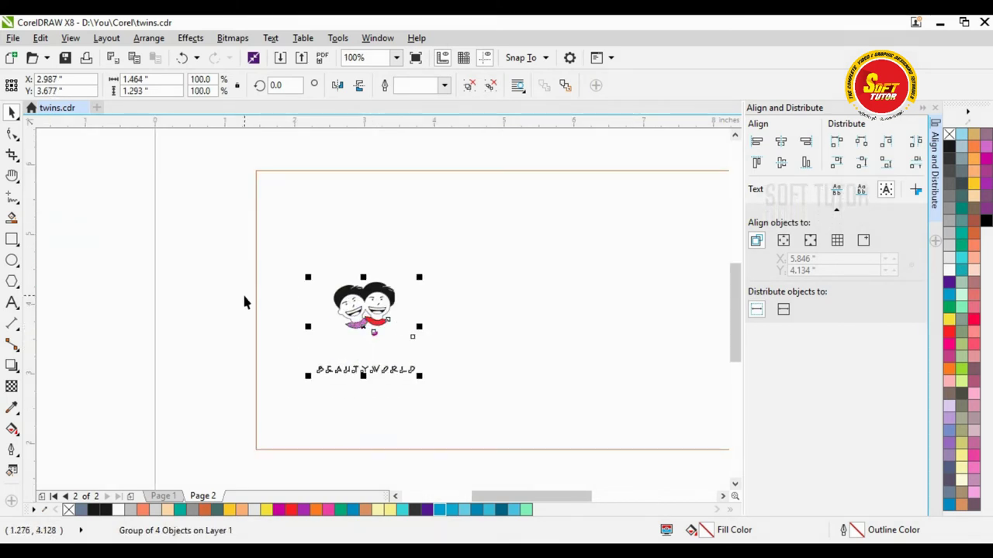
pyautogui.scroll(-2, 242, 292)
# - Ungroup the logo copy and fill the white Twins lettering and its i dot with 100% black
pyautogui.hotkey('ctrl', 'u')
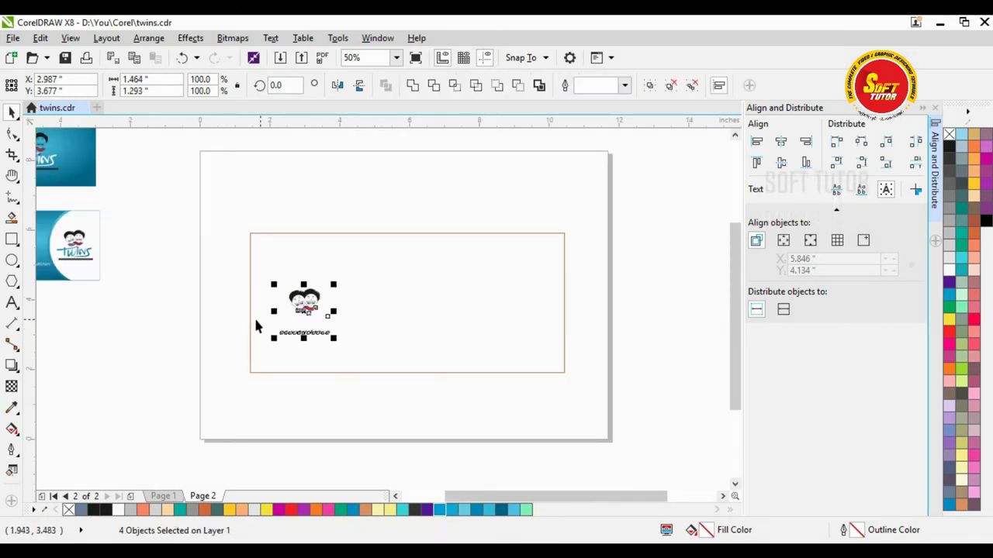
pyautogui.click(221, 312)
pyautogui.scroll(2, 263, 326)
pyautogui.moveTo(186, 308); pyautogui.dragTo(408, 354)
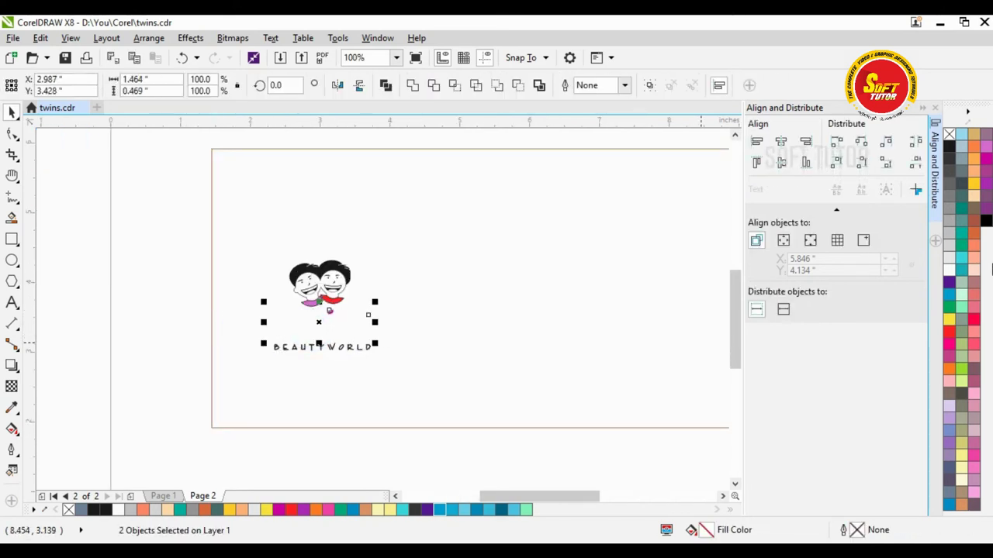
pyautogui.click(951, 146)
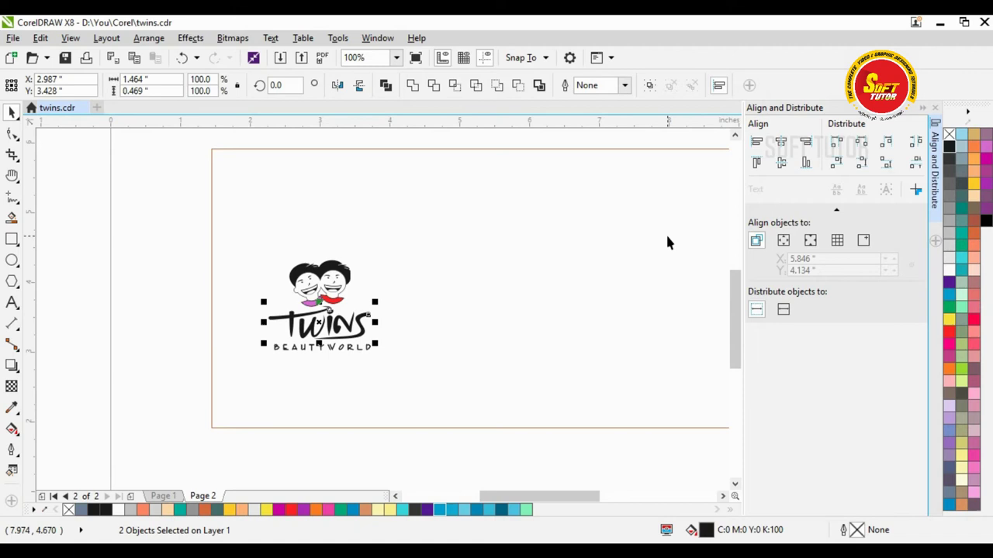
# - Fill the Twins lettering curve of the logo copy with Blue Purple
pyautogui.click(136, 223)
pyautogui.click(318, 328)
pyautogui.scroll(1, 323, 331)
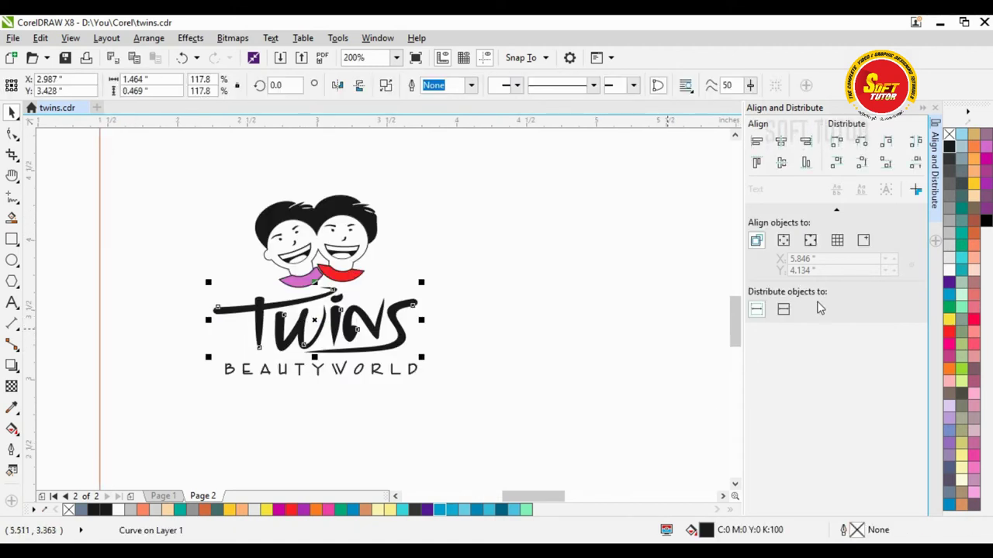
pyautogui.click(304, 510)
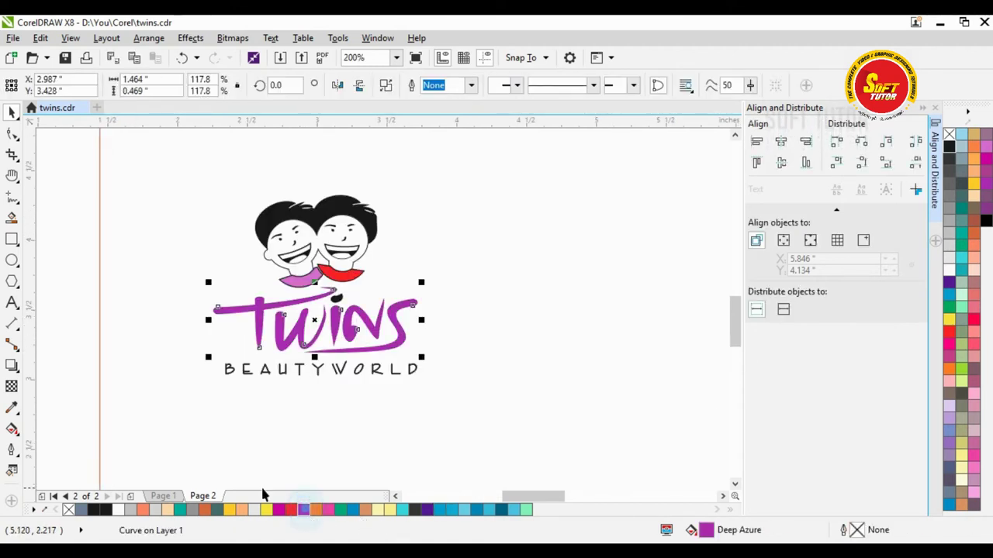
pyautogui.click(336, 303)
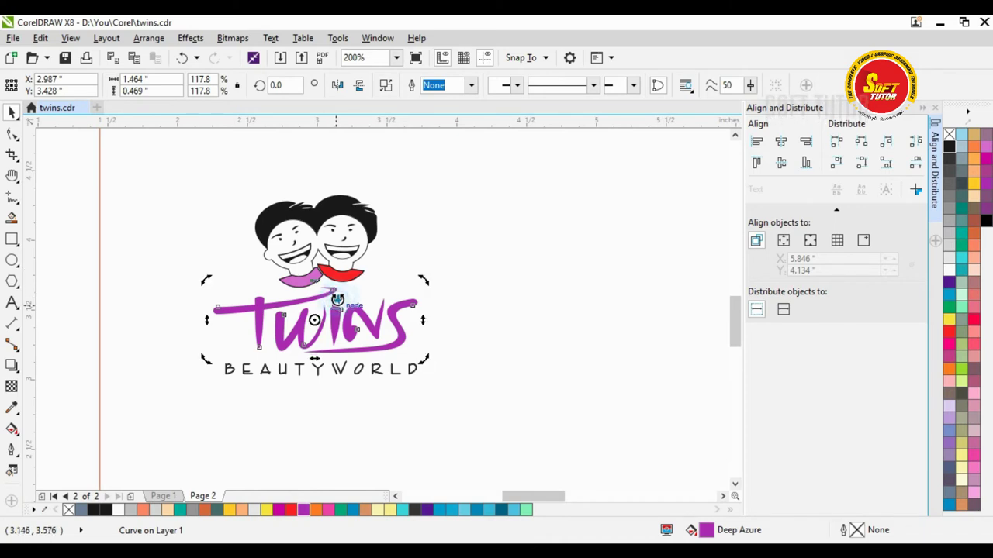
pyautogui.click(279, 509)
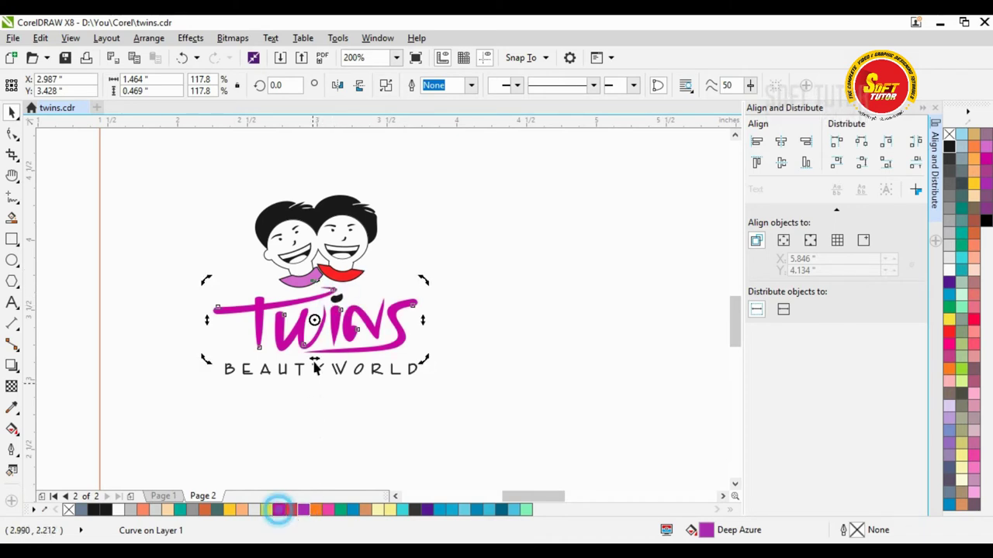
# - Fill the dot above the i in the Twins lettering with red
pyautogui.click(335, 297)
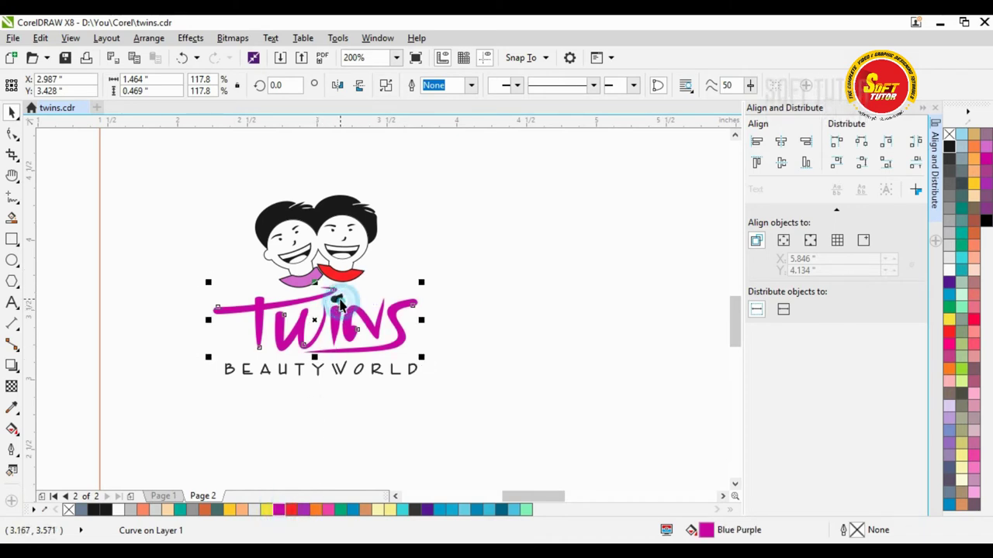
pyautogui.click(292, 510)
pyautogui.click(264, 380)
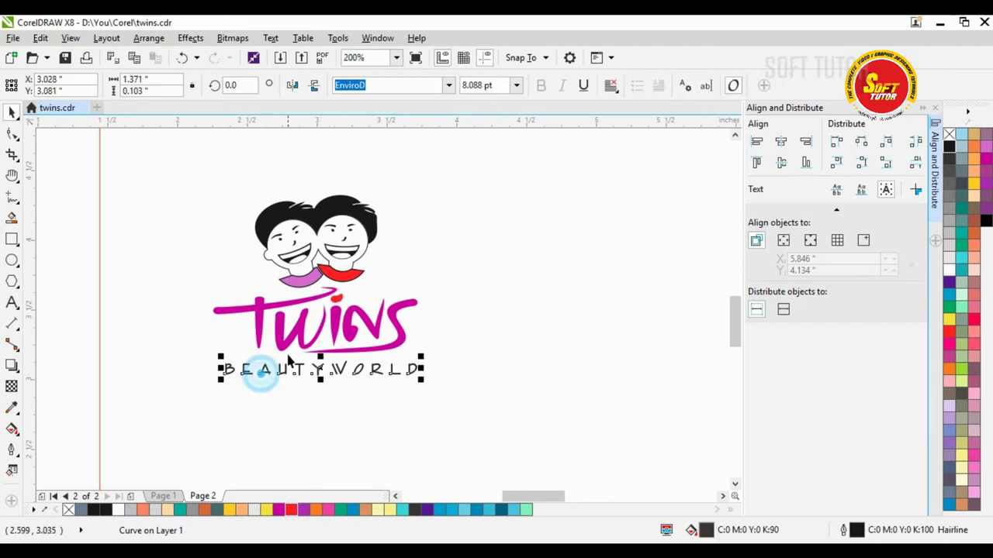
pyautogui.scroll(-2, 277, 327)
pyautogui.click(102, 321)
# - Copy the grouped contact details from the white-and-blue business card to below the logo and fill them with 100% black
pyautogui.scroll(-2, 221, 332)
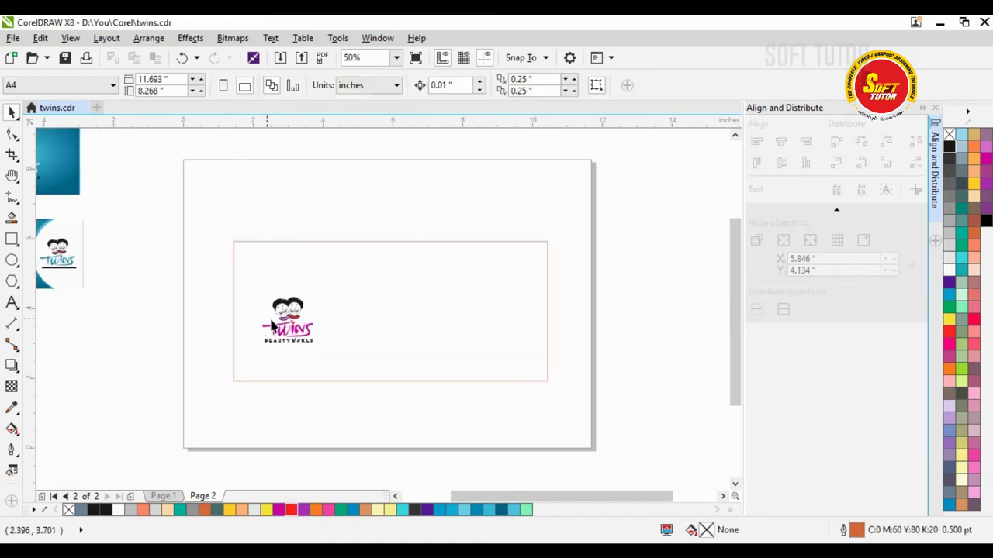
pyautogui.moveTo(166, 307); pyautogui.dragTo(274, 311)
pyautogui.click(109, 262)
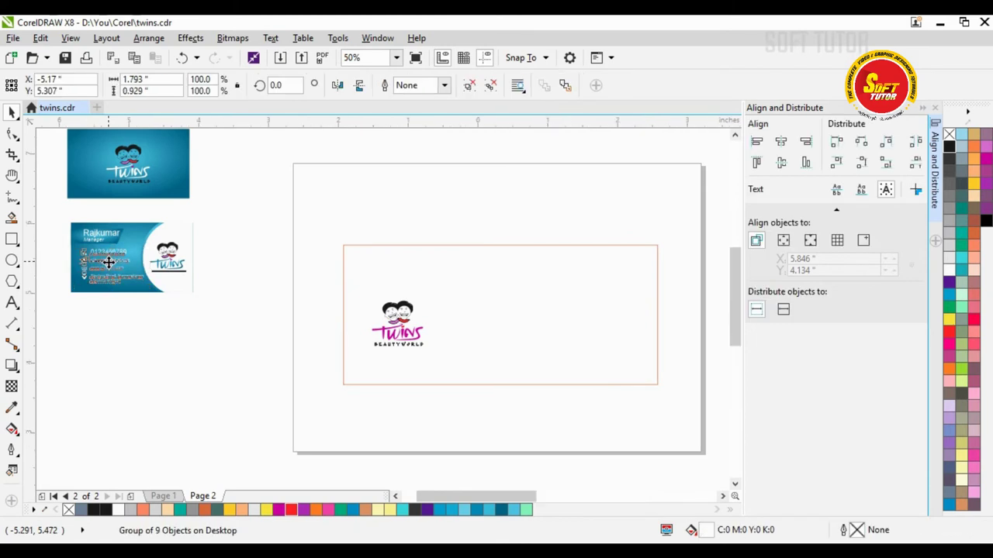
pyautogui.scroll(2, 109, 262)
pyautogui.scroll(-2, 106, 278)
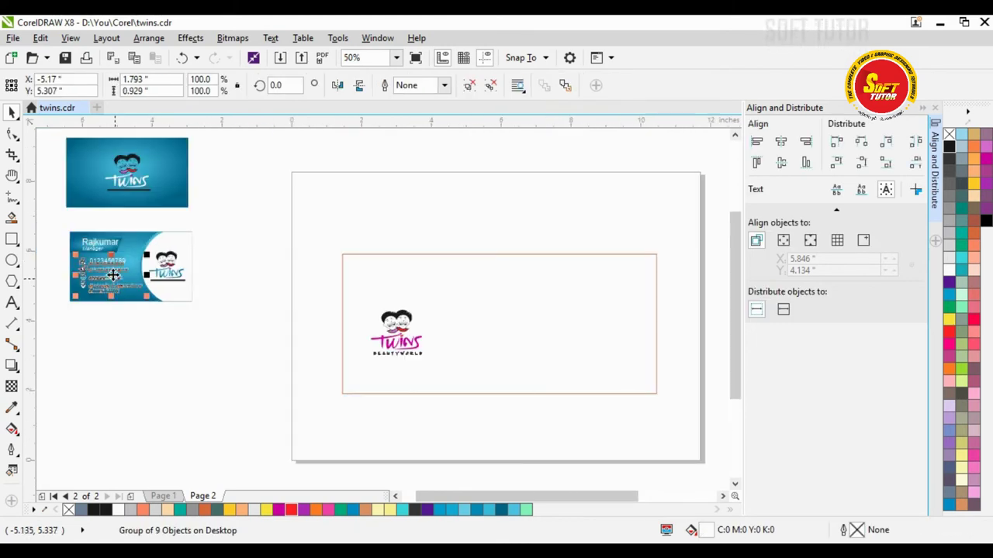
pyautogui.moveTo(117, 267); pyautogui.dragTo(403, 383)
pyautogui.scroll(2, 403, 383)
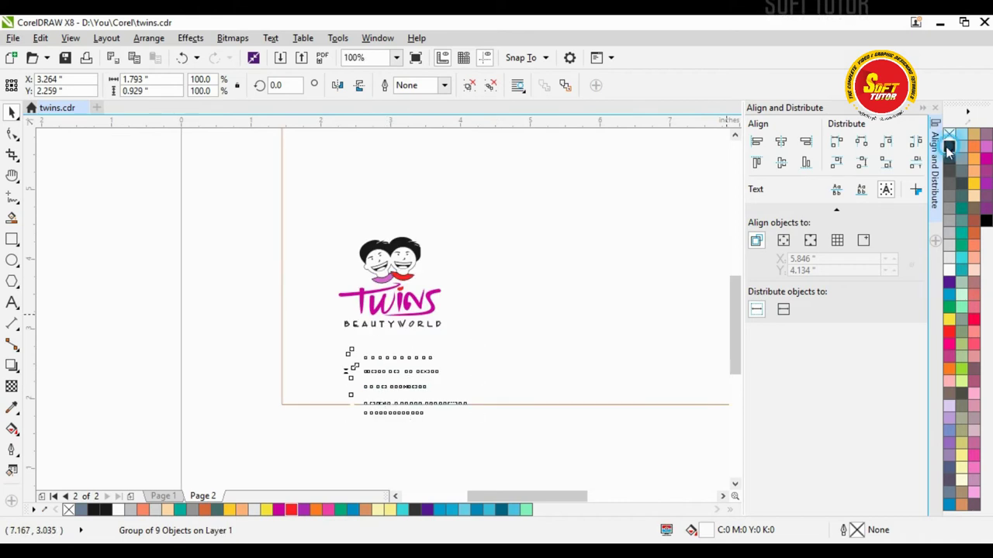
pyautogui.scroll(2, 441, 395)
pyautogui.click(85, 353)
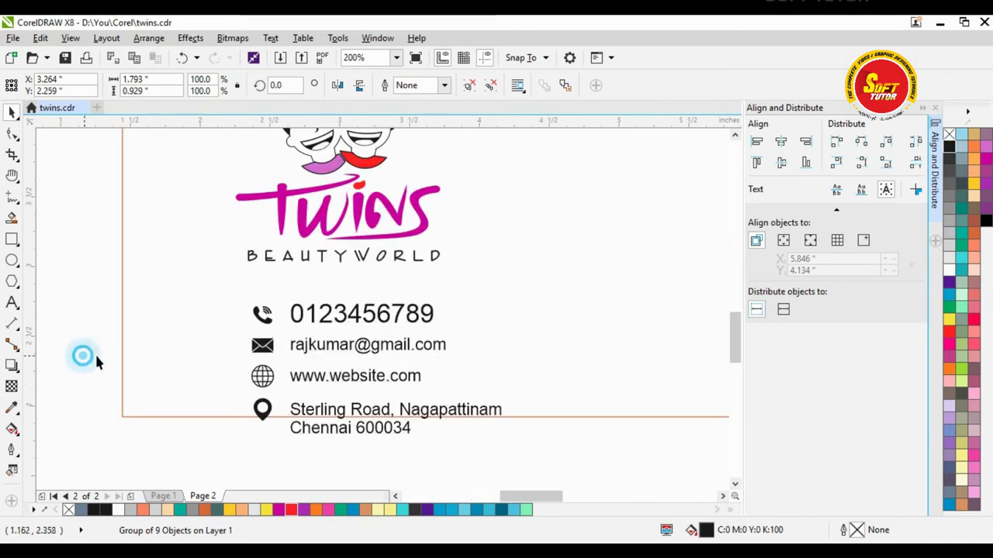
# - Ungroup the contact details and move the website and address lines with their icons into a second column beside the phone and e-mail lines
pyautogui.scroll(-2, 206, 347)
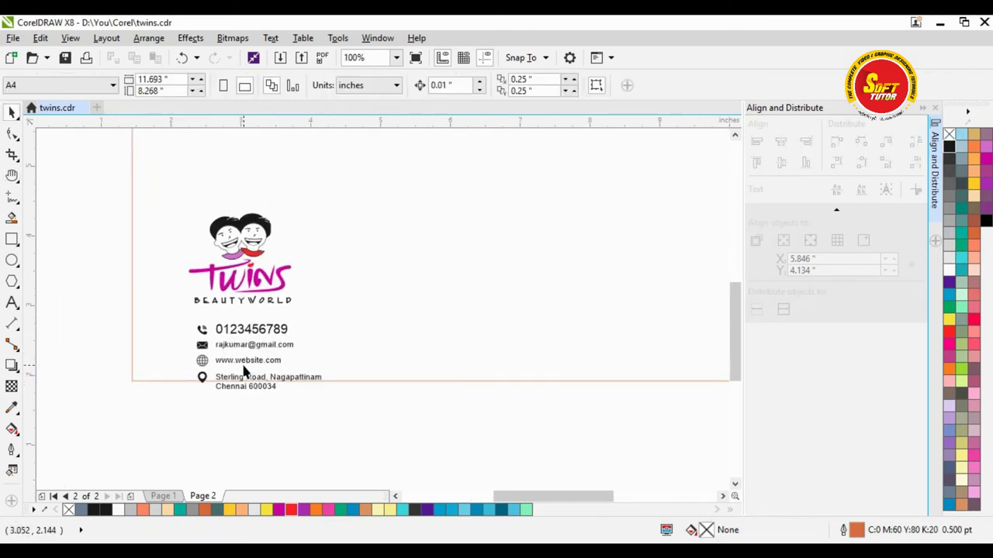
pyautogui.moveTo(242, 371); pyautogui.dragTo(243, 360)
pyautogui.click(234, 419)
pyautogui.scroll(2, 276, 365)
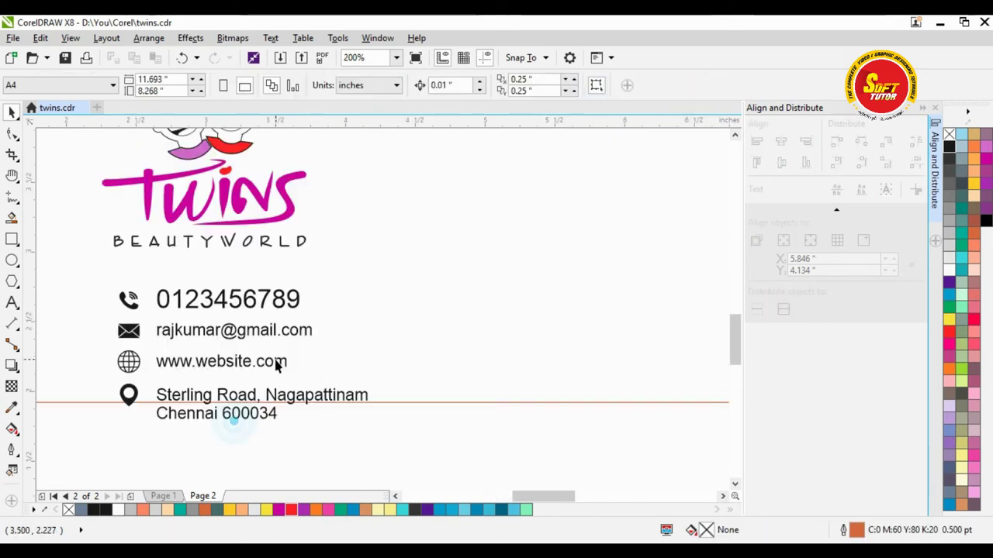
pyautogui.click(132, 361)
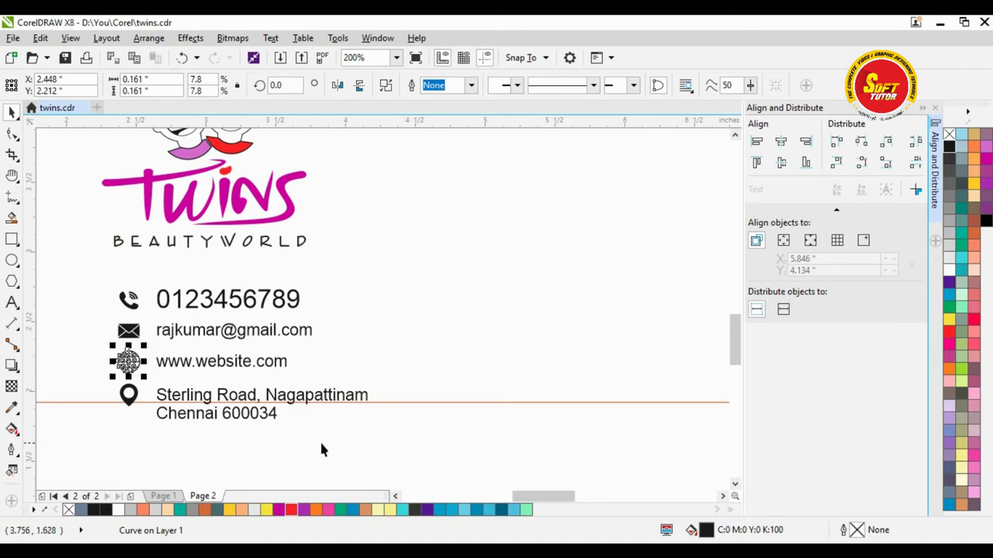
pyautogui.moveTo(27, 373); pyautogui.dragTo(104, 343)
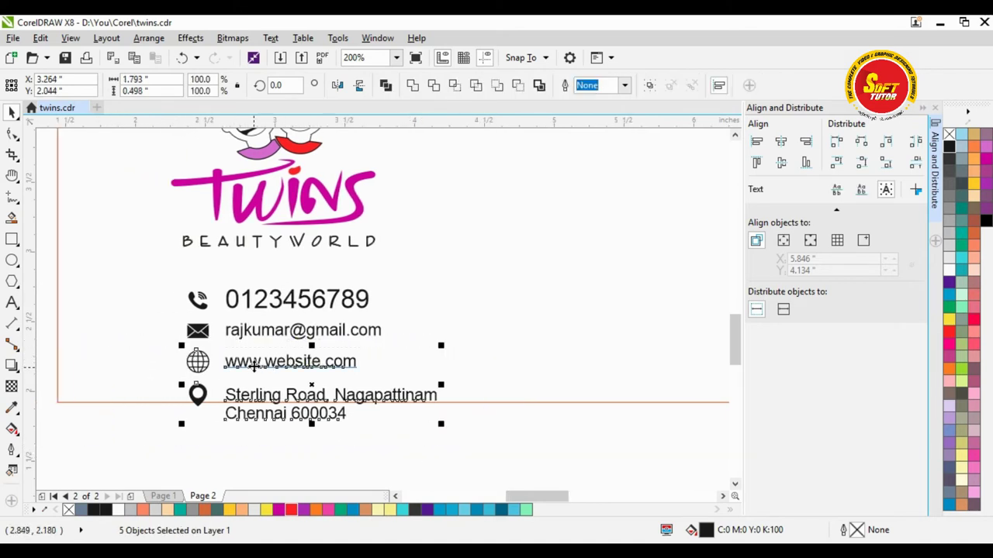
pyautogui.moveTo(255, 373); pyautogui.dragTo(481, 310)
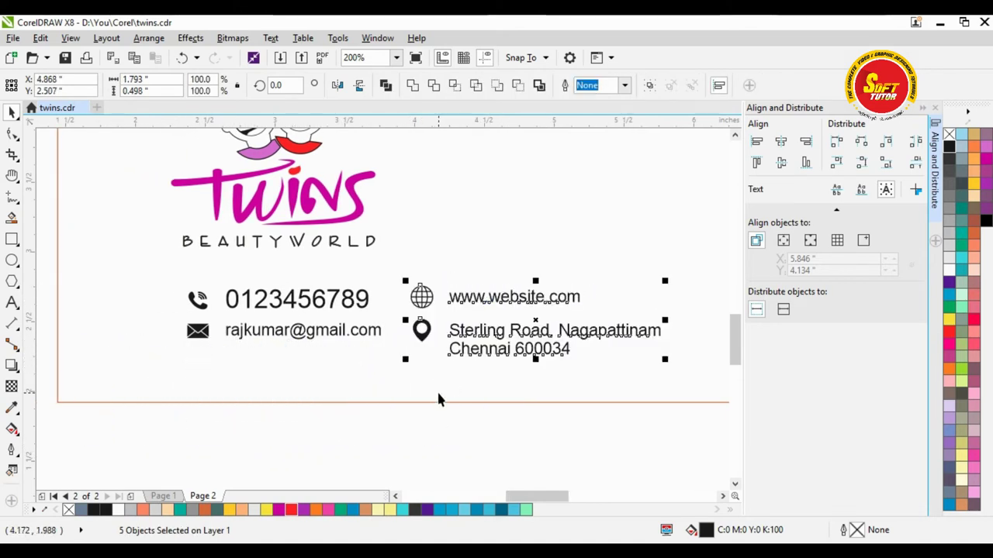
# - Group the two columns of contact details with their icons below the logo
pyautogui.scroll(-2, 284, 411)
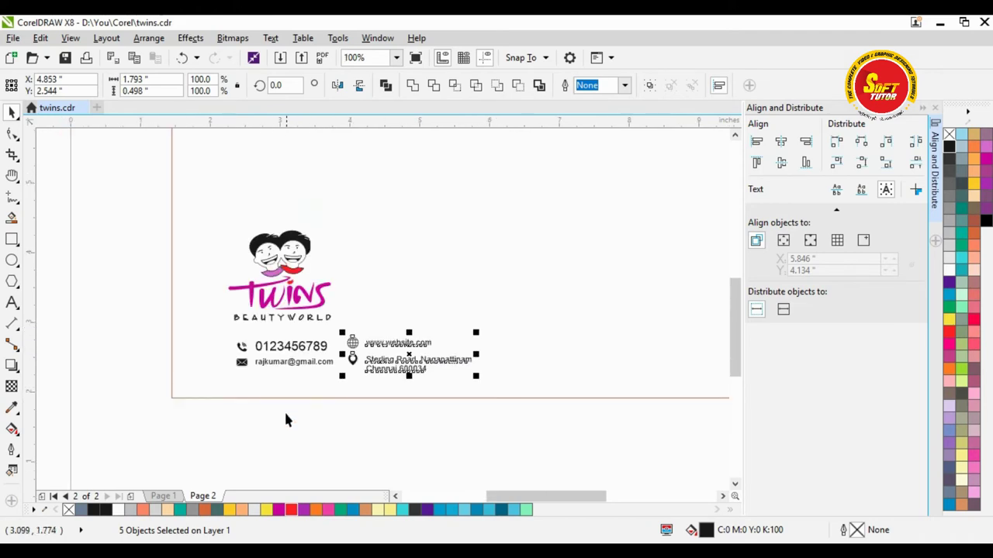
pyautogui.click(199, 322)
pyautogui.moveTo(159, 338); pyautogui.dragTo(178, 316)
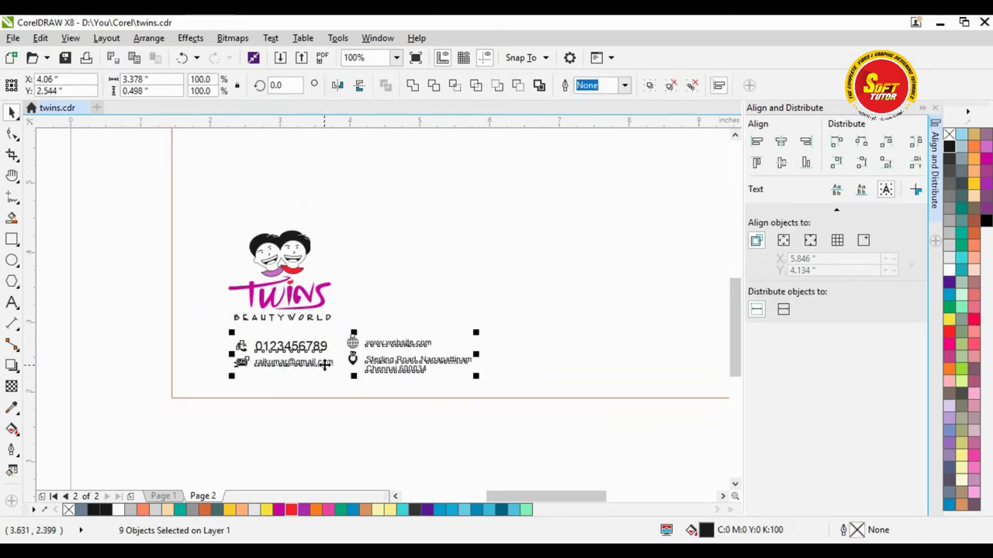
pyautogui.hotkey('ctrl', 'g')
pyautogui.click(450, 391)
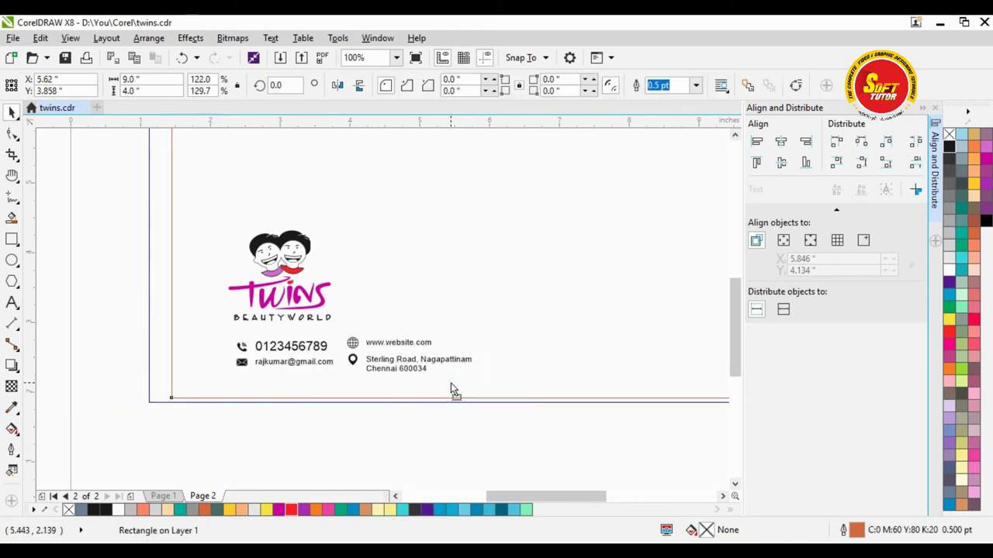
pyautogui.click(380, 422)
# - Group the faces, Twins lettering and BEAUTYWORLD text of the logo and enlarge the group to about 2.09 by 1.85 inches
pyautogui.click(314, 293)
pyautogui.moveTo(147, 224); pyautogui.dragTo(439, 330)
pyautogui.hotkey('ctrl', 'g')
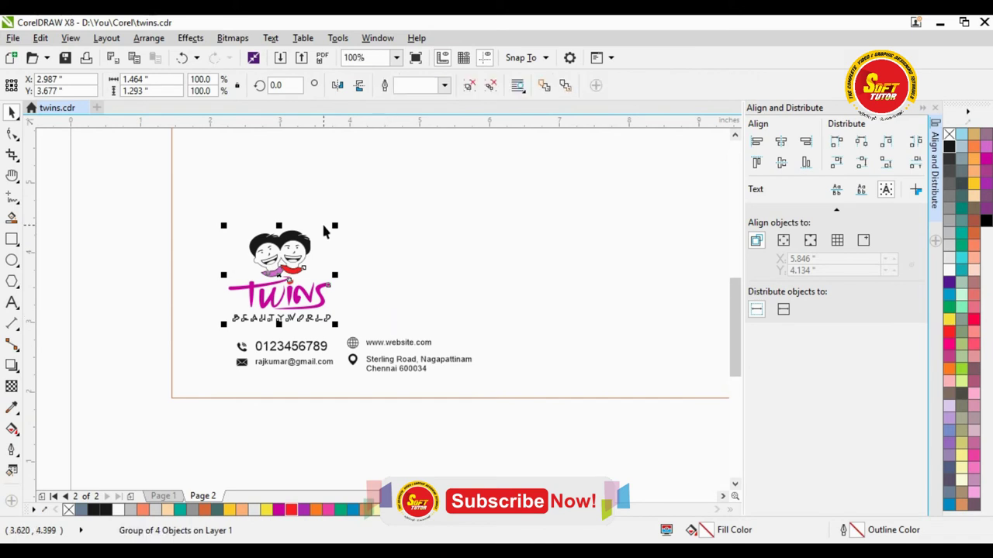
pyautogui.moveTo(334, 225); pyautogui.dragTo(383, 188)
pyautogui.click(301, 412)
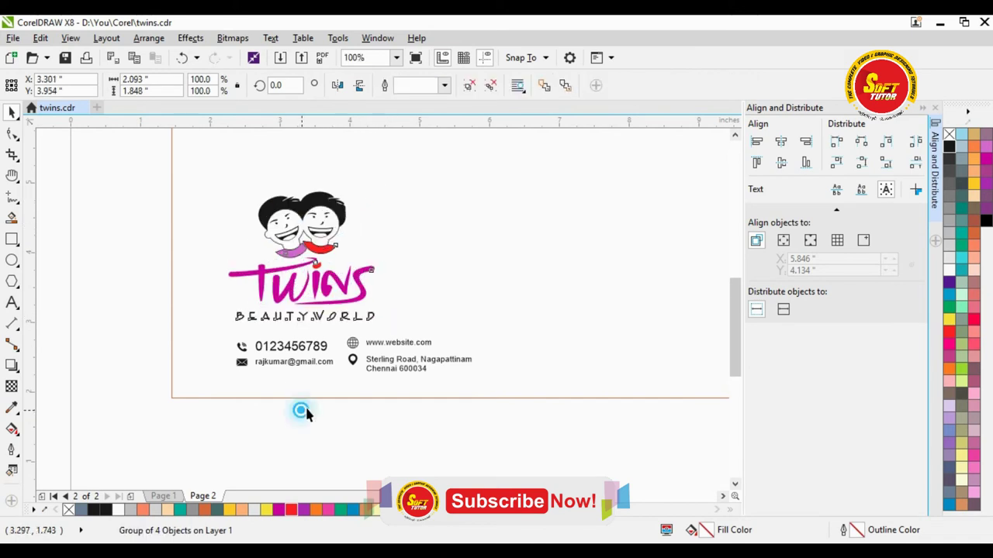
pyautogui.scroll(-2, 295, 399)
pyautogui.scroll(2, 295, 399)
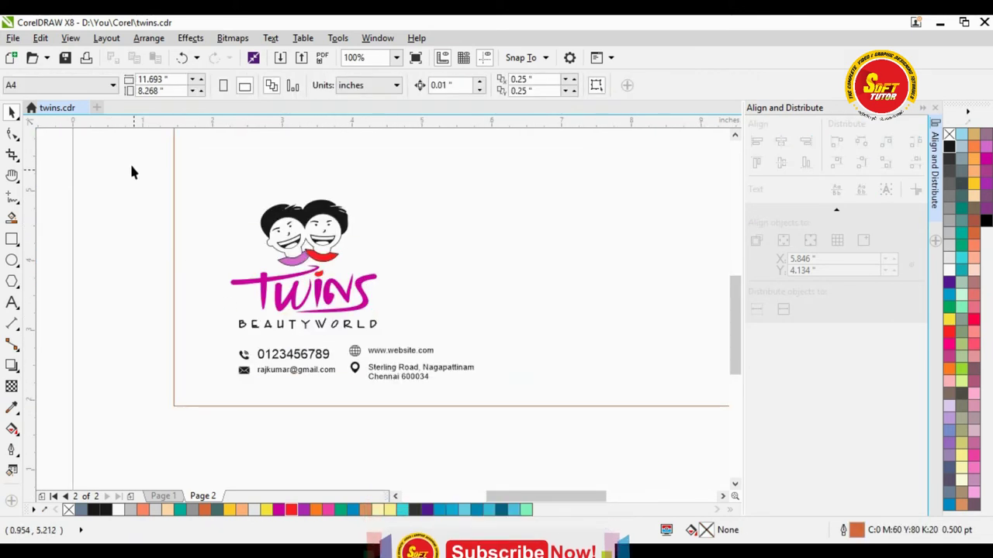
pyautogui.moveTo(142, 166); pyautogui.dragTo(530, 419)
pyautogui.press('l')
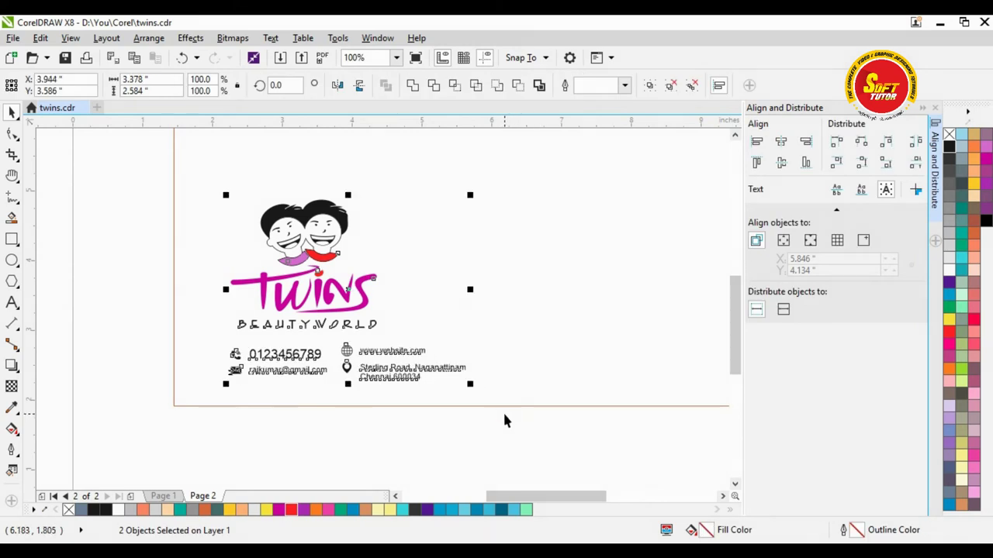
pyautogui.hotkey('ctrl', 'z')
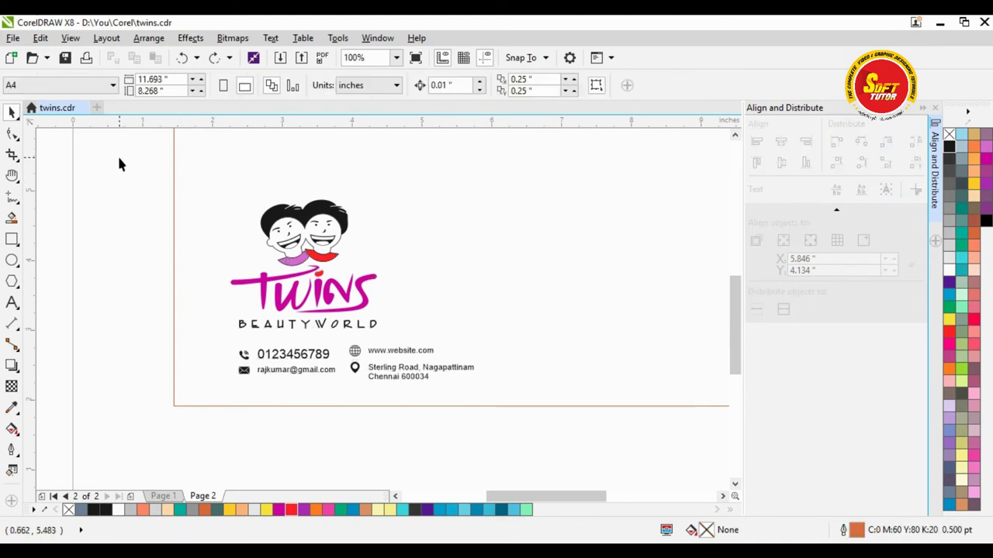
# - Left-align the logo with the contact details and shift both slightly toward the rectangle's left edge
pyautogui.moveTo(177, 150); pyautogui.dragTo(608, 415)
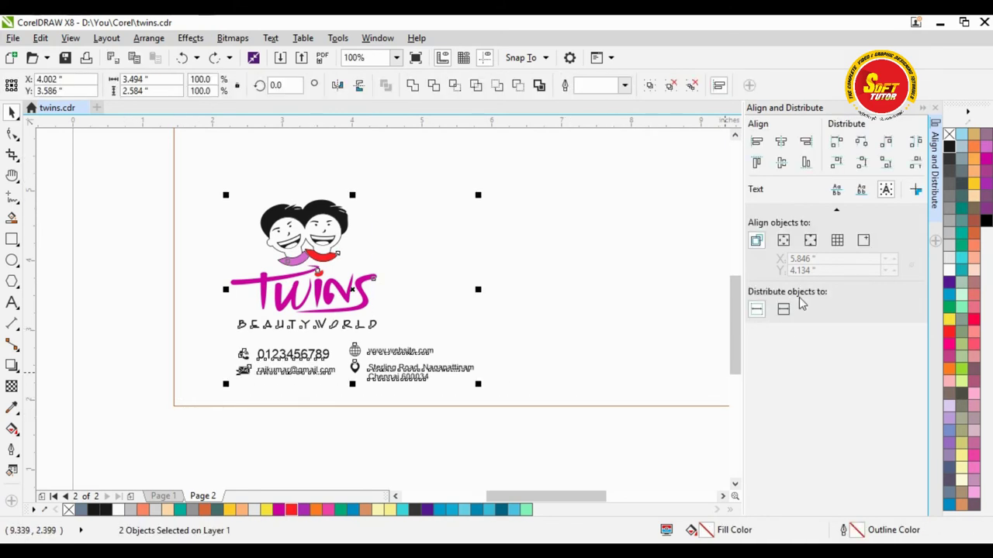
pyautogui.click(756, 142)
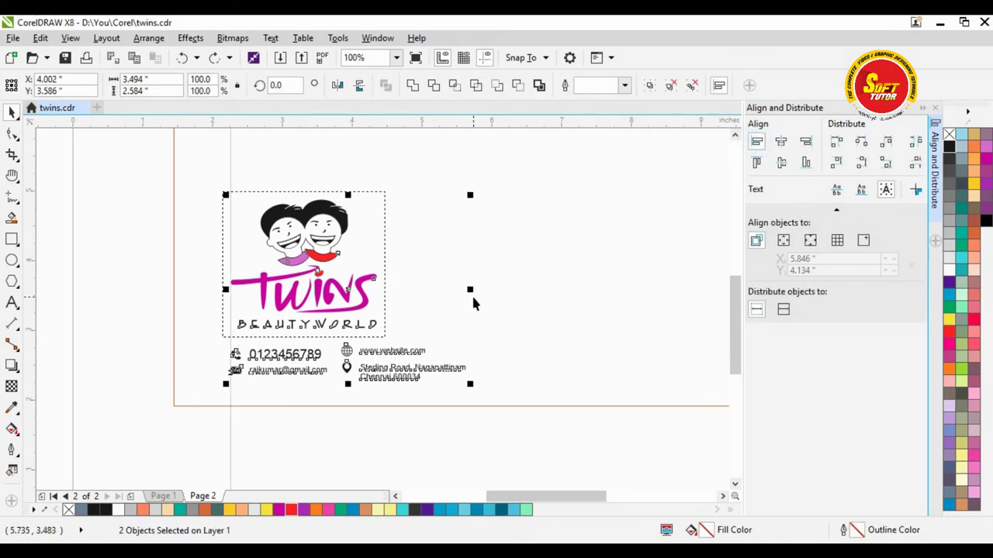
pyautogui.scroll(-2, 306, 326)
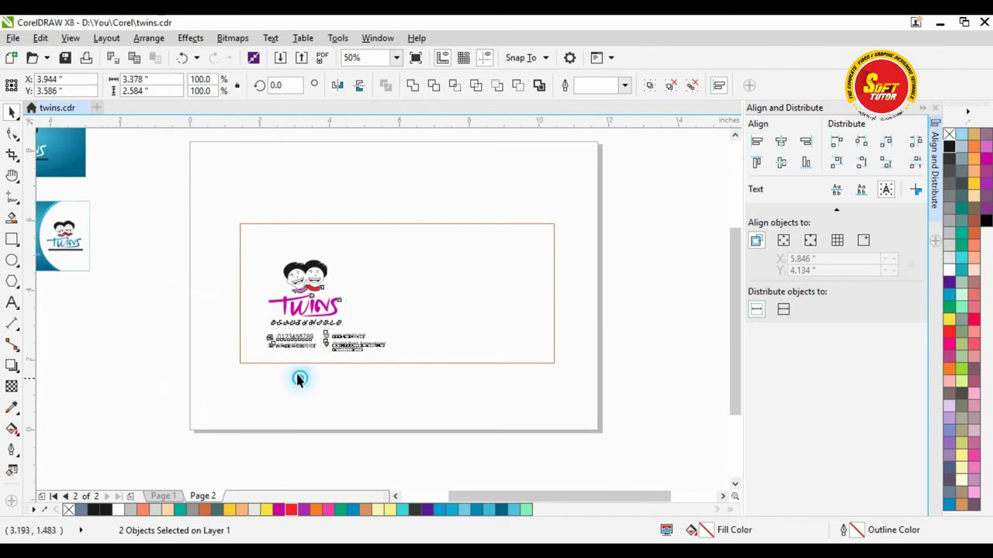
pyautogui.moveTo(381, 362); pyautogui.dragTo(376, 360)
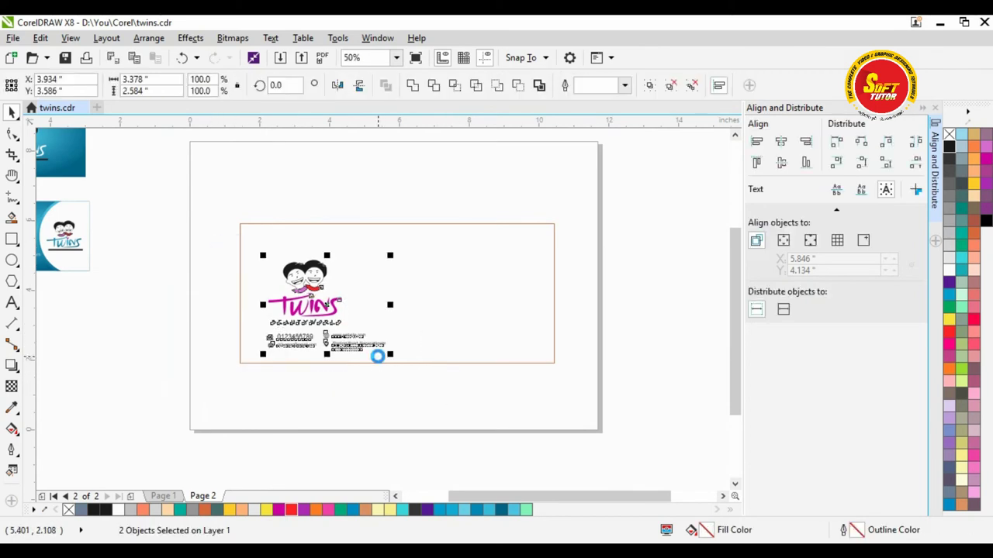
pyautogui.click(345, 400)
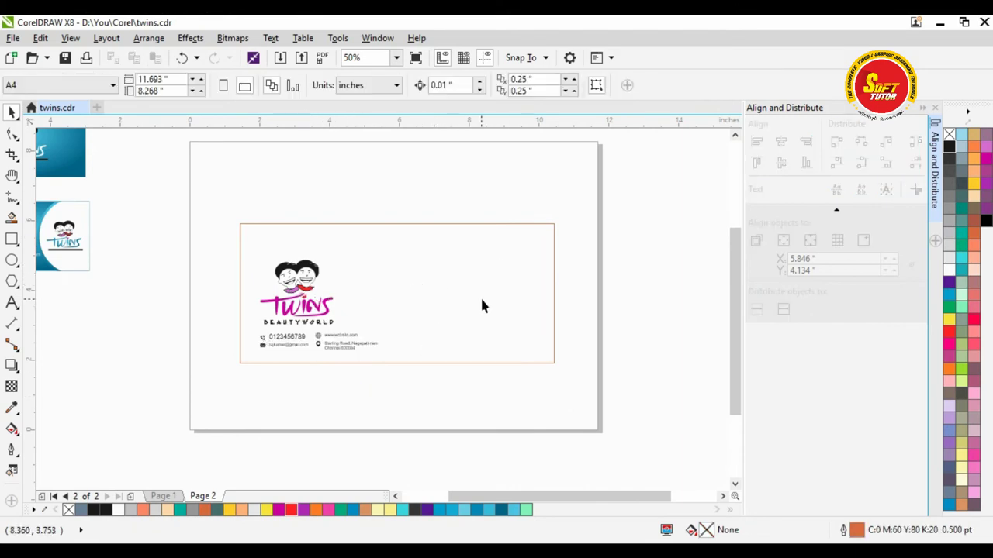
# - Add the Arial text "To," followed by a dotted line beside the logo and set its font size to 12 pt
pyautogui.press('F8')
pyautogui.click(428, 271)
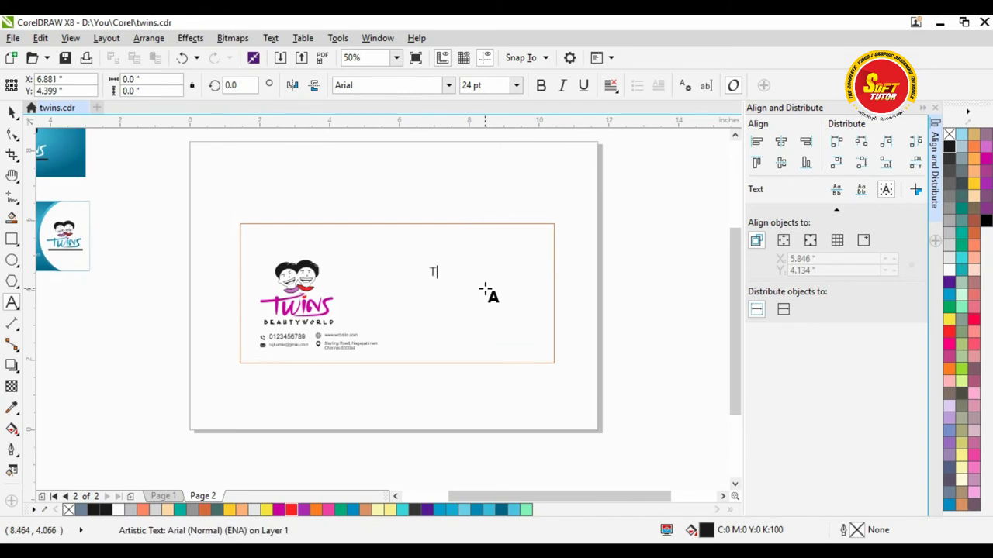
pyautogui.write('W')
pyautogui.hotkey('ctrl', 'a')
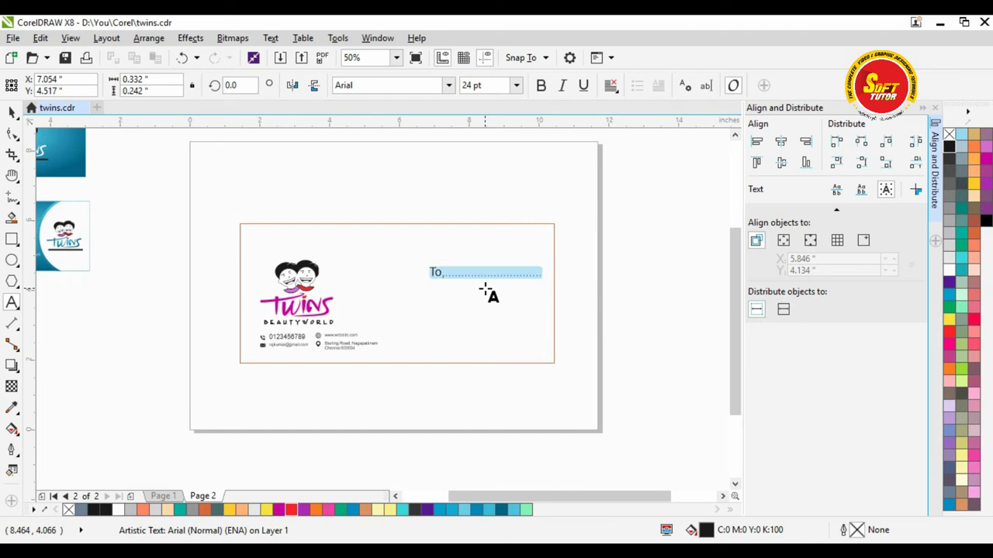
pyautogui.click(475, 86)
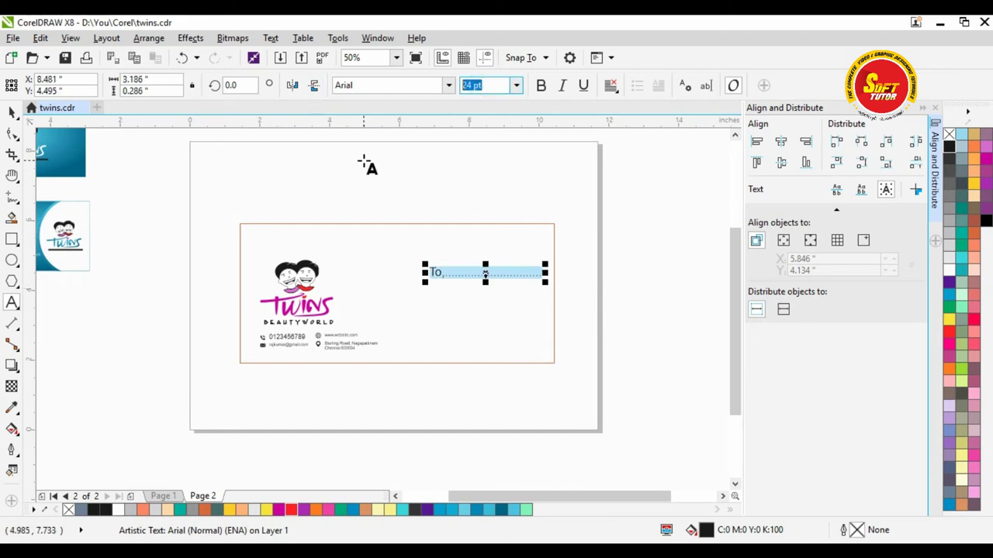
pyautogui.press('Return')
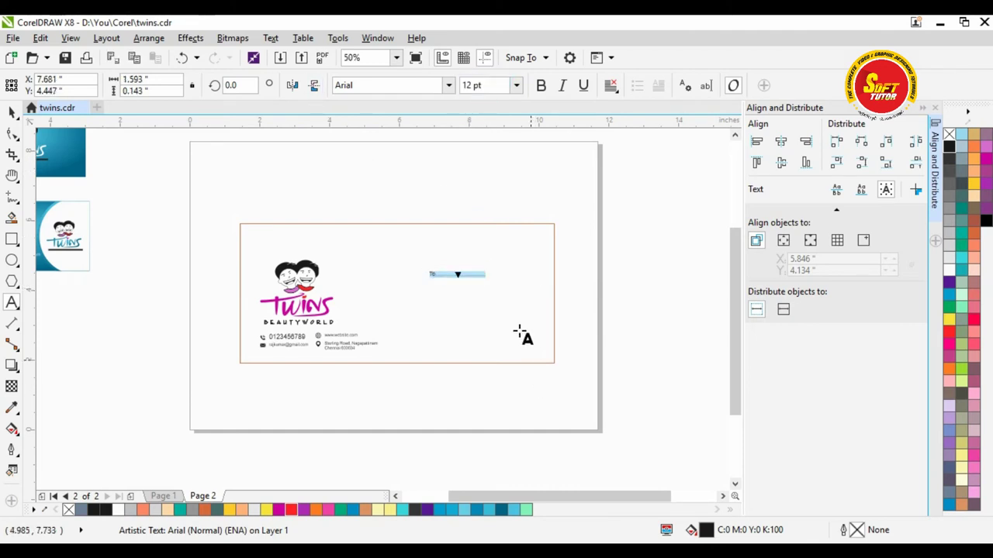
# - Lengthen the dotted line after "To," to about 3.17 inches in total and move the text slightly lower in the rectangle
pyautogui.scroll(2, 470, 284)
pyautogui.click(434, 245)
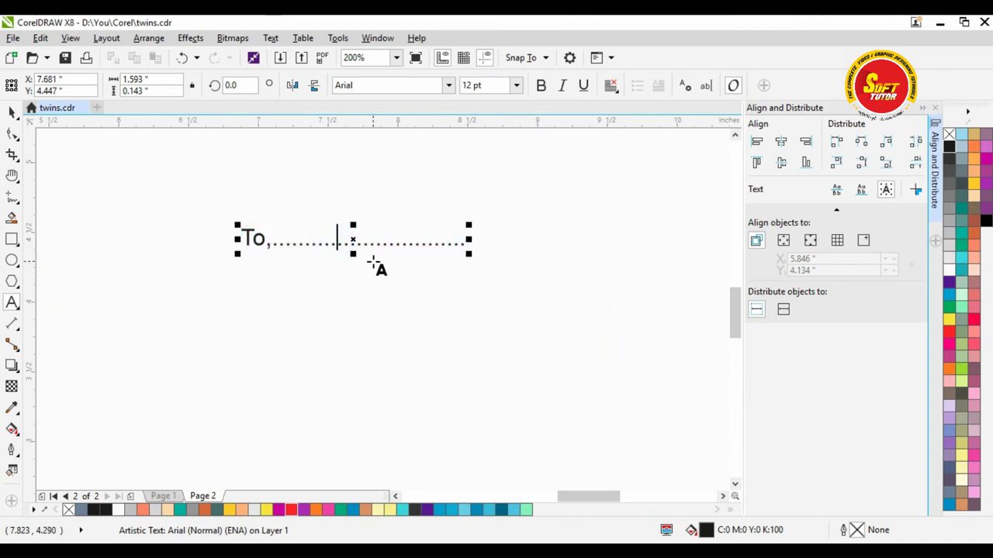
pyautogui.write('........................................')
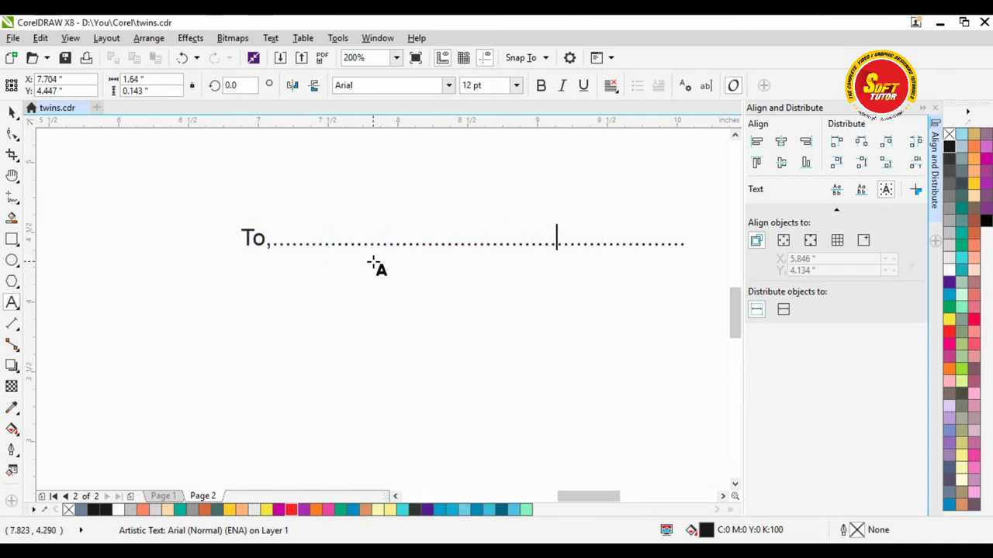
pyautogui.scroll(-1, 372, 272)
pyautogui.hotkey('ctrl', 'space')
pyautogui.moveTo(408, 259); pyautogui.dragTo(392, 301)
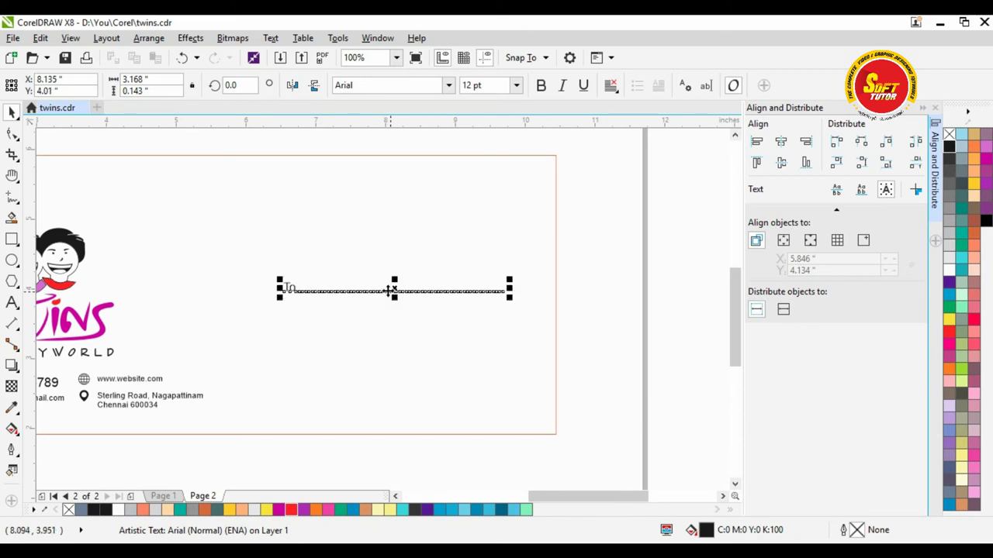
pyautogui.doubleClick(456, 298)
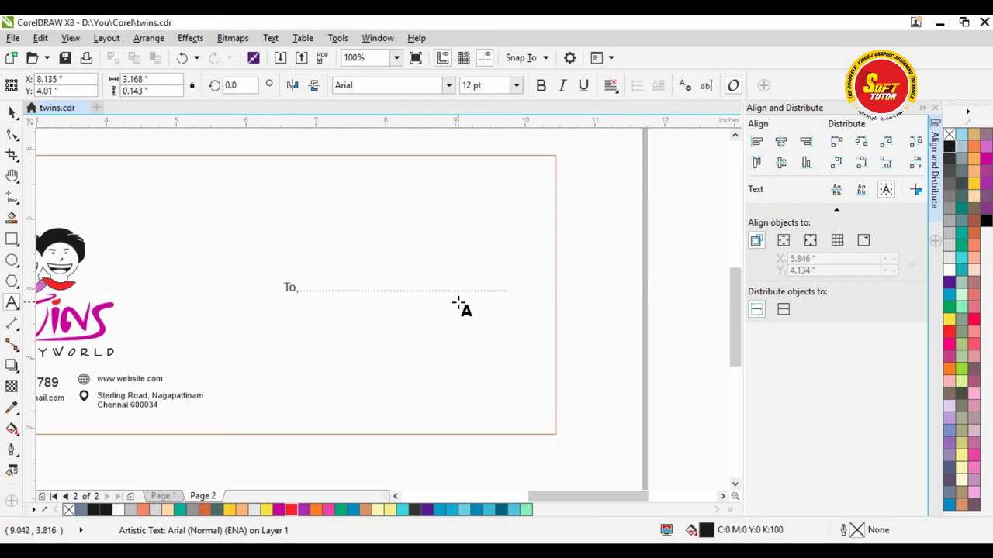
pyautogui.hotkey('ctrl', 'space')
pyautogui.scroll(-2, 367, 293)
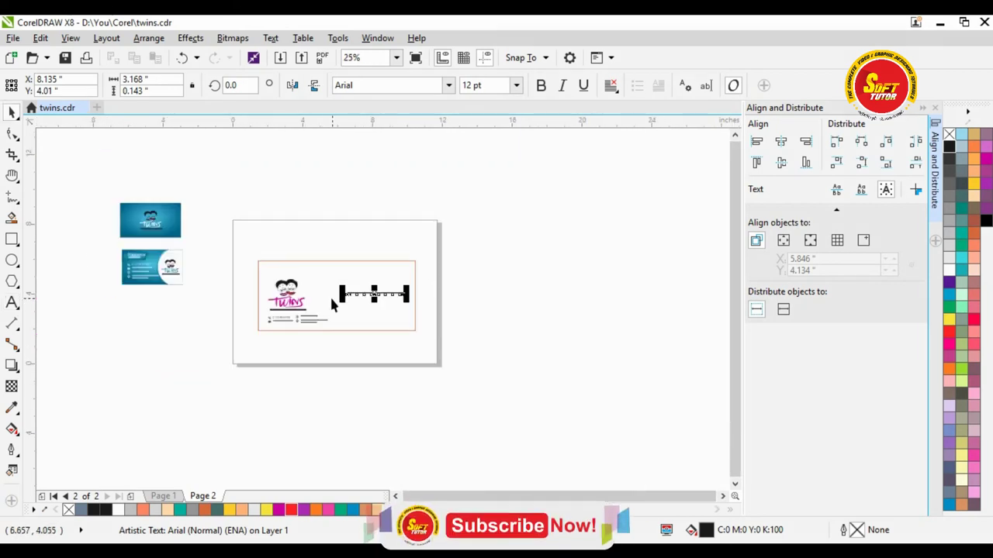
pyautogui.scroll(1, 358, 297)
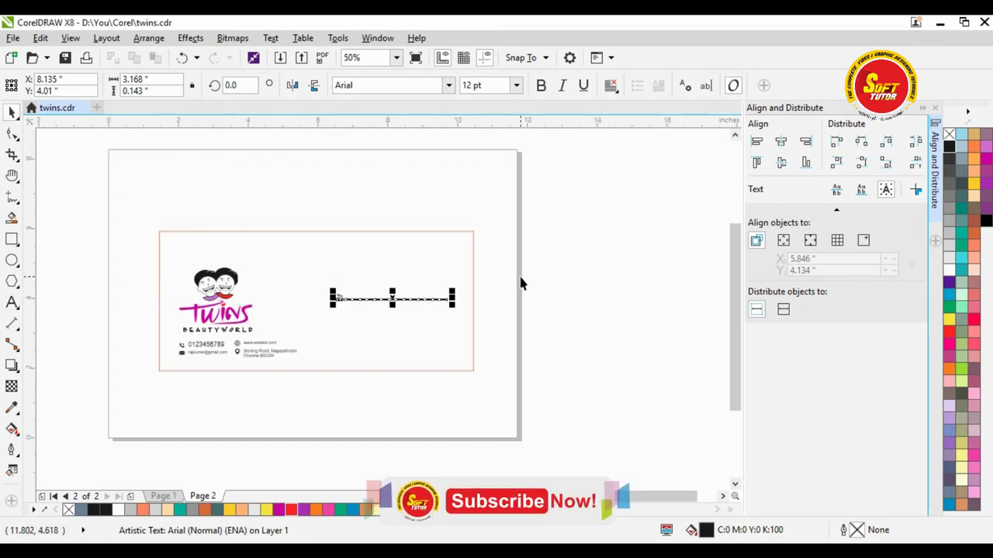
pyautogui.click(521, 278)
pyautogui.click(383, 301)
pyautogui.scroll(-1, 372, 298)
pyautogui.click(518, 262)
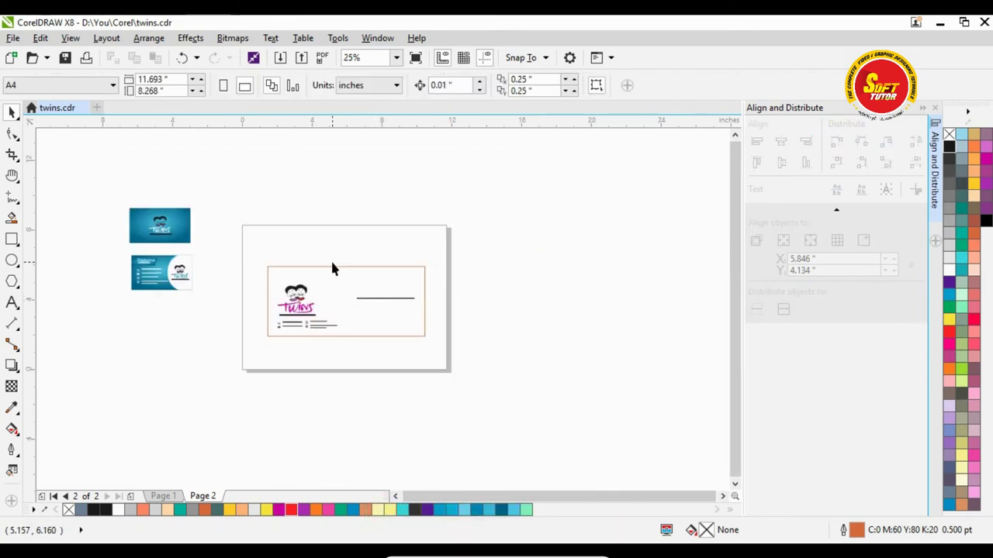
# - Group the 9 by 4 inch rectangle with the logo, contact details and "To," line
pyautogui.click(534, 216)
pyautogui.moveTo(243, 259); pyautogui.dragTo(494, 376)
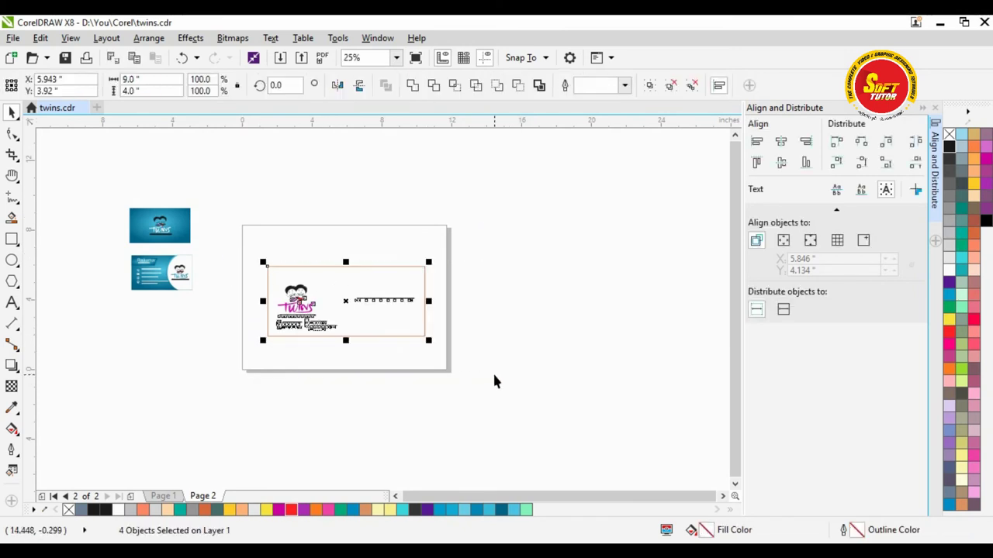
pyautogui.hotkey('ctrl', 'g')
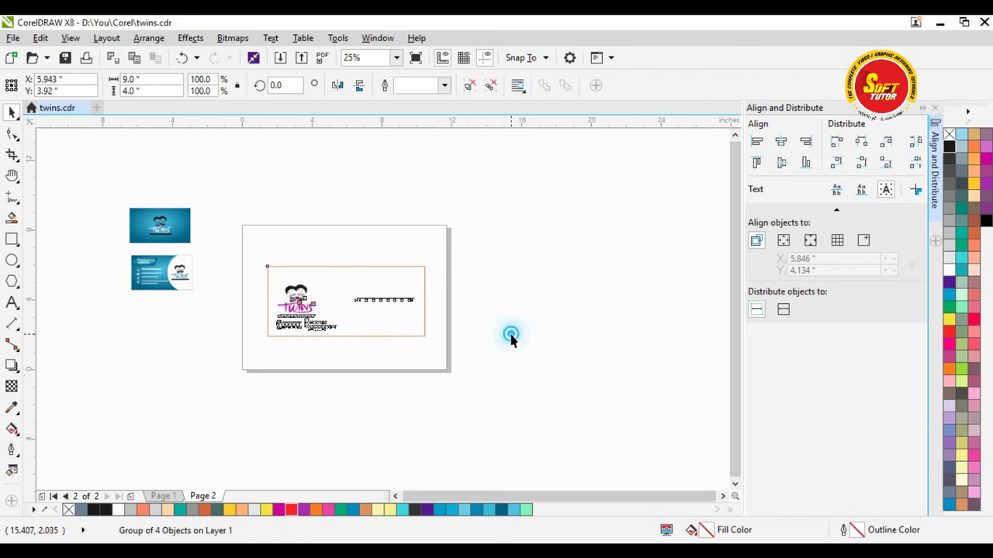
pyautogui.click(509, 337)
pyautogui.click(309, 301)
pyautogui.scroll(1, 309, 300)
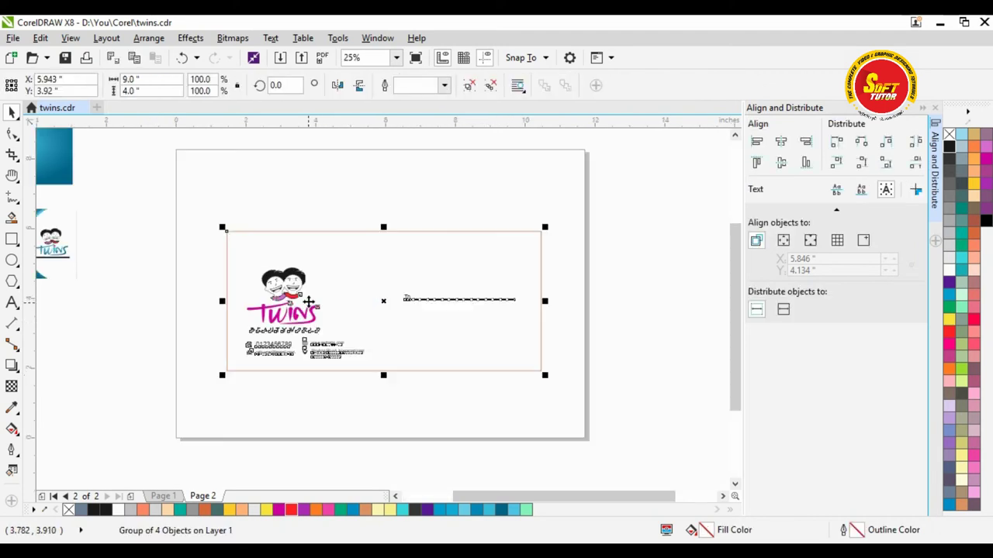
pyautogui.click(595, 314)
pyautogui.scroll(-1, 304, 275)
pyautogui.click(303, 278)
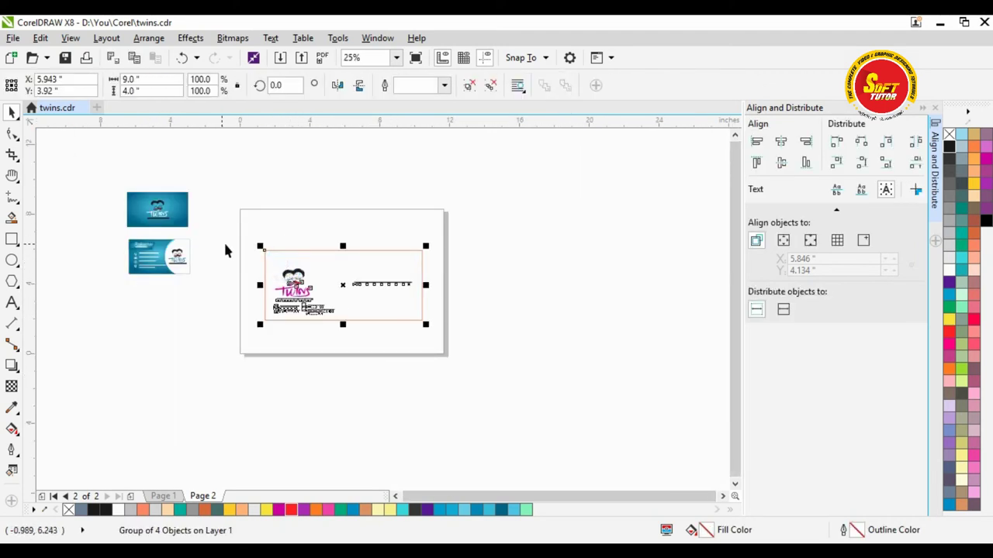
# - Switch the A4 page to portrait orientation
pyautogui.click(374, 182)
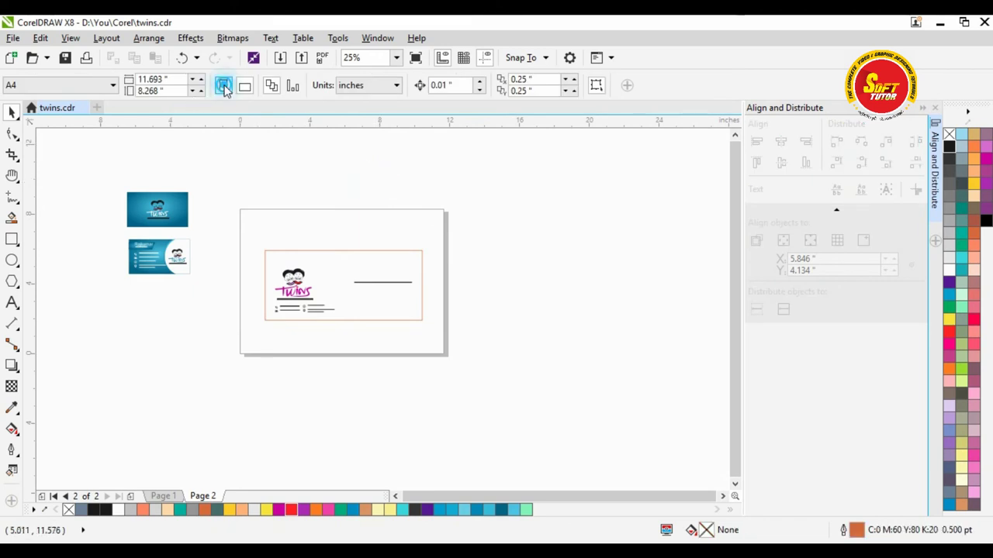
pyautogui.click(224, 89)
pyautogui.click(452, 203)
pyautogui.click(321, 268)
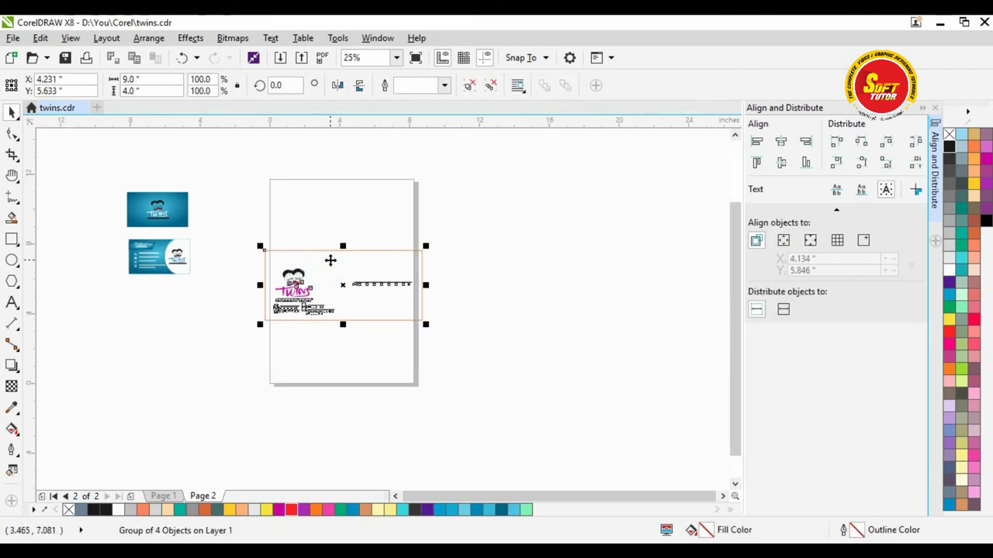
pyautogui.click(331, 260)
pyautogui.moveTo(426, 246); pyautogui.dragTo(382, 370)
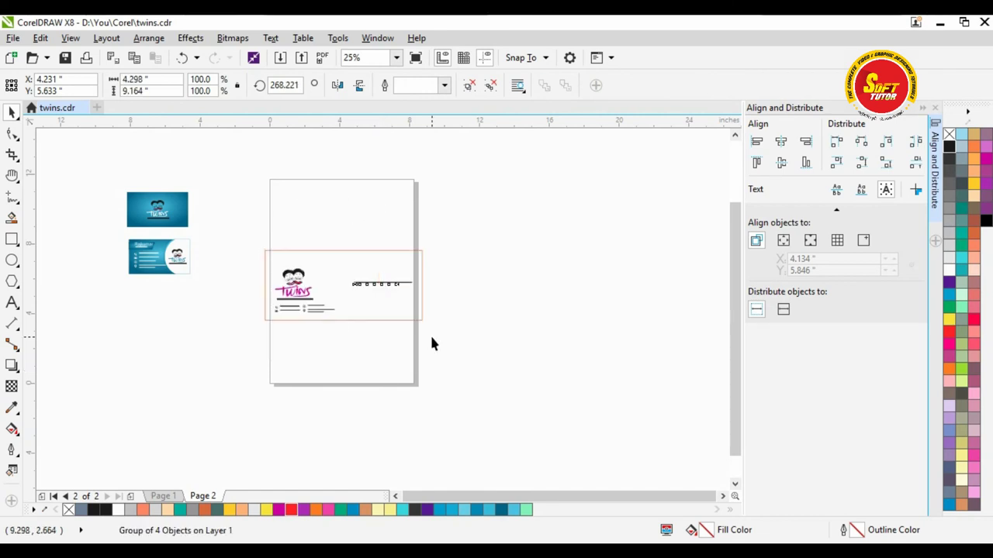
pyautogui.doubleClick(280, 85)
pyautogui.write('0')
pyautogui.press('Return')
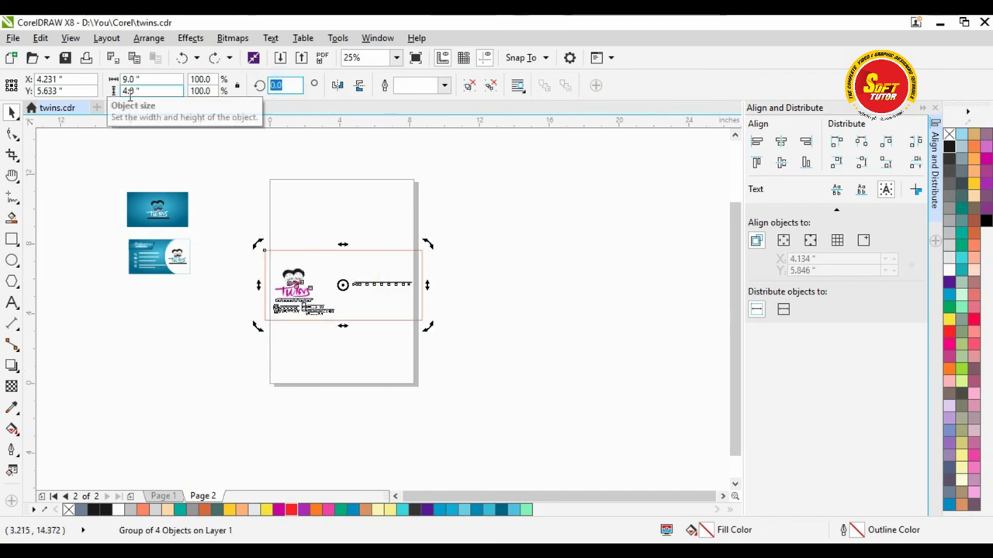
# - Set the rotation angle of the envelope group to 90 degrees
pyautogui.write('90')
pyautogui.press('Return')
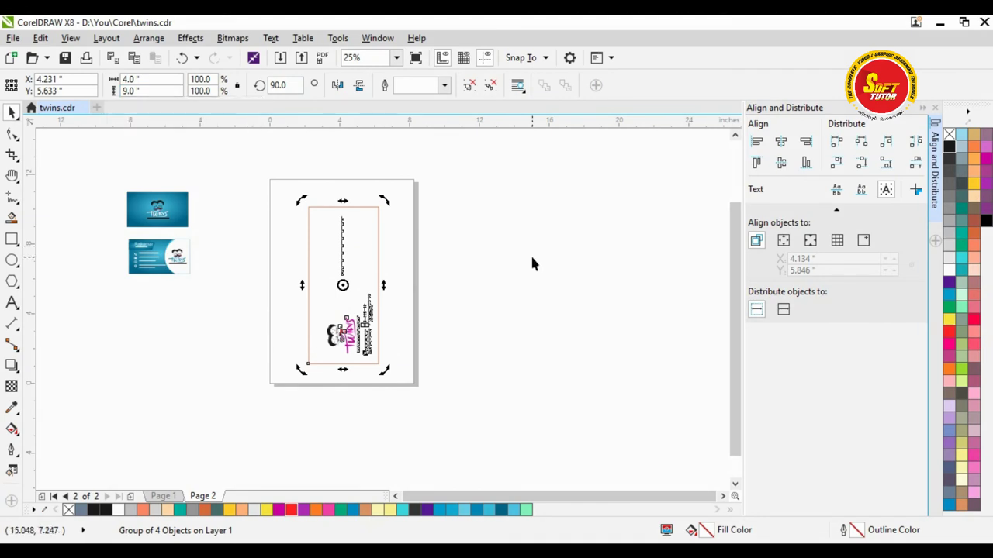
pyautogui.click(491, 255)
# - Rotate the envelope group about half a turn so that its logo end points to the top of the page
pyautogui.click(365, 251)
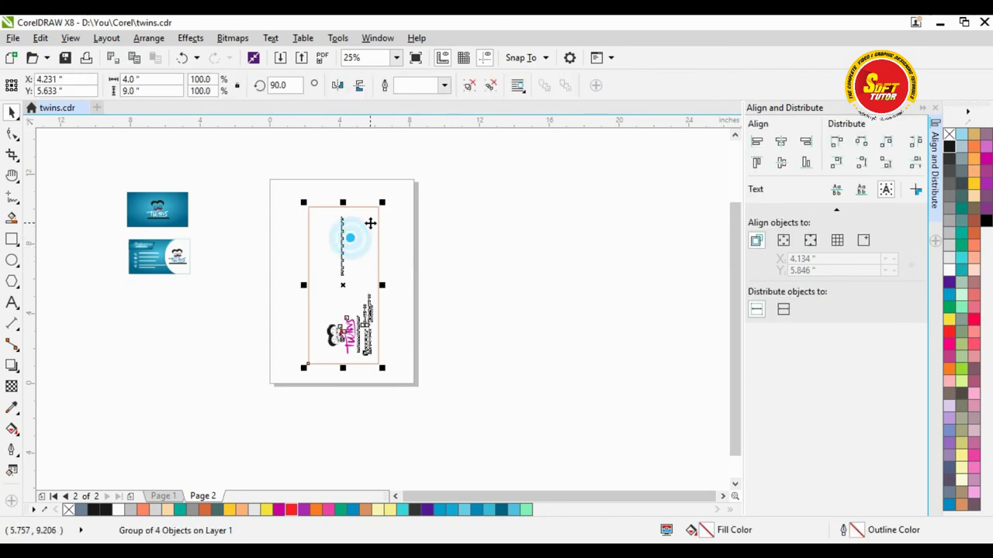
pyautogui.click(349, 234)
pyautogui.moveTo(384, 199); pyautogui.dragTo(313, 364)
pyautogui.click(472, 275)
pyautogui.scroll(2, 344, 224)
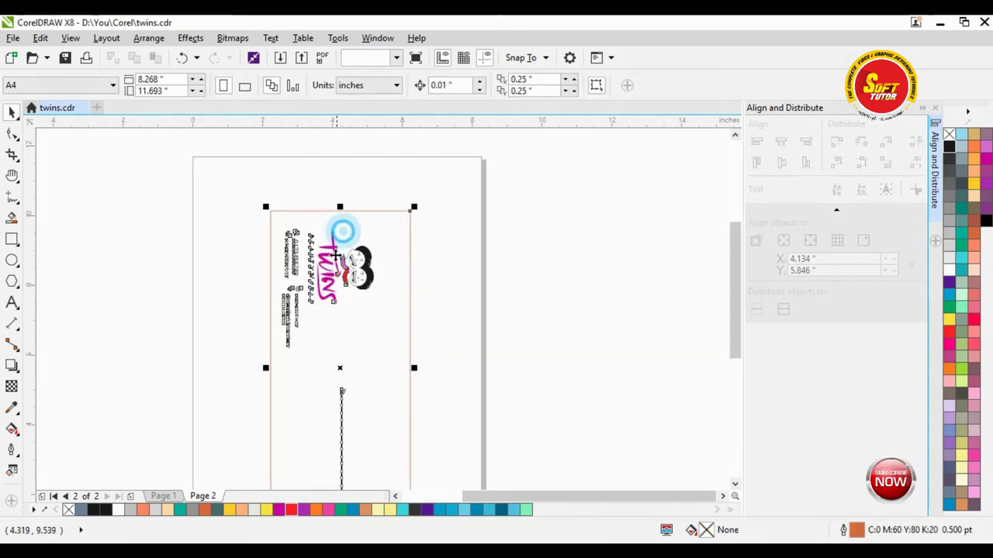
# - Move the rotated envelope group closer to the top edge of page 2
pyautogui.moveTo(344, 224); pyautogui.dragTo(338, 239)
pyautogui.click(587, 243)
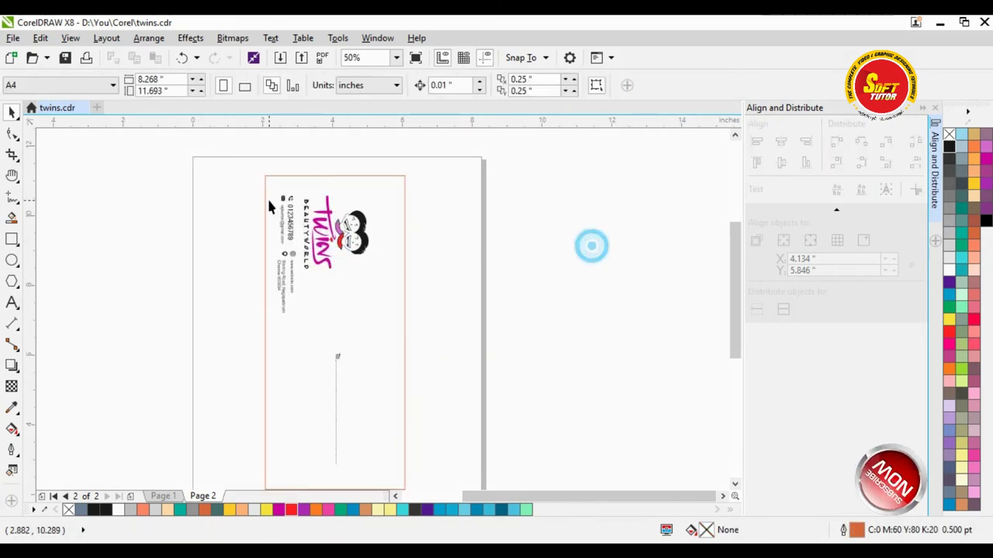
pyautogui.scroll(-2, 436, 220)
pyautogui.scroll(2, 306, 184)
pyautogui.click(292, 224)
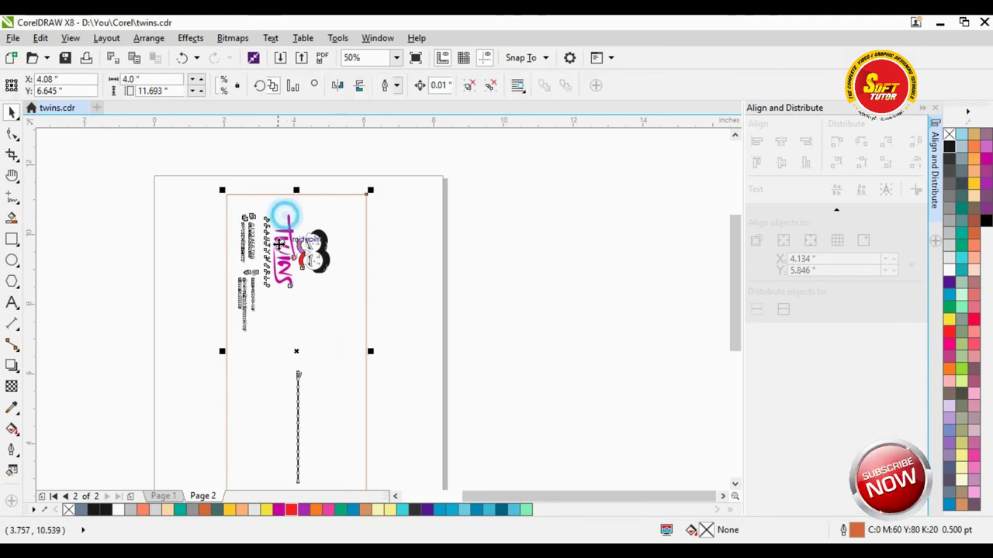
pyautogui.click(482, 250)
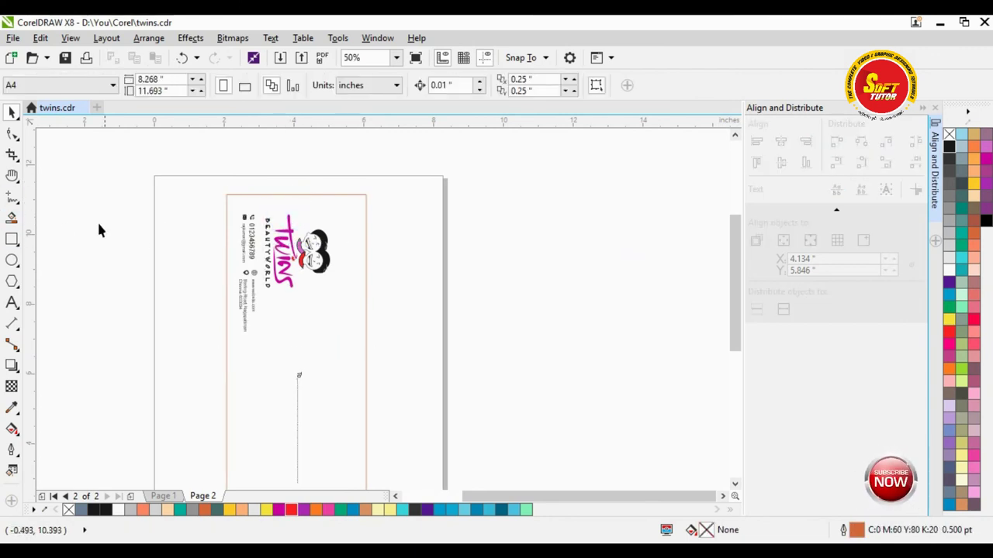
# - Add a page-sized rectangle and align the envelope group to its horizontal centre and top edge
pyautogui.doubleClick(12, 239)
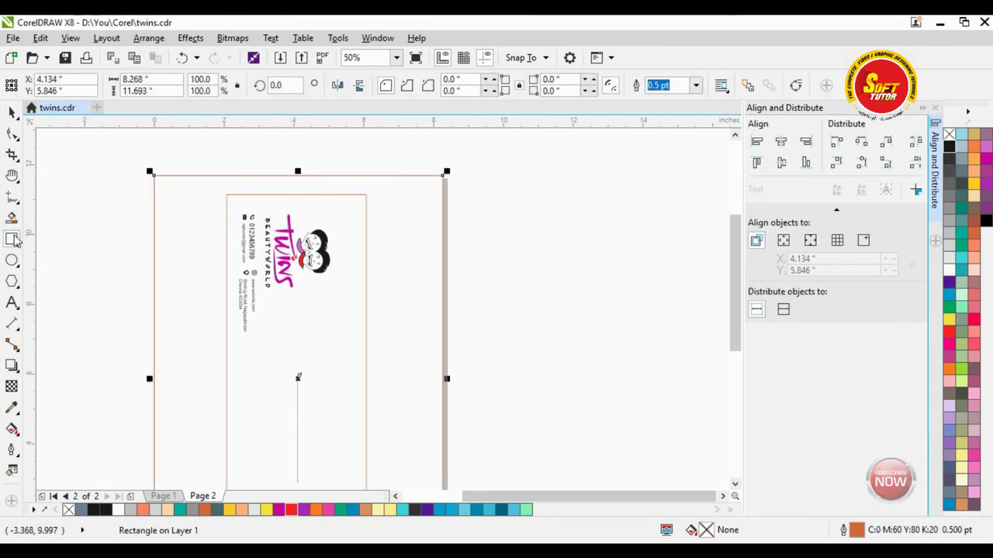
pyautogui.press('space')
pyautogui.click(349, 210)
pyautogui.click(317, 210)
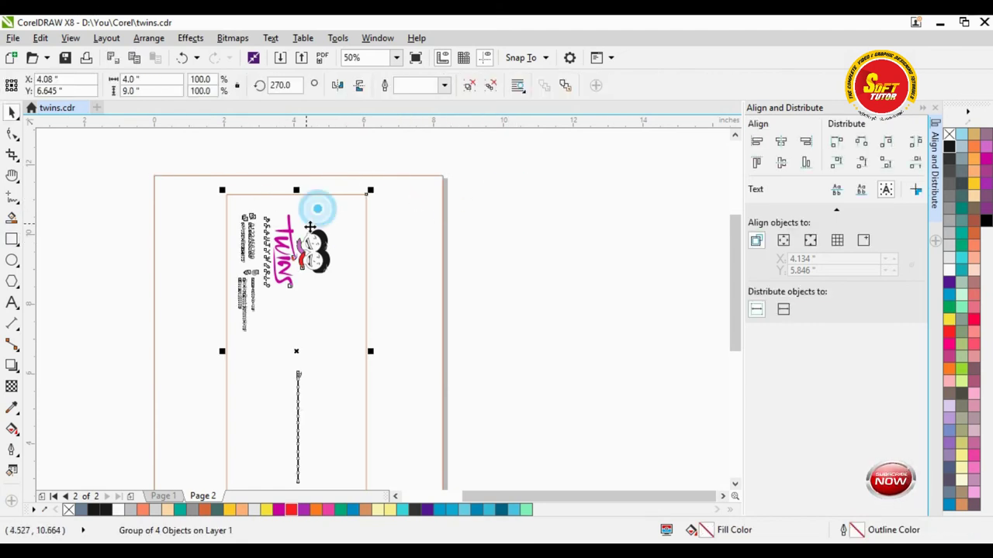
pyautogui.keyDown('shift'); pyautogui.click(400, 221); pyautogui.keyUp('shift')
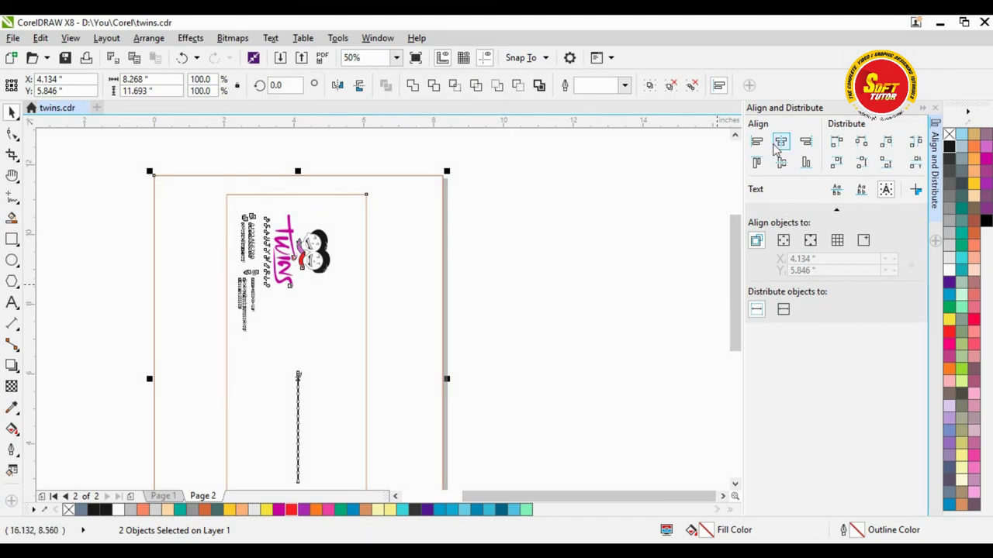
pyautogui.click(756, 162)
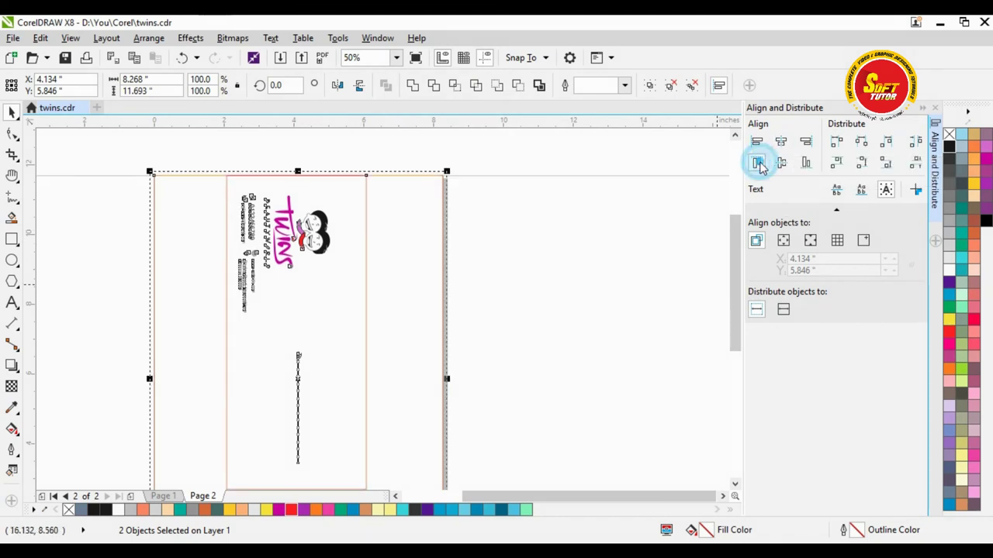
pyautogui.click(782, 163)
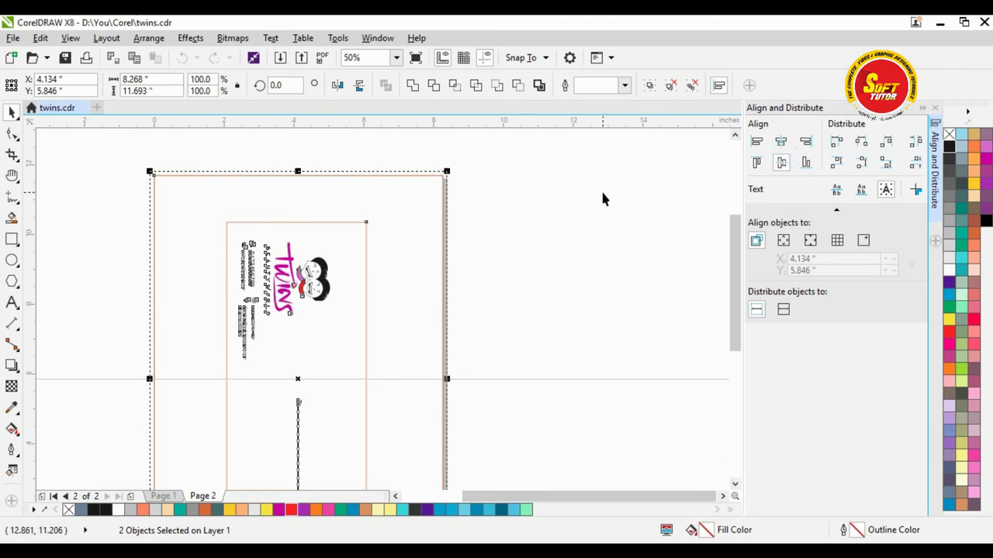
pyautogui.click(781, 142)
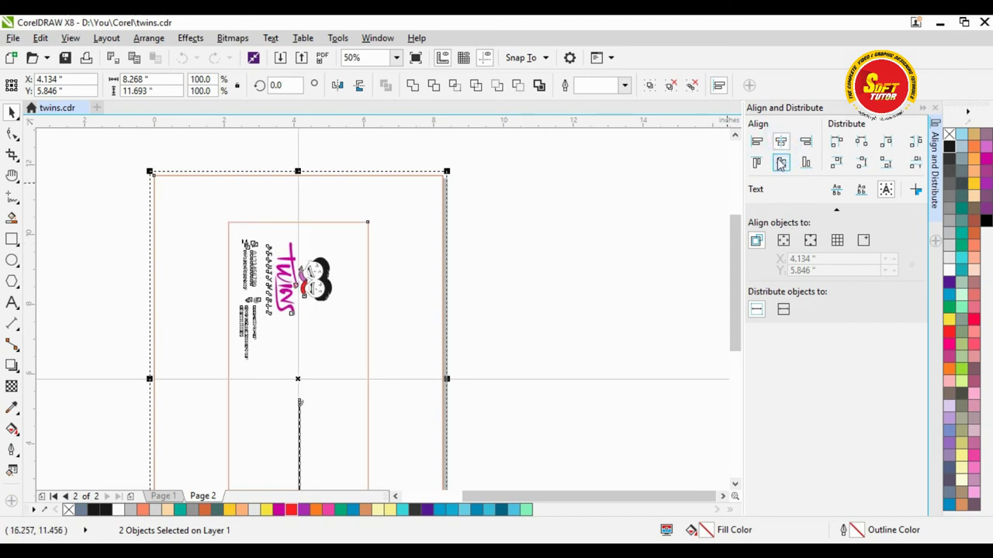
pyautogui.click(757, 163)
pyautogui.click(393, 229)
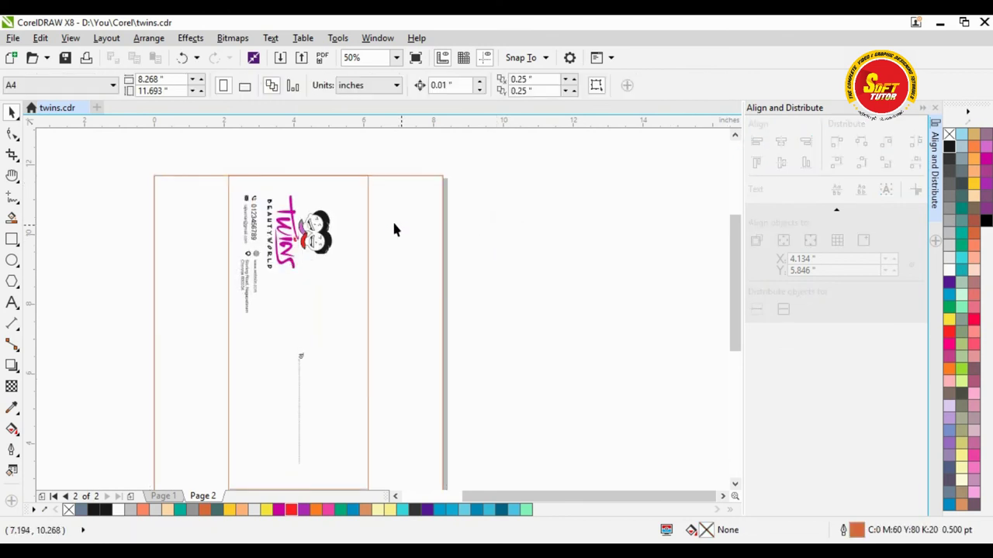
# - Delete the page-sized helper rectangle behind the envelope group
pyautogui.click(412, 191)
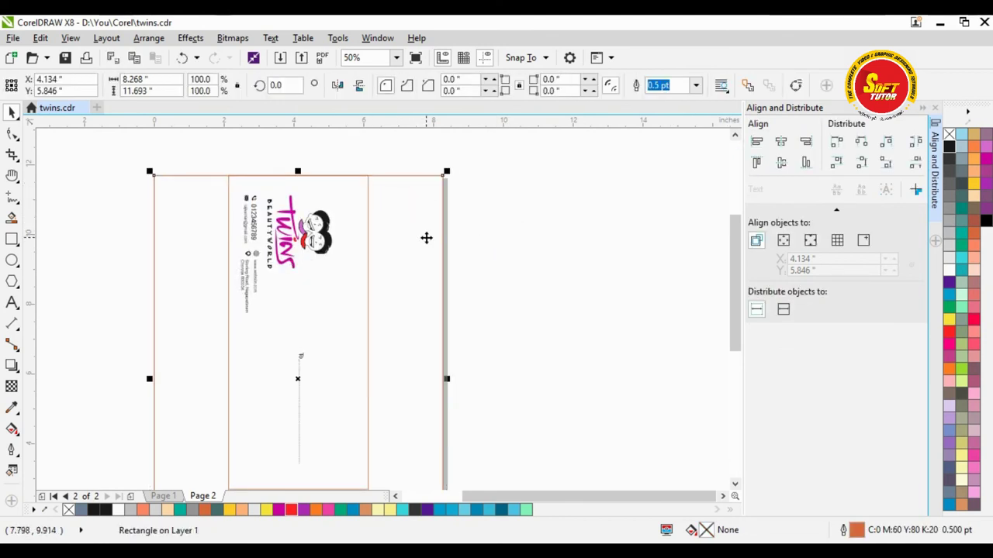
pyautogui.click(438, 217)
pyautogui.scroll(-2, 342, 186)
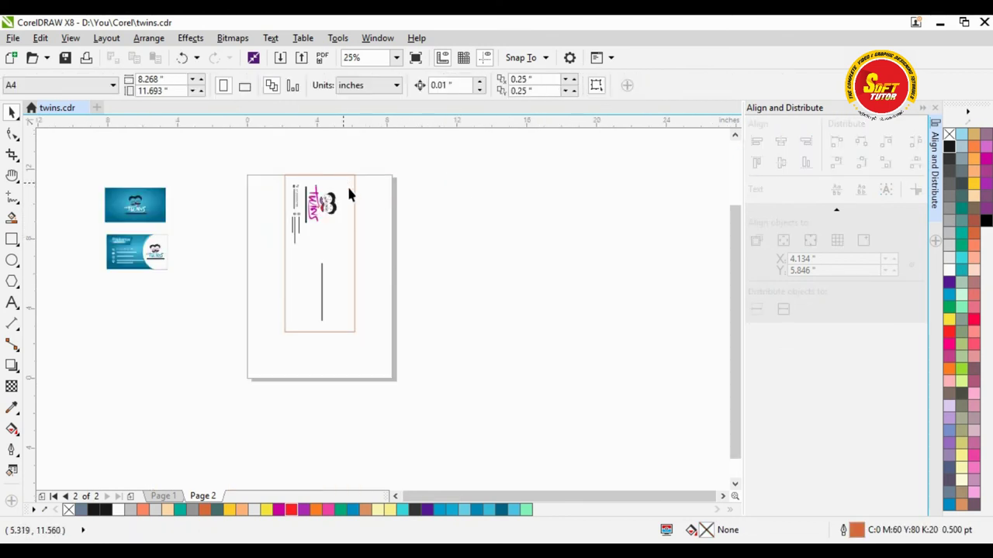
pyautogui.scroll(2, 333, 187)
pyautogui.click(357, 161)
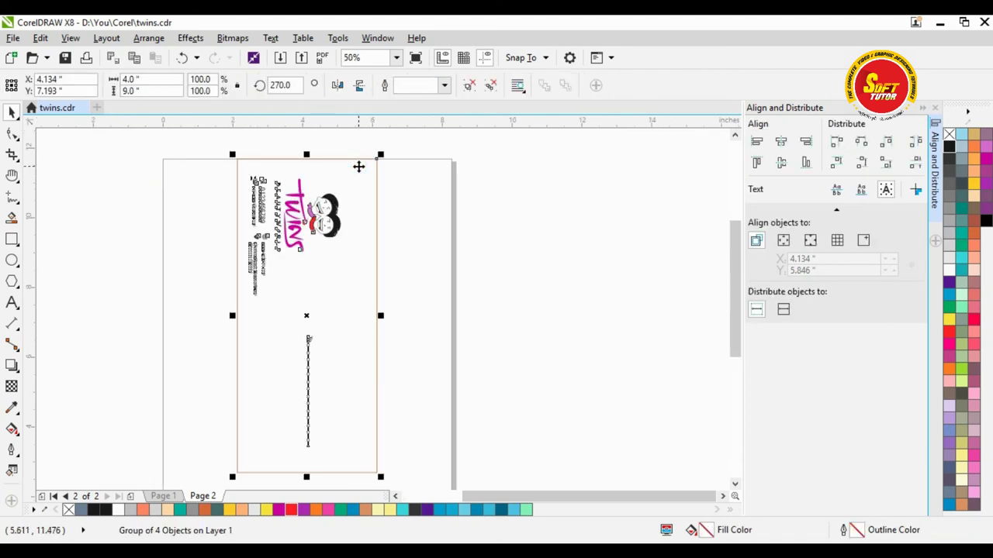
pyautogui.keyDown('ctrl'); pyautogui.click(365, 178); pyautogui.keyUp('ctrl')
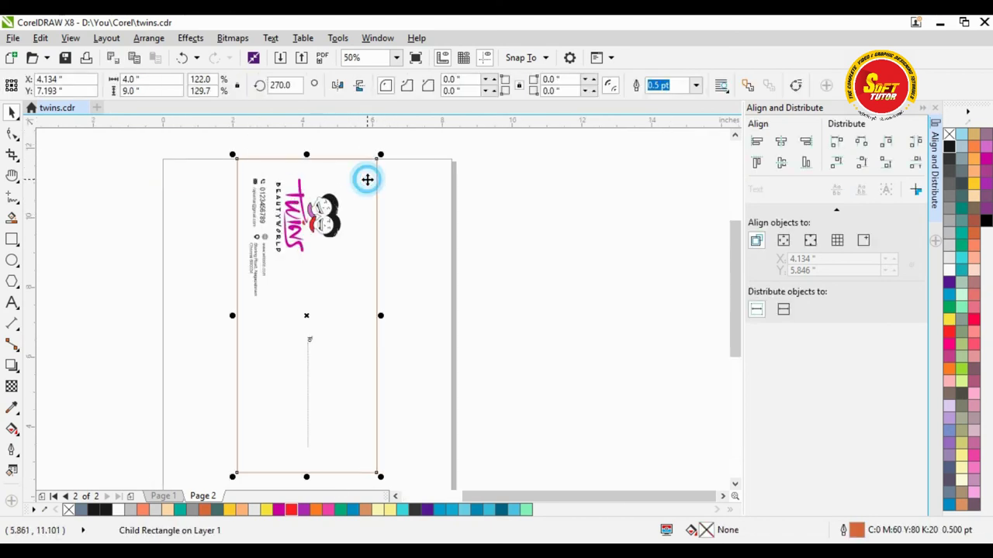
pyautogui.click(543, 204)
# - Ungroup the envelope and remove the outline from its 9 by 4 inch rectangle
pyautogui.click(317, 184)
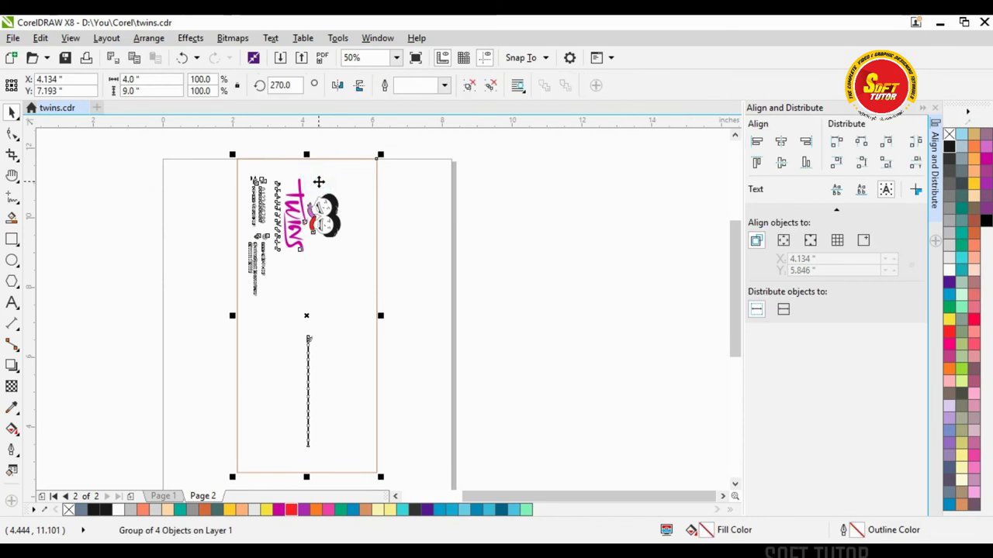
pyautogui.hotkey('ctrl', 'u')
pyautogui.click(600, 206)
pyautogui.click(366, 175)
pyautogui.click(658, 86)
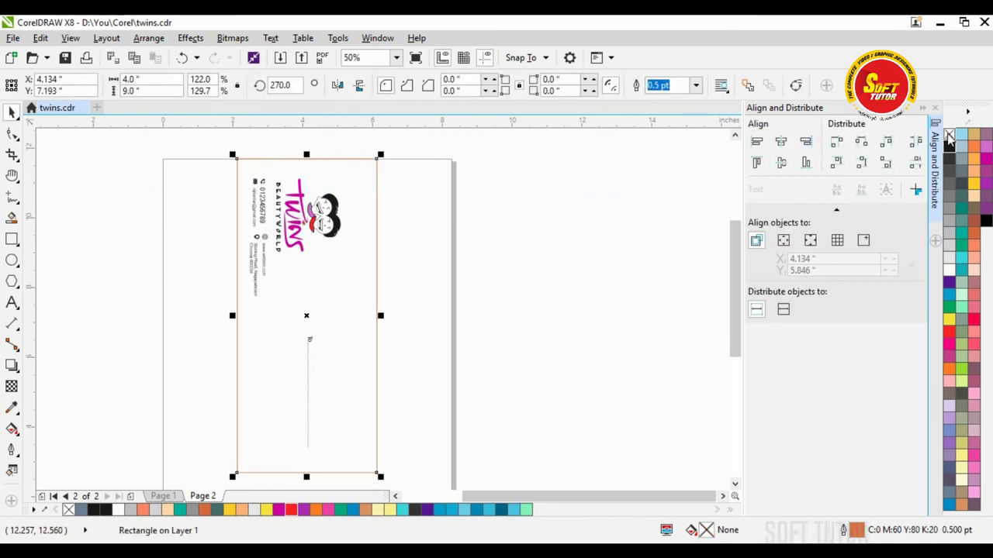
pyautogui.rightClick(948, 135)
pyautogui.click(532, 182)
# - Group the rectangle, logo, contact details and "To," line of the envelope again
pyautogui.moveTo(432, 145); pyautogui.dragTo(194, 493)
pyautogui.hotkey('ctrl', 'g')
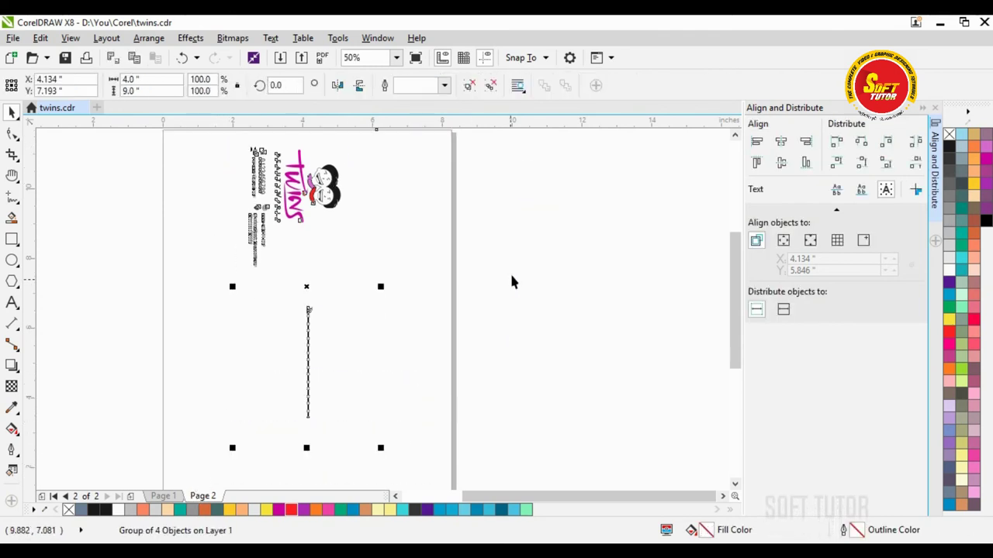
pyautogui.click(512, 262)
# - Review the envelope layout on page 2 and the letterhead on page 1
pyautogui.press('h')
pyautogui.moveTo(339, 266); pyautogui.dragTo(344, 361)
pyautogui.scroll(-2, 332, 358)
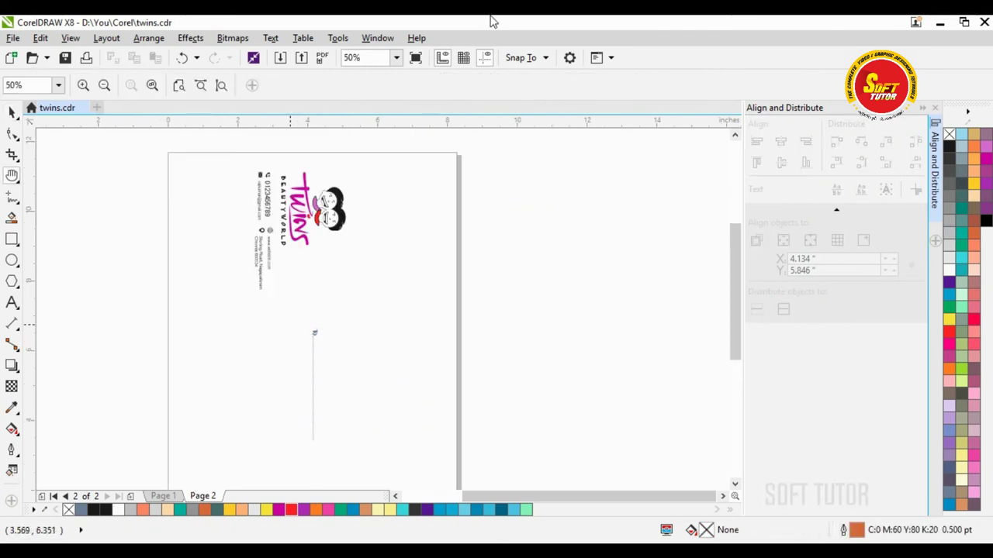
pyautogui.scroll(-2, 380, 243)
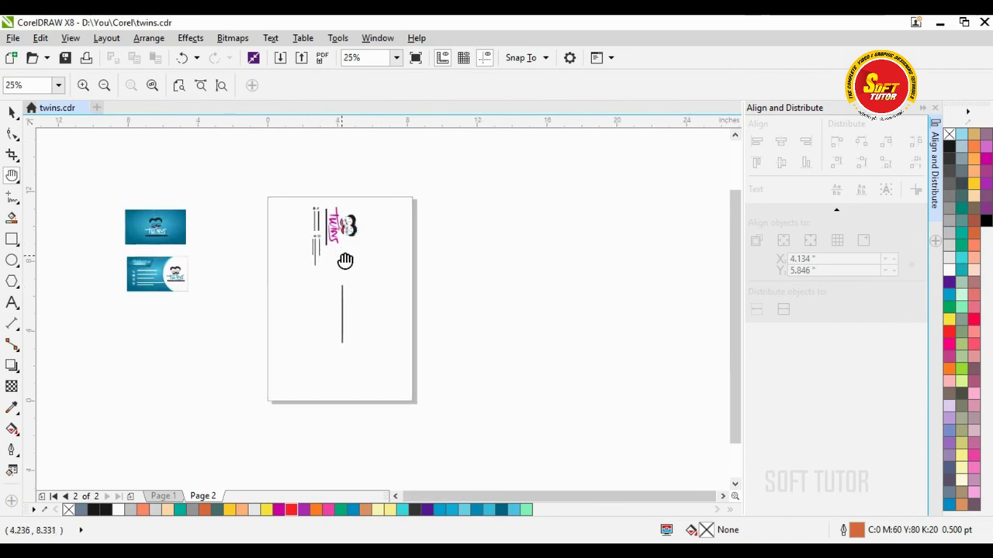
pyautogui.scroll(-1, 339, 277)
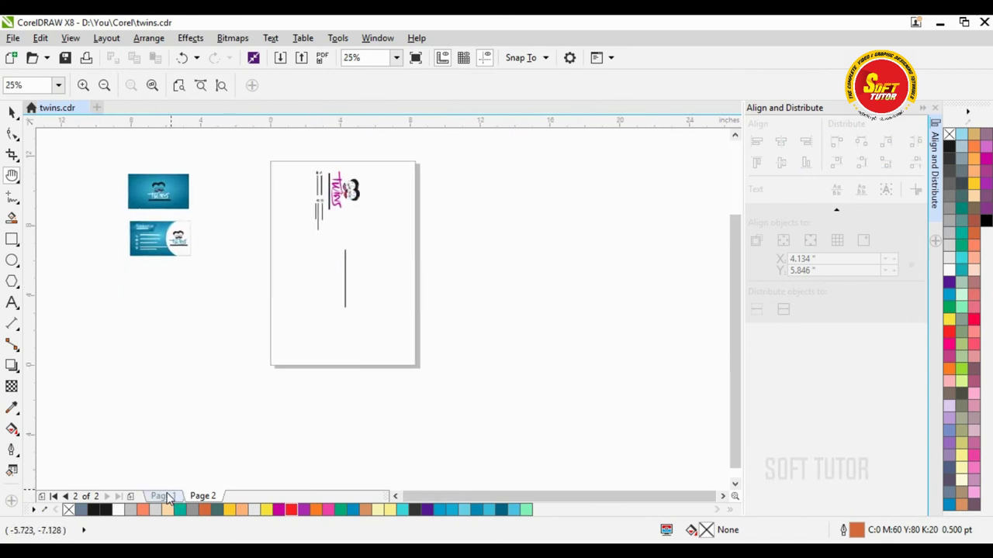
pyautogui.click(162, 495)
pyautogui.scroll(2, 370, 258)
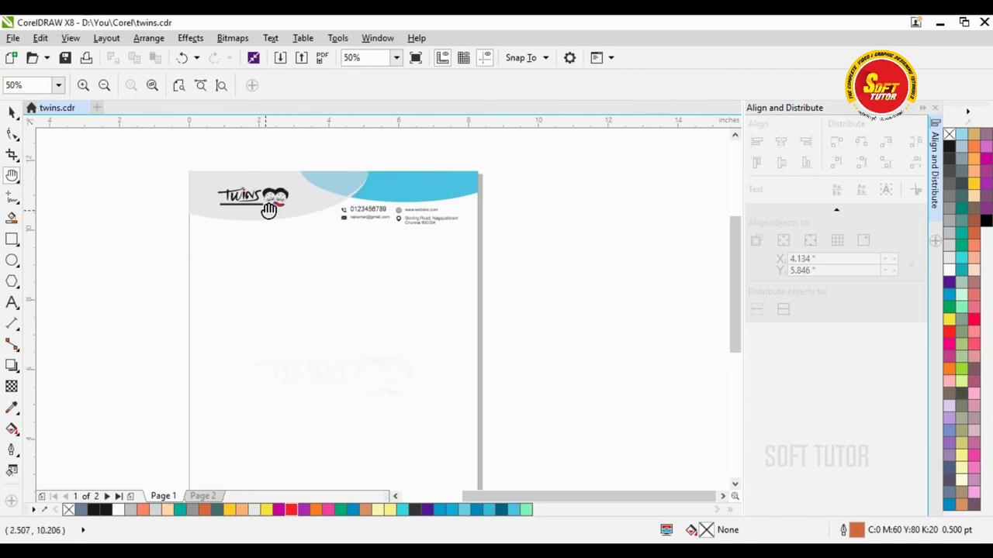
pyautogui.moveTo(348, 267); pyautogui.dragTo(297, 246)
pyautogui.scroll(-2, 326, 322)
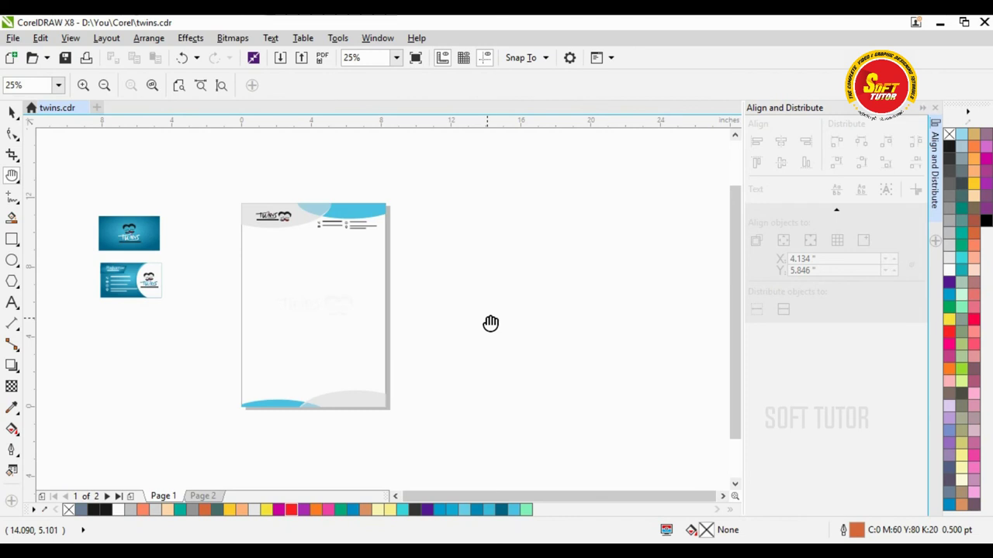
pyautogui.moveTo(490, 323); pyautogui.dragTo(490, 308)
# - Set up an export of only the selected letterhead group as a JPG - JPEG Bitmaps file named twins
pyautogui.press('space')
pyautogui.press('Tab')
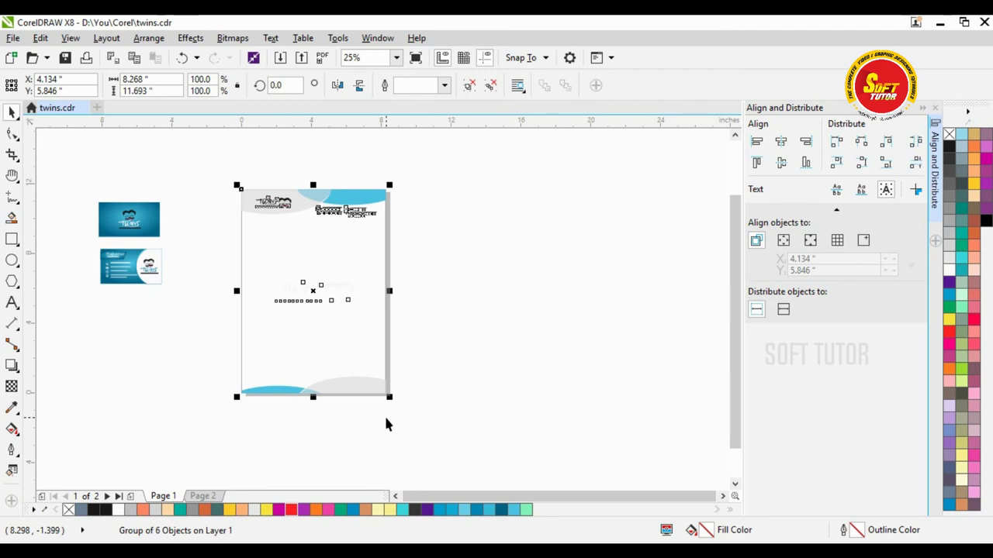
pyautogui.click(215, 282)
pyautogui.moveTo(231, 161); pyautogui.dragTo(431, 431)
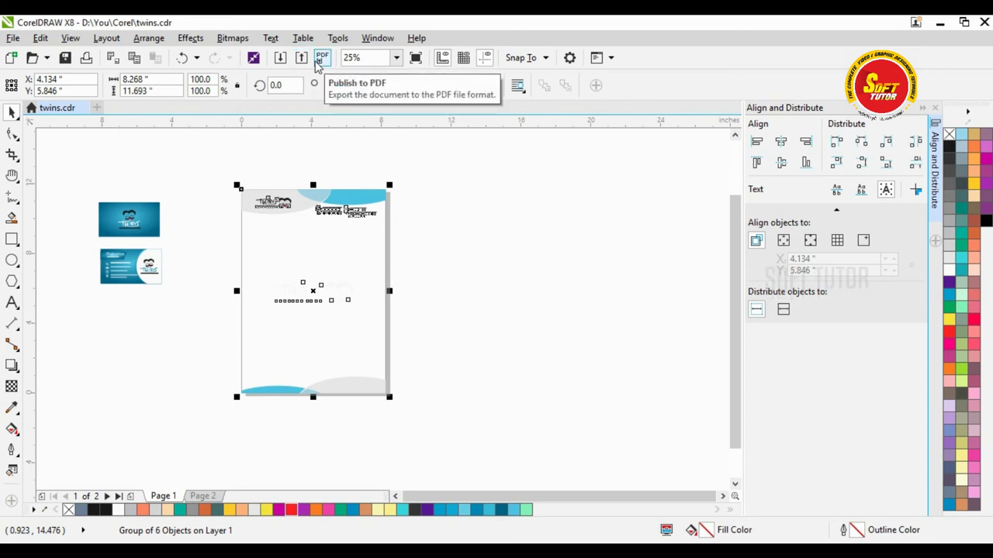
pyautogui.click(14, 39)
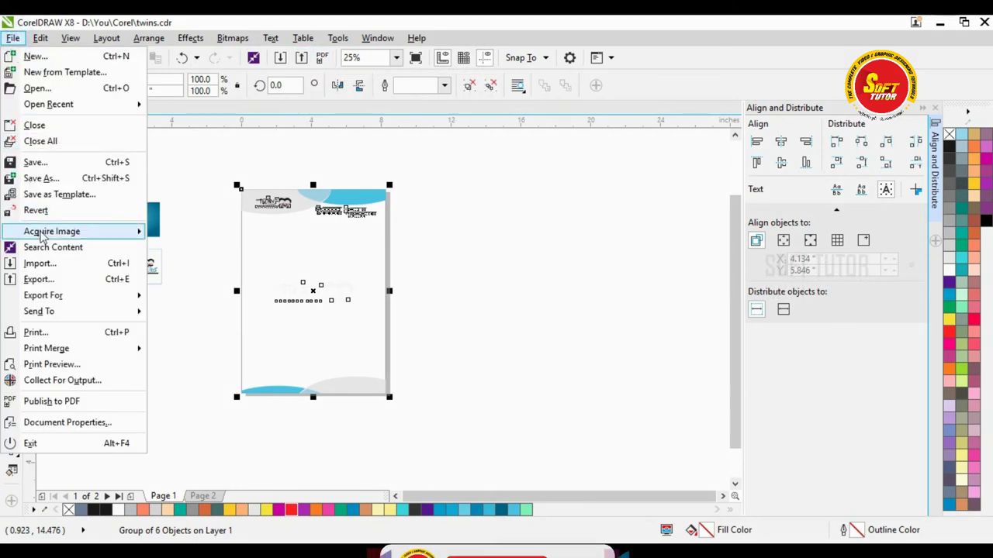
pyautogui.click(48, 280)
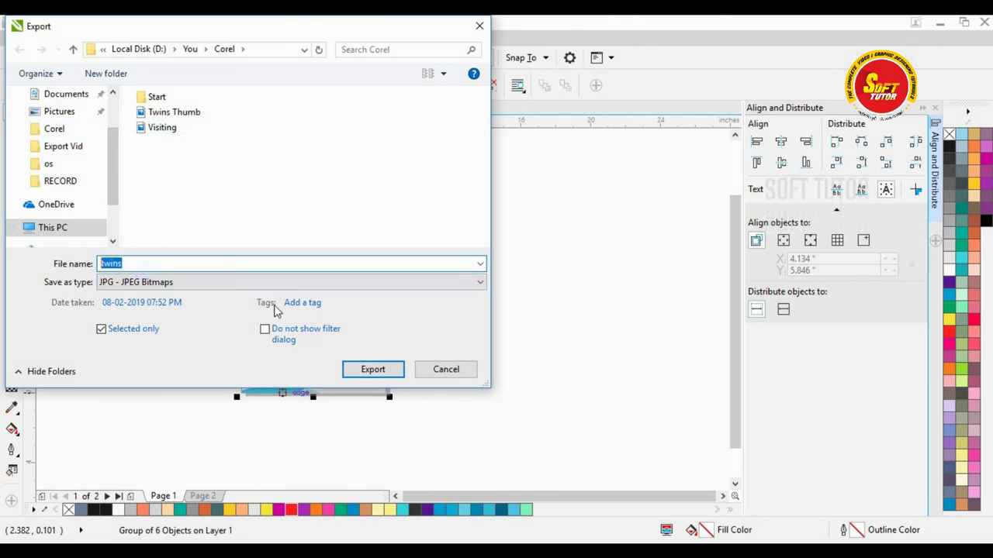
pyautogui.click(108, 335)
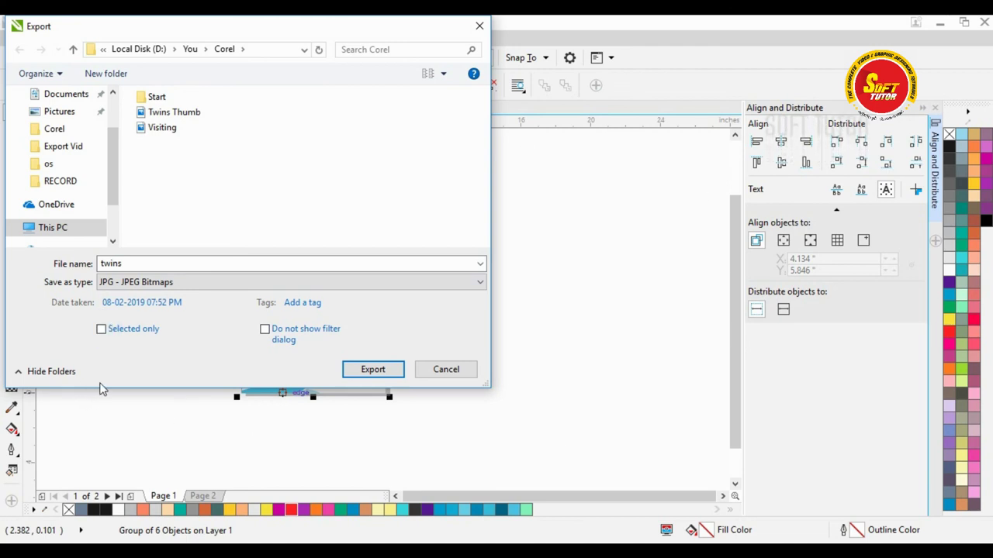
pyautogui.moveTo(247, 22); pyautogui.dragTo(528, 352)
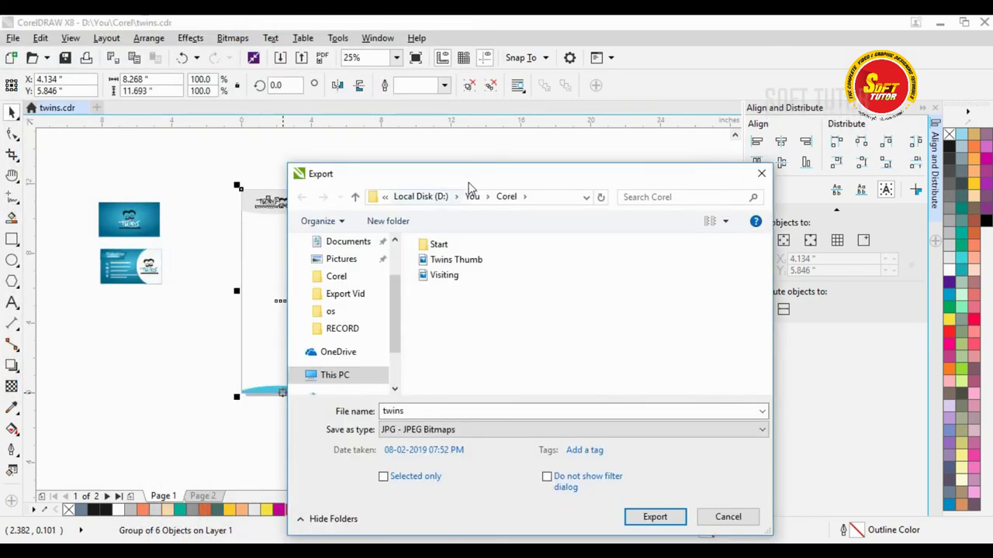
pyautogui.moveTo(469, 188); pyautogui.dragTo(399, 82)
pyautogui.click(304, 384)
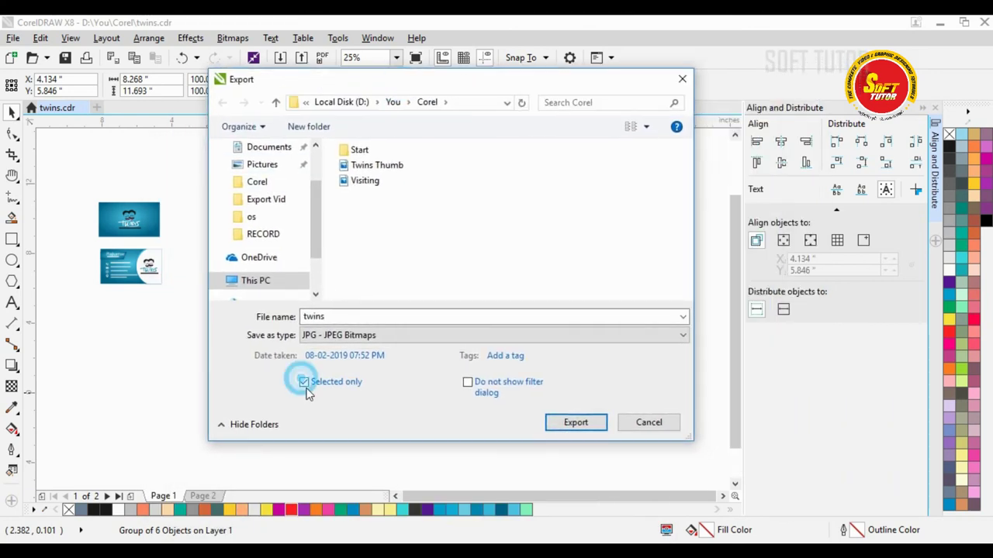
pyautogui.click(576, 427)
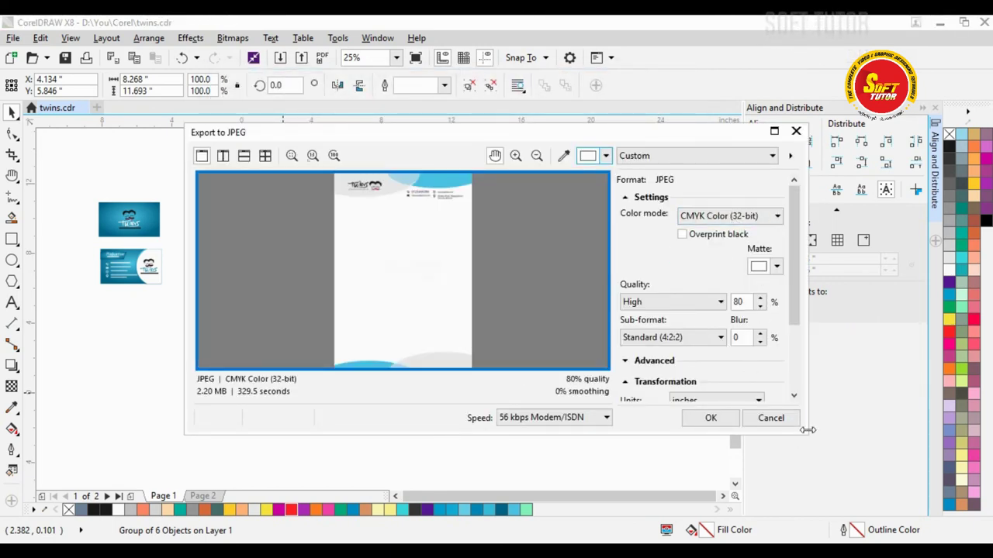
# - Export the letterhead JPEG with CMYK Color (32-bit) mode and a resolution of 300
pyautogui.moveTo(805, 433); pyautogui.dragTo(784, 325)
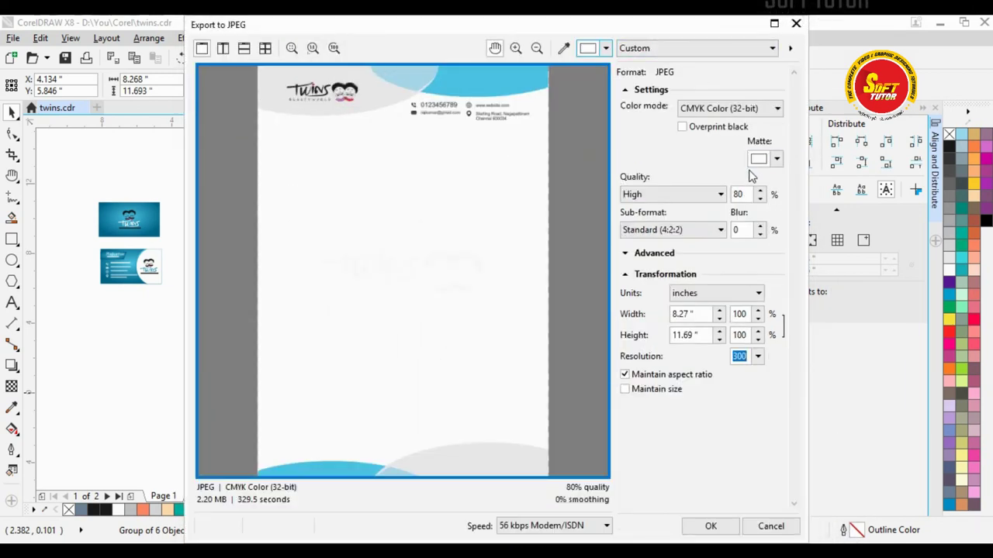
pyautogui.click(740, 108)
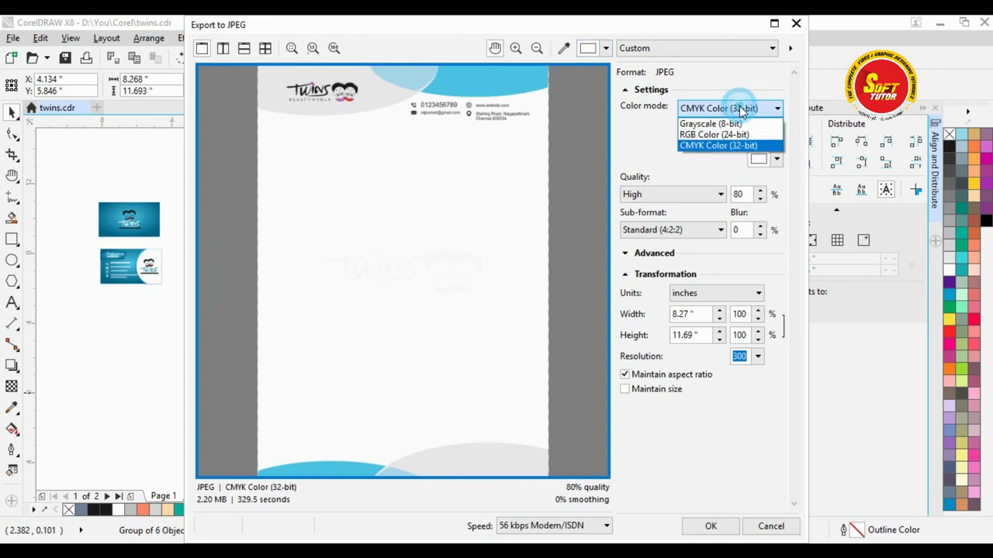
pyautogui.click(742, 107)
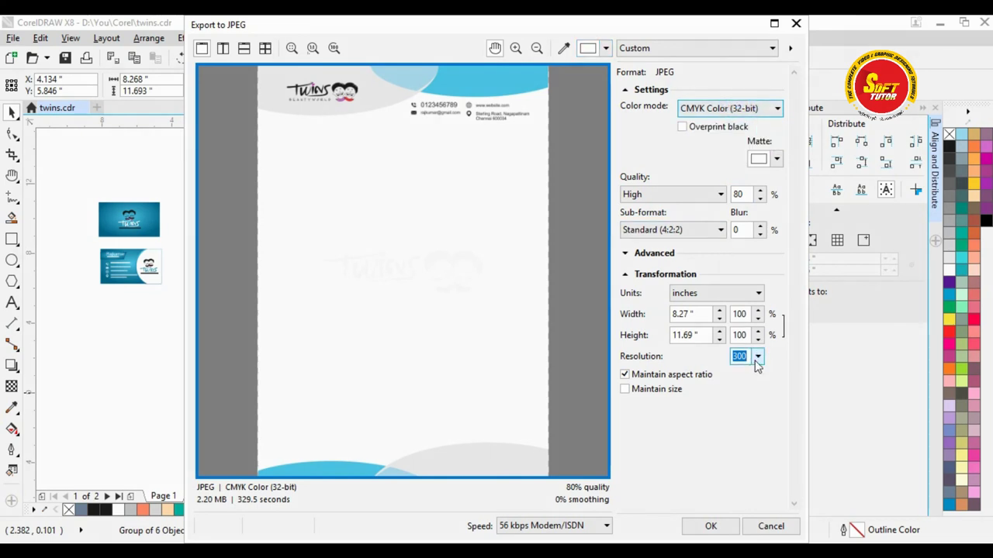
pyautogui.click(739, 357)
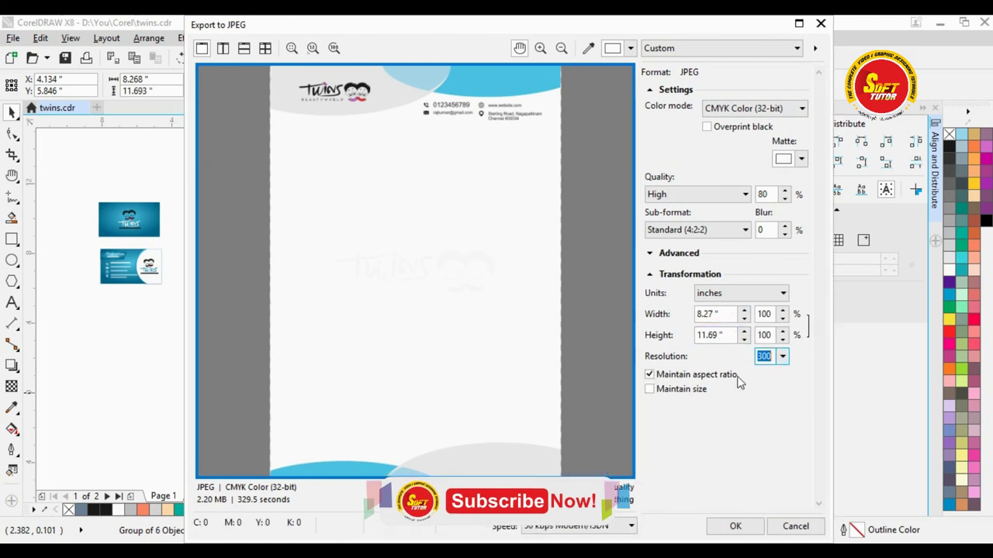
pyautogui.click(735, 527)
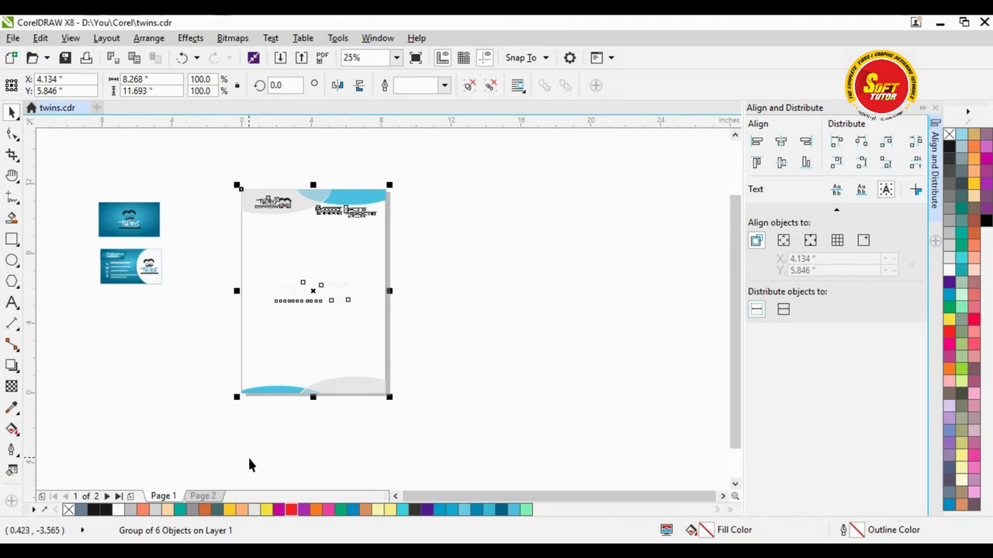
# - Select the envelope group on page 2
pyautogui.click(202, 496)
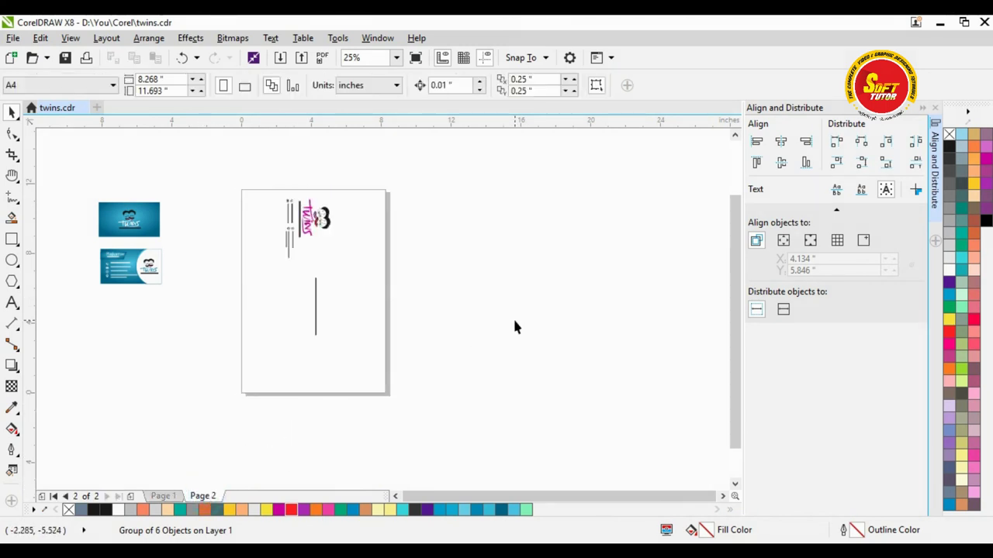
pyautogui.click(512, 317)
pyautogui.click(266, 198)
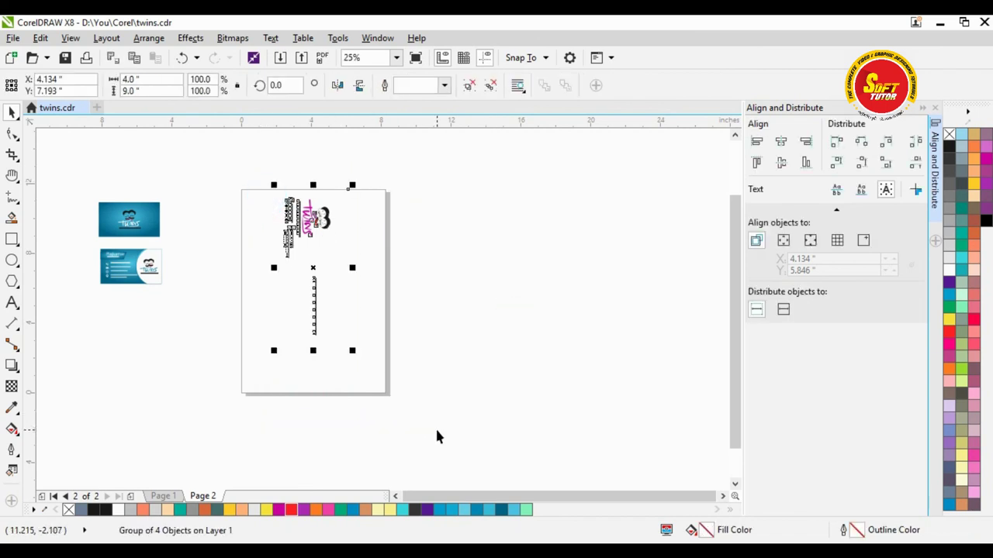